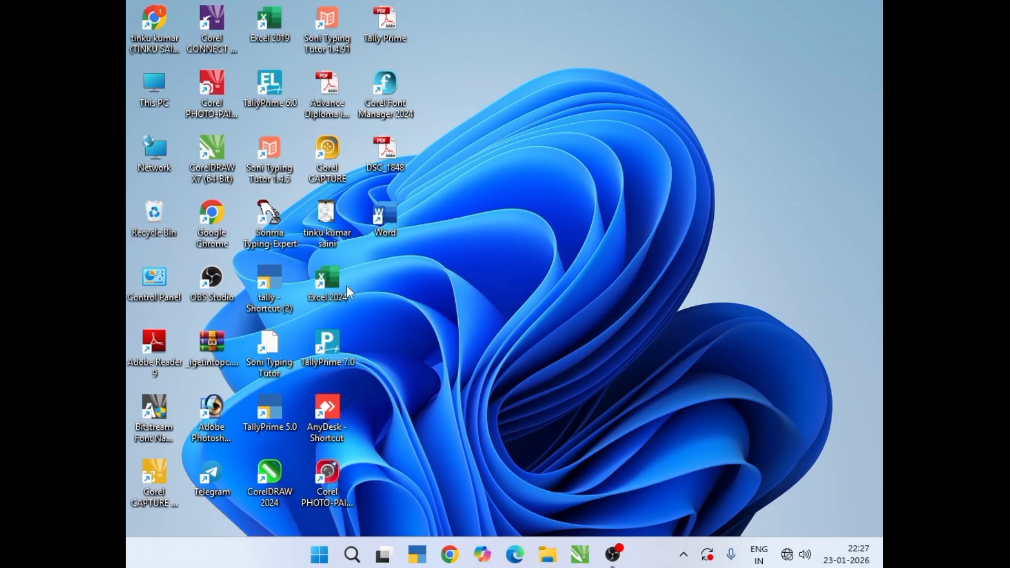
# Launch Excel 2024 from the desktop and create a blank workbook
pyautogui.doubleClick(331, 284)
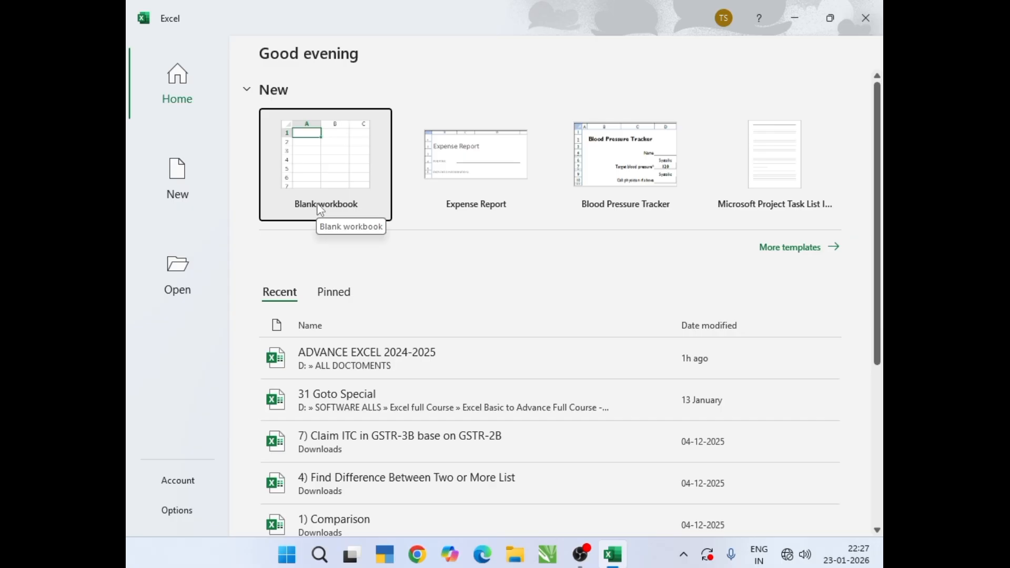
pyautogui.click(349, 164)
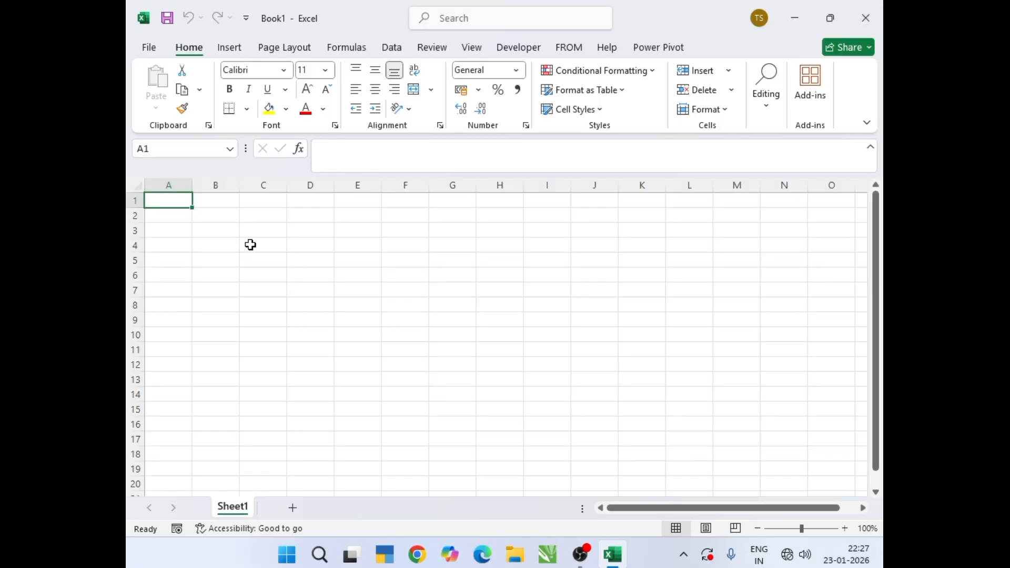
# Merge and center cells B1:E1 and enter the title MARK-SHEET in the merged cell
pyautogui.click(226, 243)
pyautogui.click(221, 202)
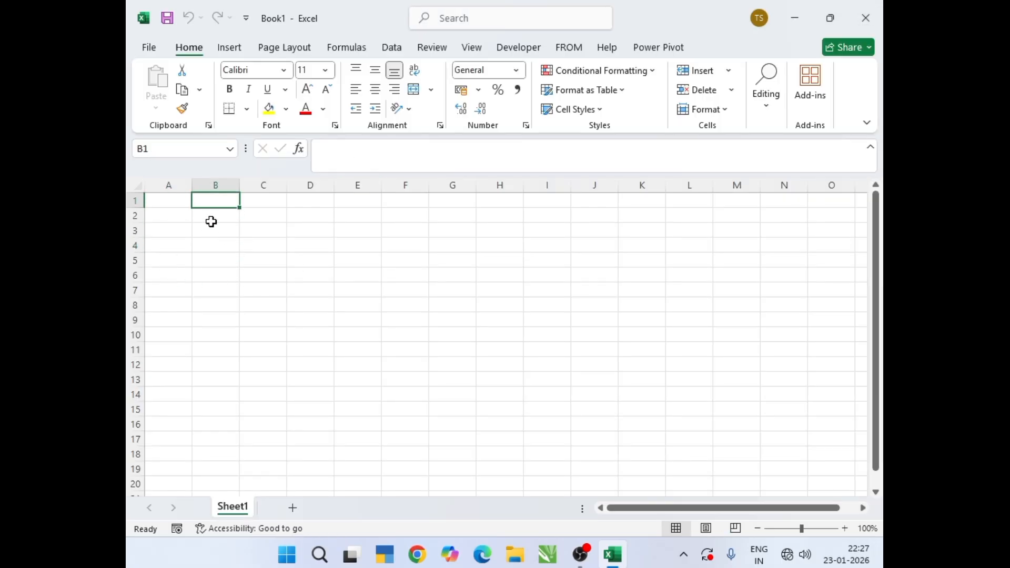
pyautogui.moveTo(214, 202); pyautogui.dragTo(342, 196)
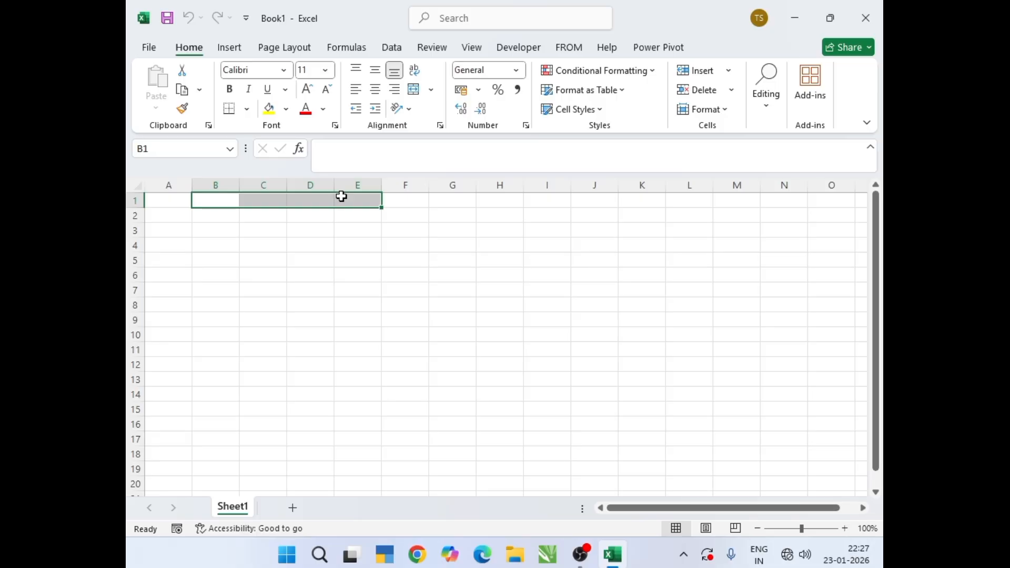
pyautogui.click(430, 89)
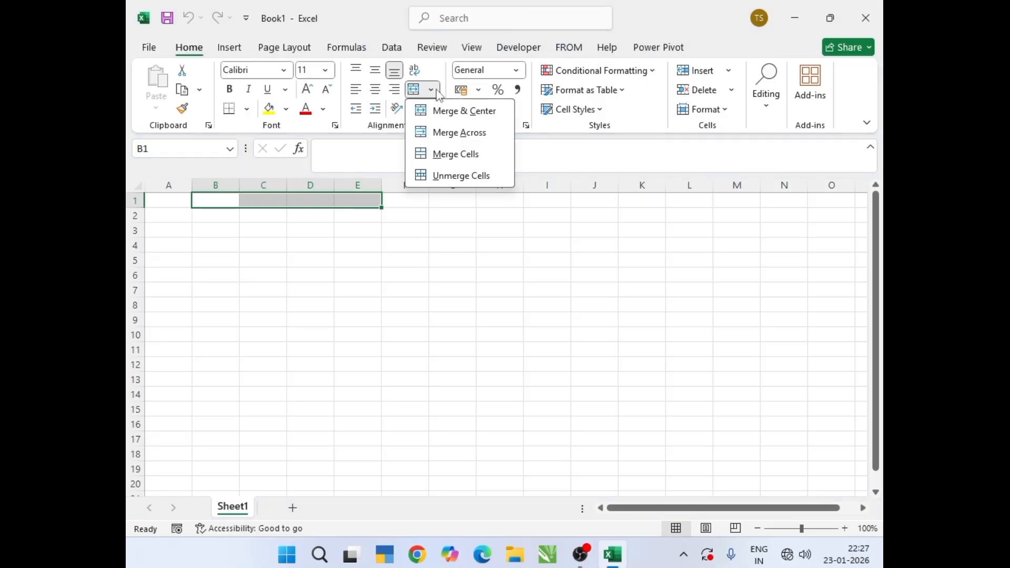
pyautogui.click(461, 109)
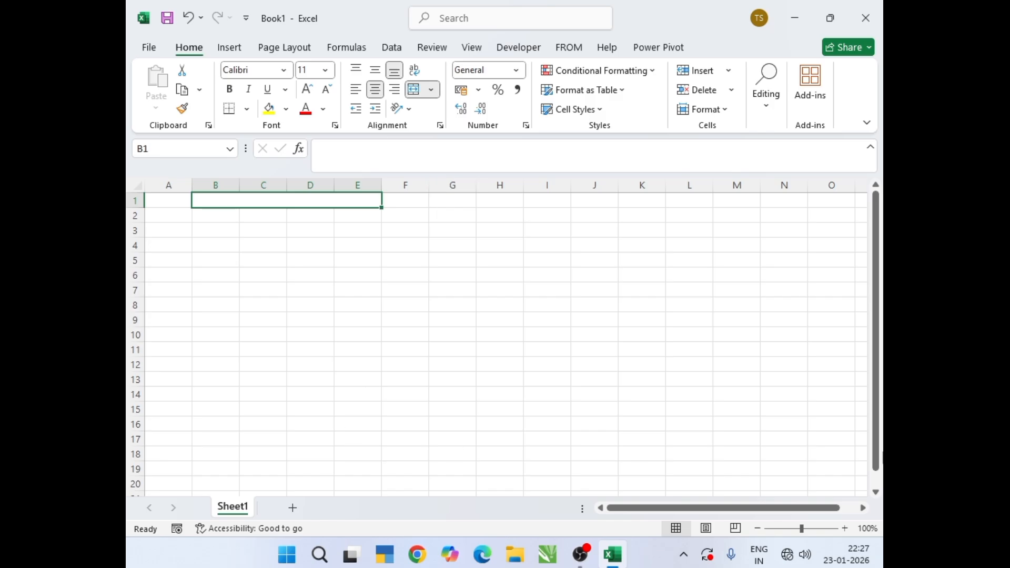
pyautogui.write('MA')
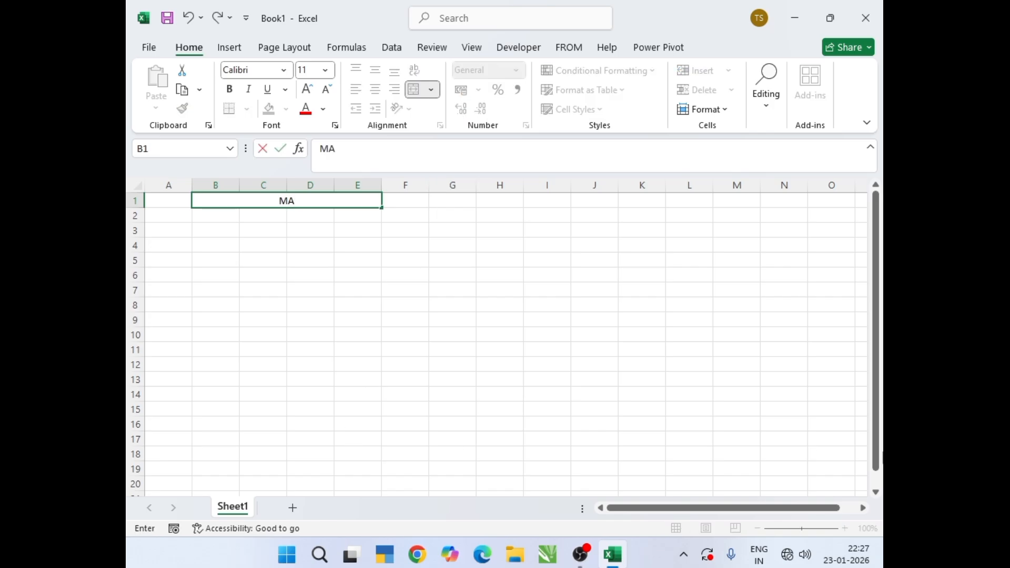
pyautogui.write('RK-SHEET')
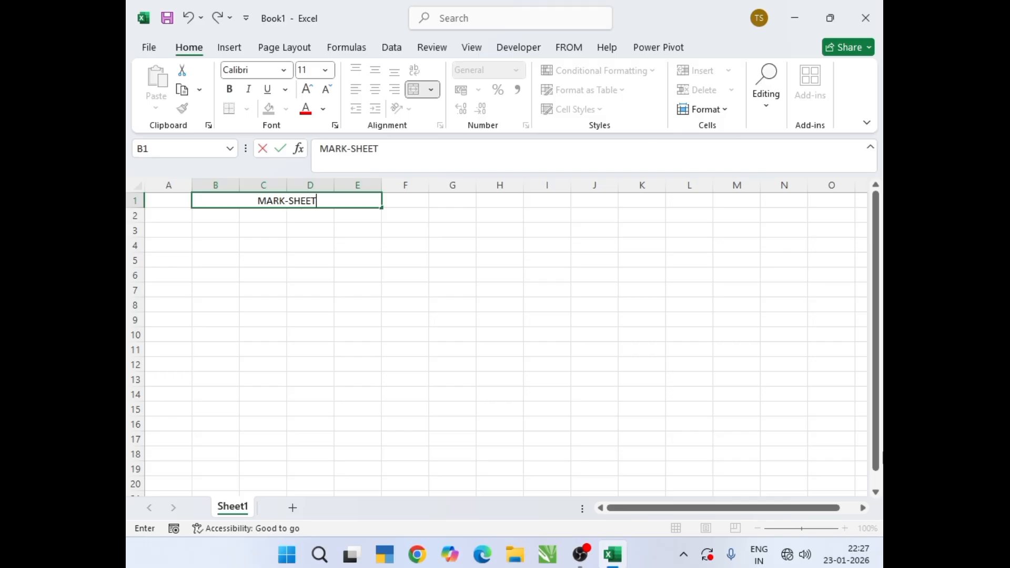
pyautogui.press('Return')
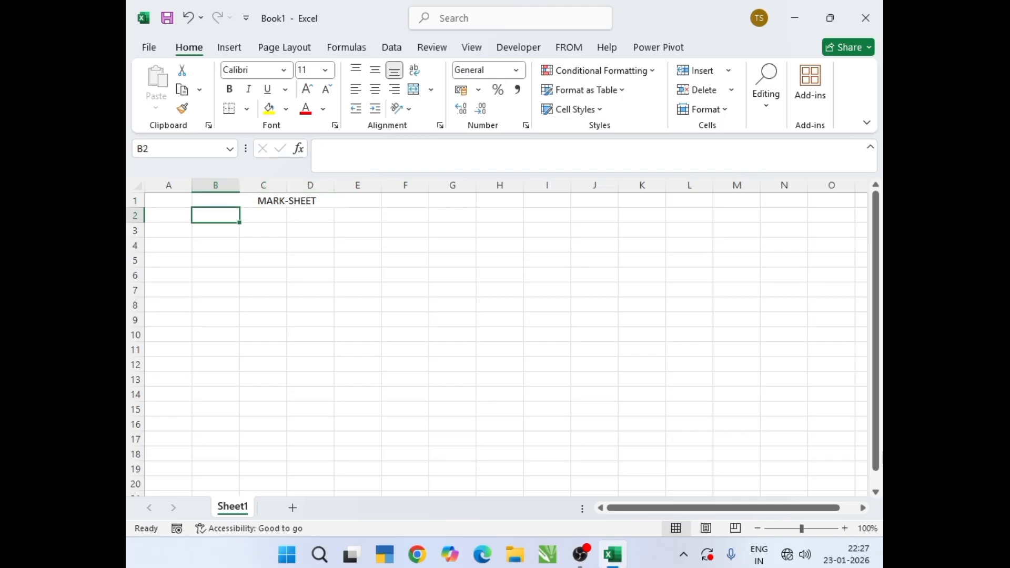
# Enter the column headers NAME in A2 and ENGLISH in B2
pyautogui.press('Left')
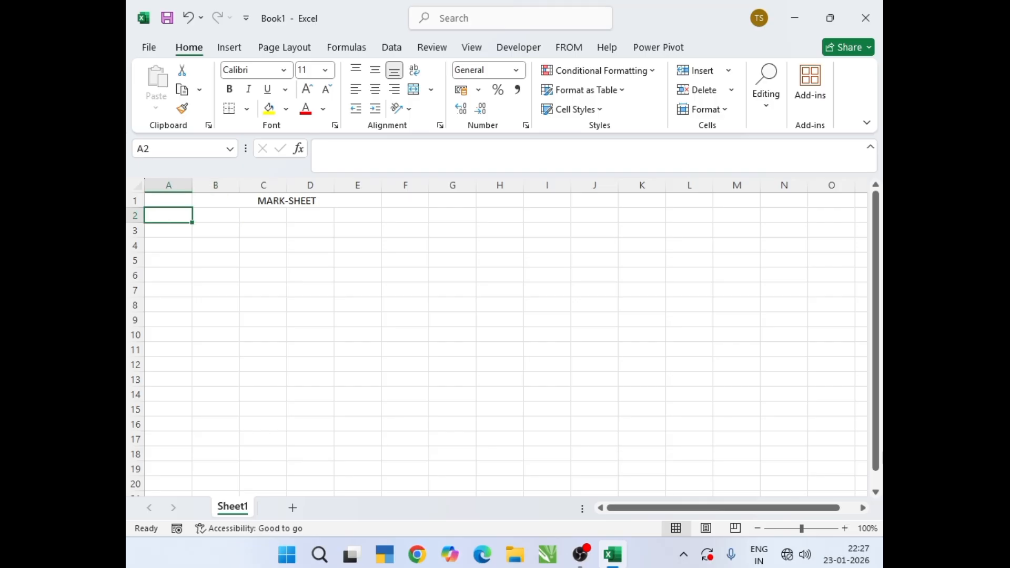
pyautogui.write('A')
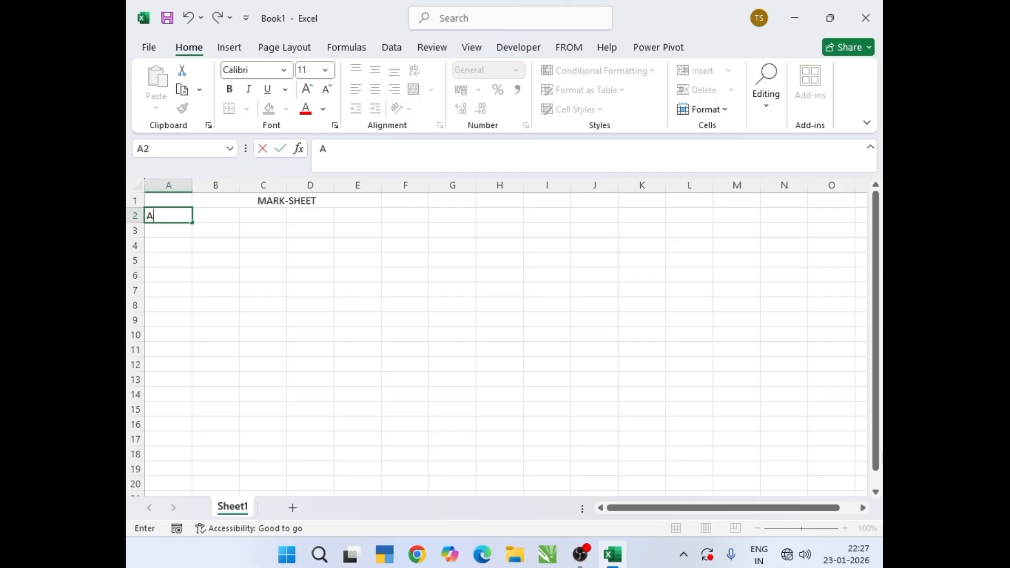
pyautogui.press('BackSpace')
pyautogui.write('NAME')
pyautogui.press('Tab')
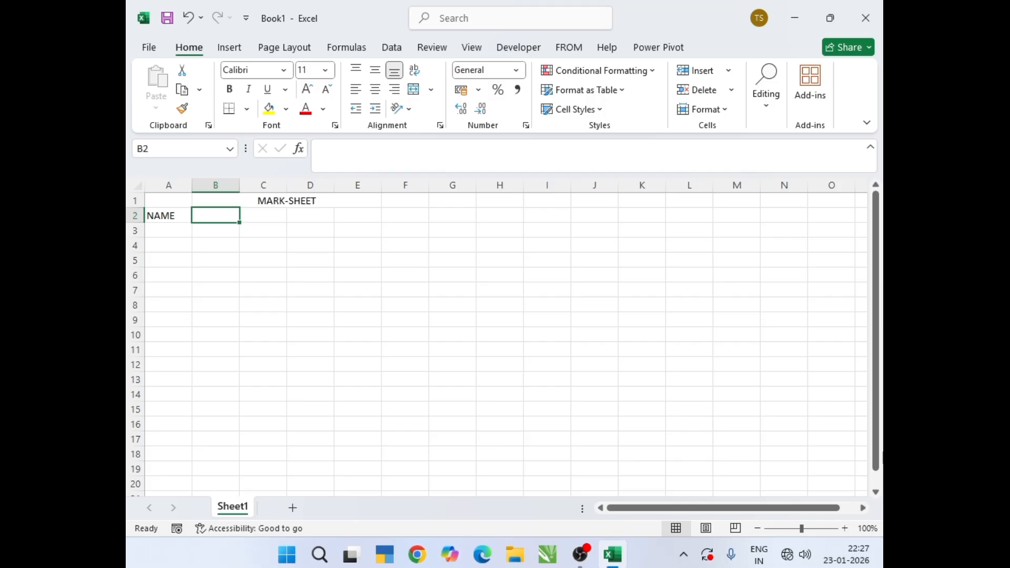
pyautogui.write('ENG')
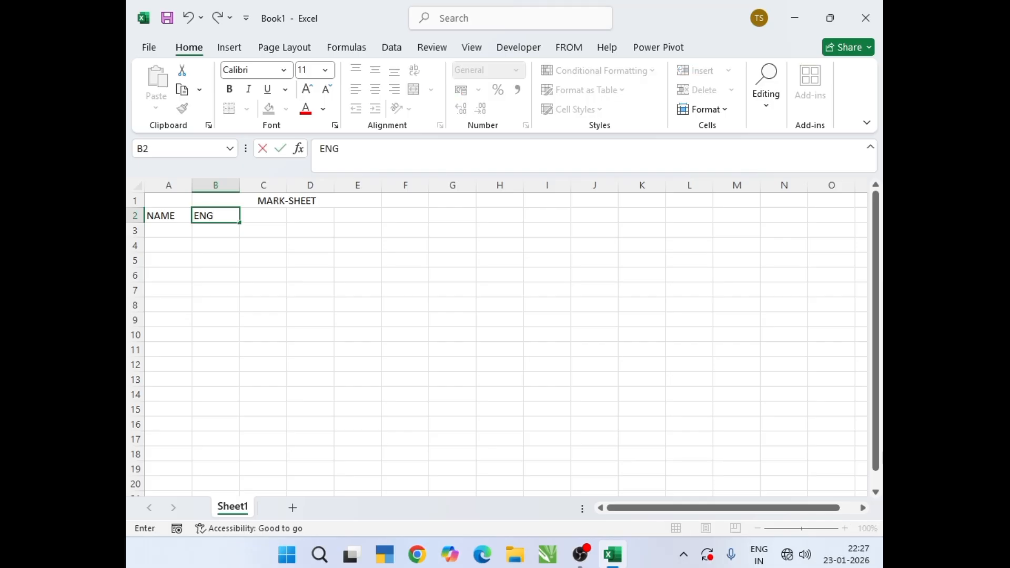
pyautogui.write('LISH')
pyautogui.press('BackSpace')
pyautogui.press('BackSpace')
pyautogui.write('SH')
pyautogui.press('Tab')
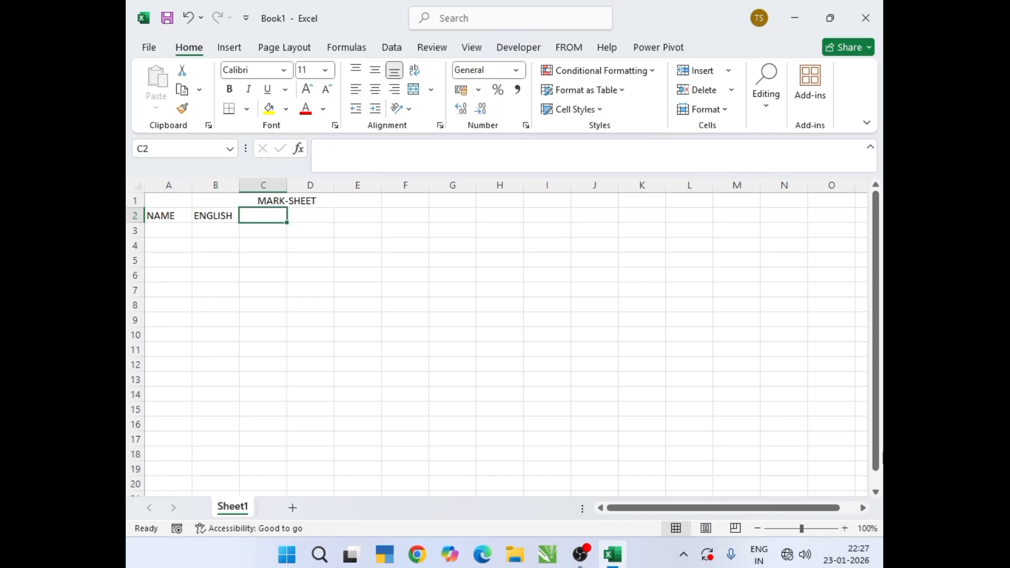
# Enter the subject headers HINDI, MATH and SANSKRIT in cells C2 to E2
pyautogui.write('HINDI')
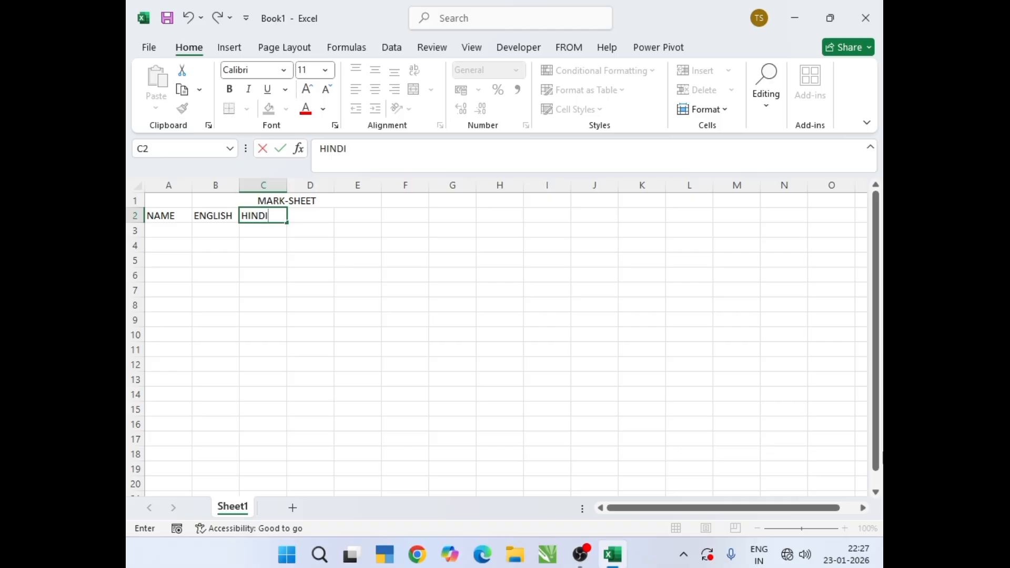
pyautogui.press('Tab')
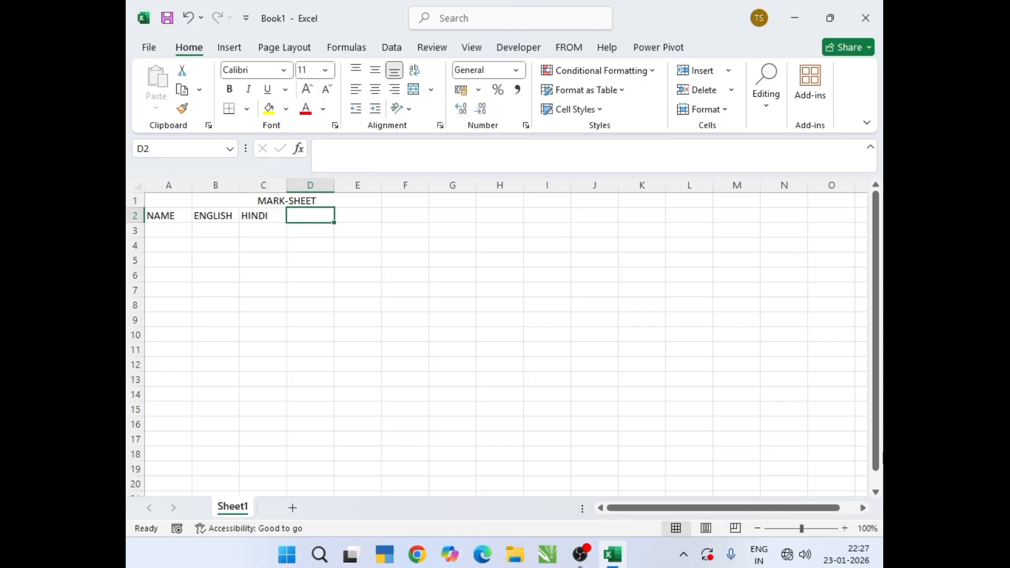
pyautogui.write('MATH')
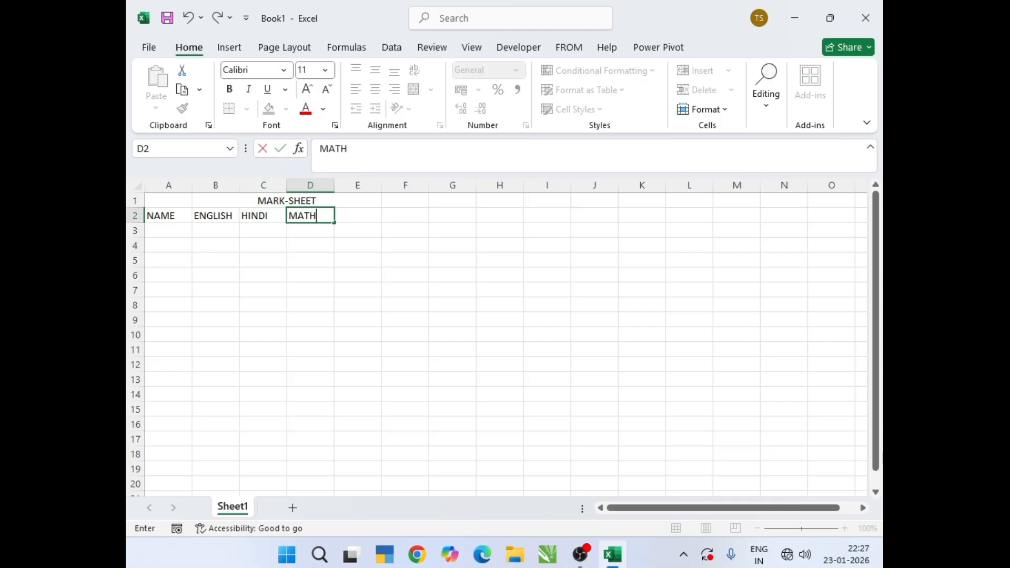
pyautogui.press('Tab')
pyautogui.write('S')
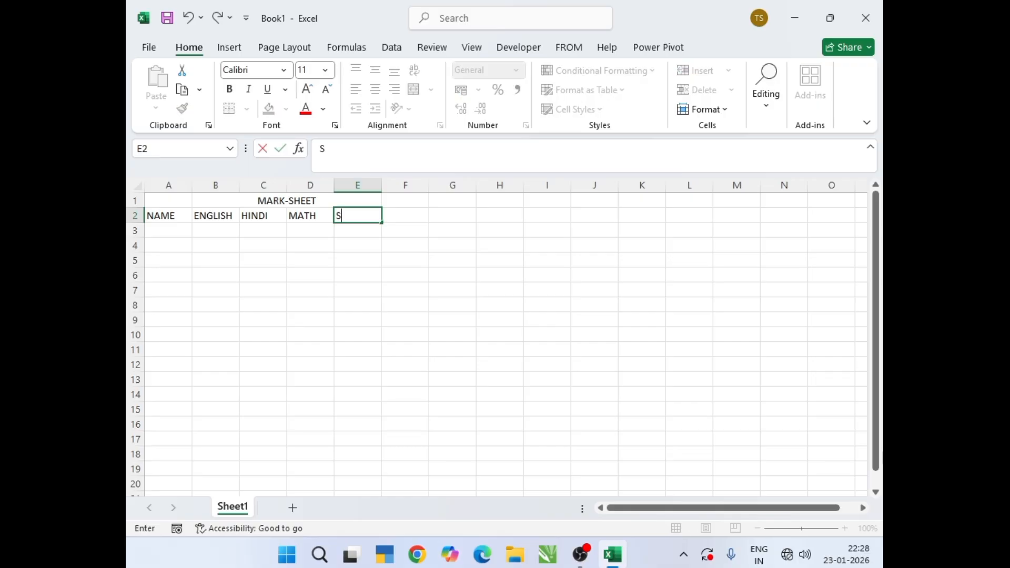
pyautogui.write('ANSKRIT')
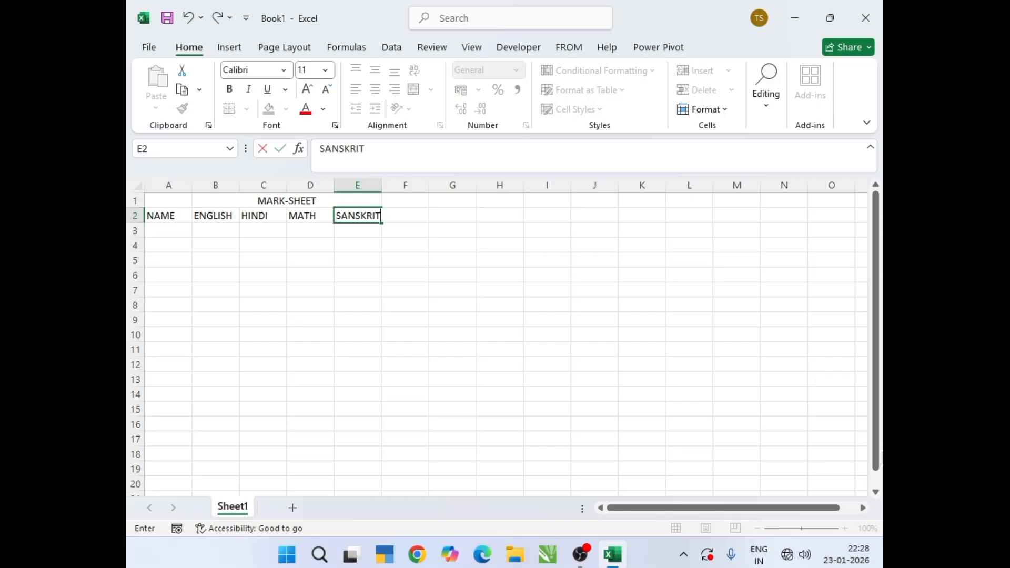
pyautogui.press('Tab')
# Enter the header SOCIAL SCIENCE in F2 and autofit column F to its text
pyautogui.write('SOCI')
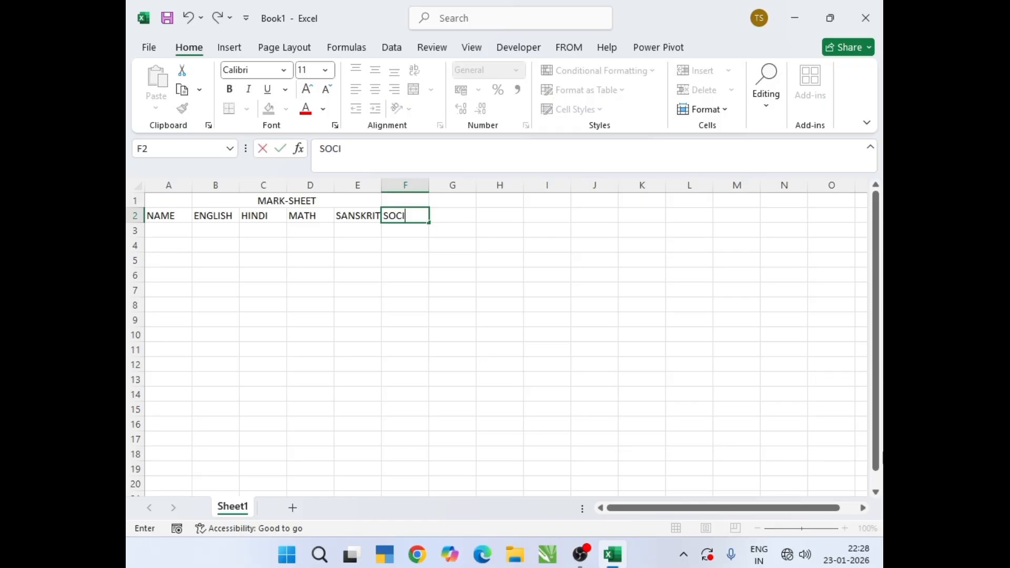
pyautogui.write('AL SCIEN')
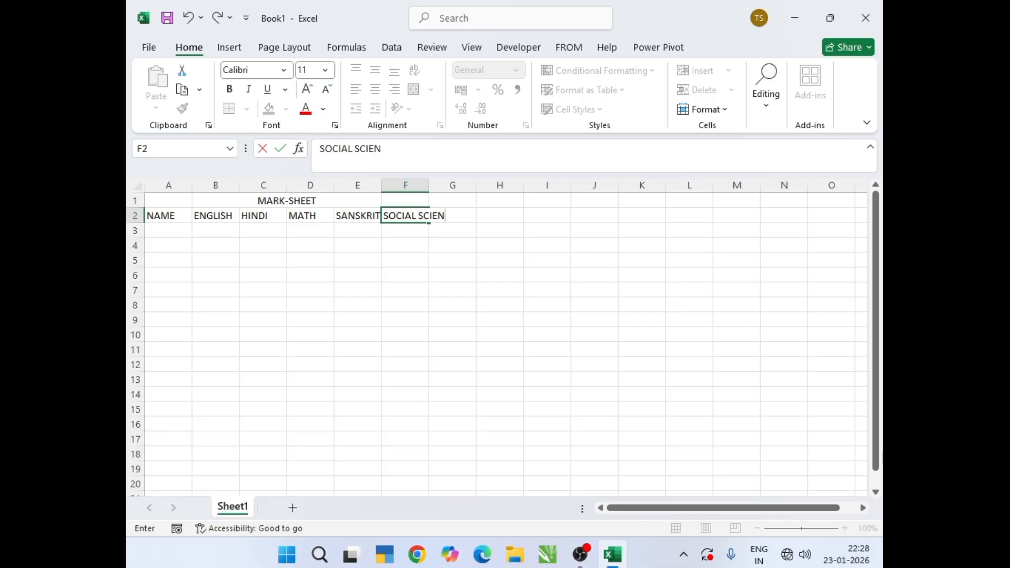
pyautogui.write('CE')
pyautogui.press('Tab')
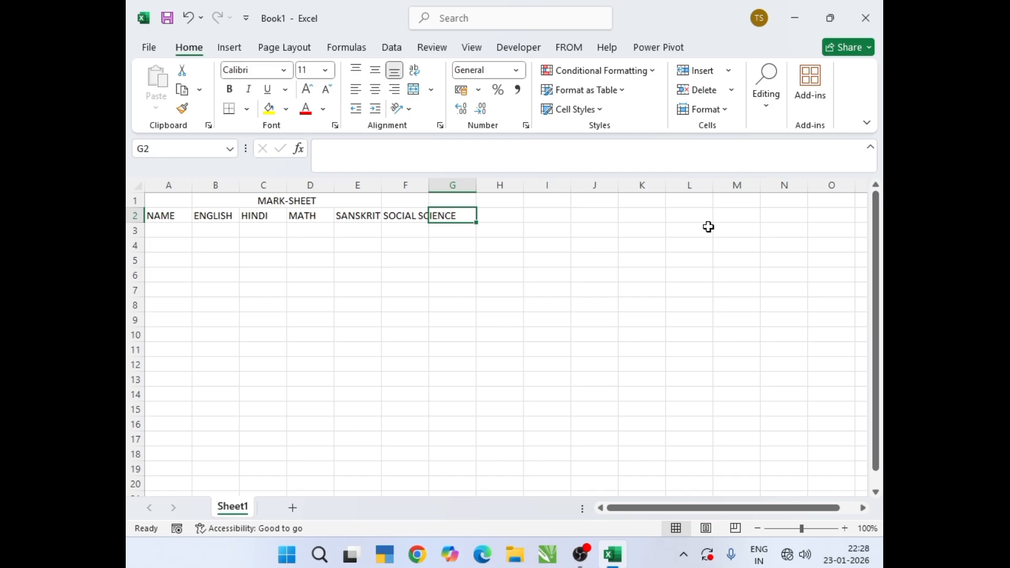
pyautogui.moveTo(430, 182); pyautogui.dragTo(429, 182)
pyautogui.doubleClick(429, 182)
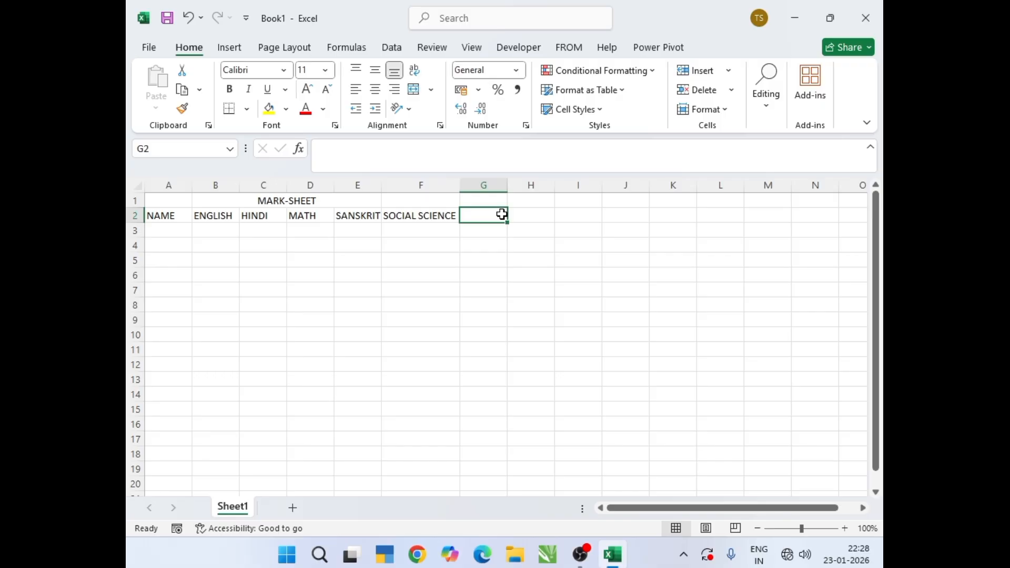
# Enter the result headers TOTAL, % and RANK in cells G2 to I2
pyautogui.write('TOTA')
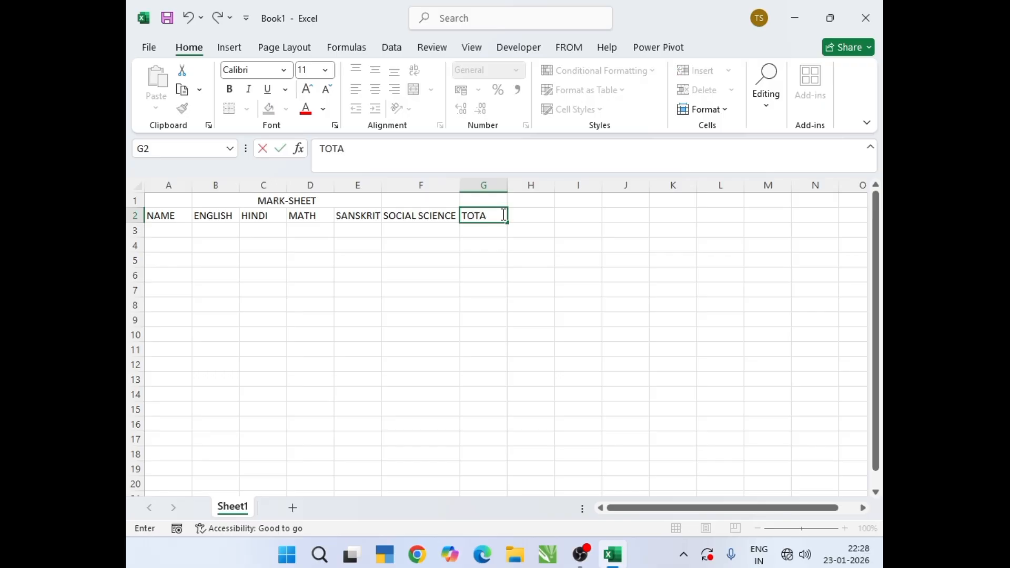
pyautogui.write('L')
pyautogui.press('Tab')
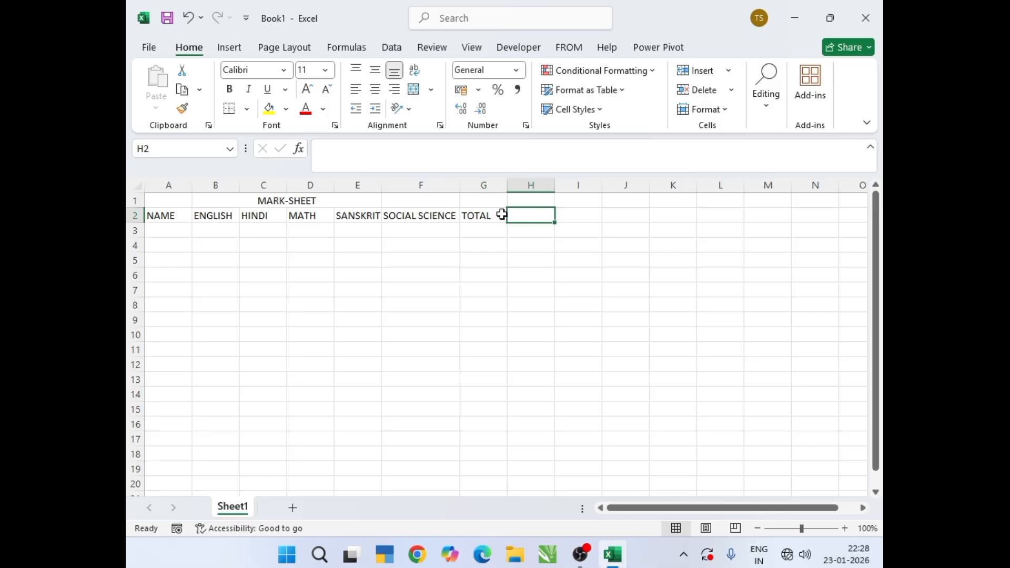
pyautogui.write('%')
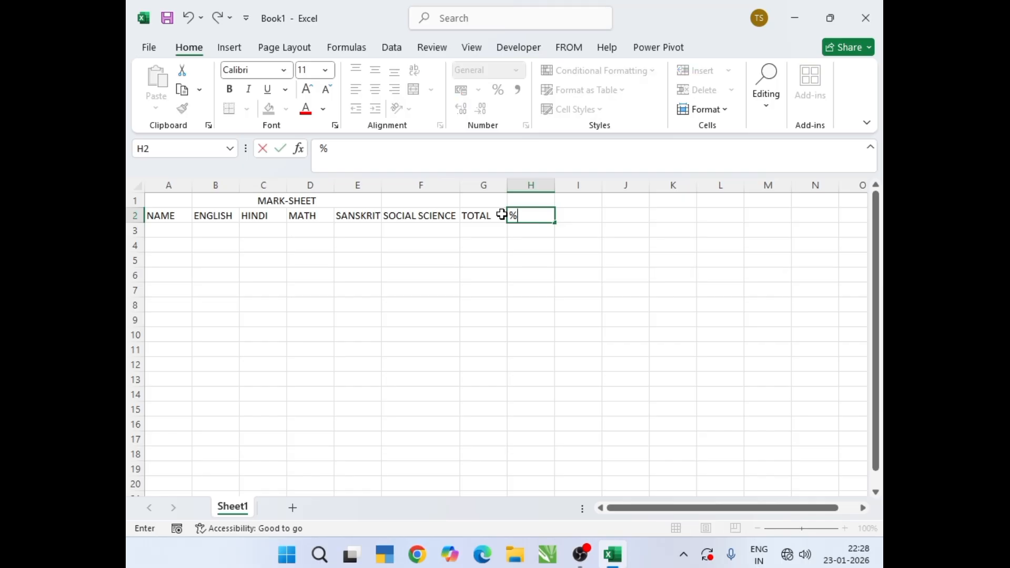
pyautogui.press('Tab')
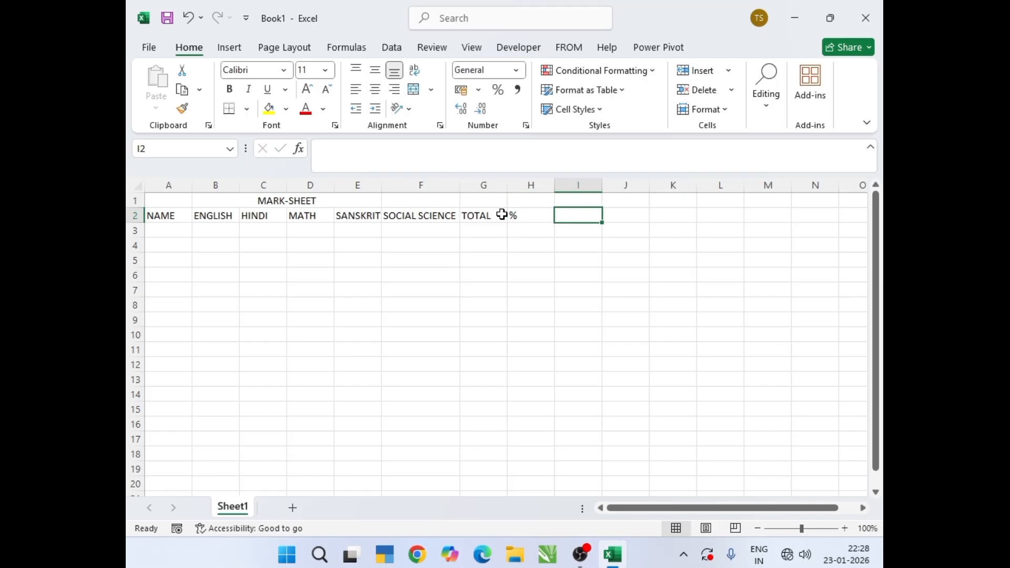
pyautogui.write('RA')
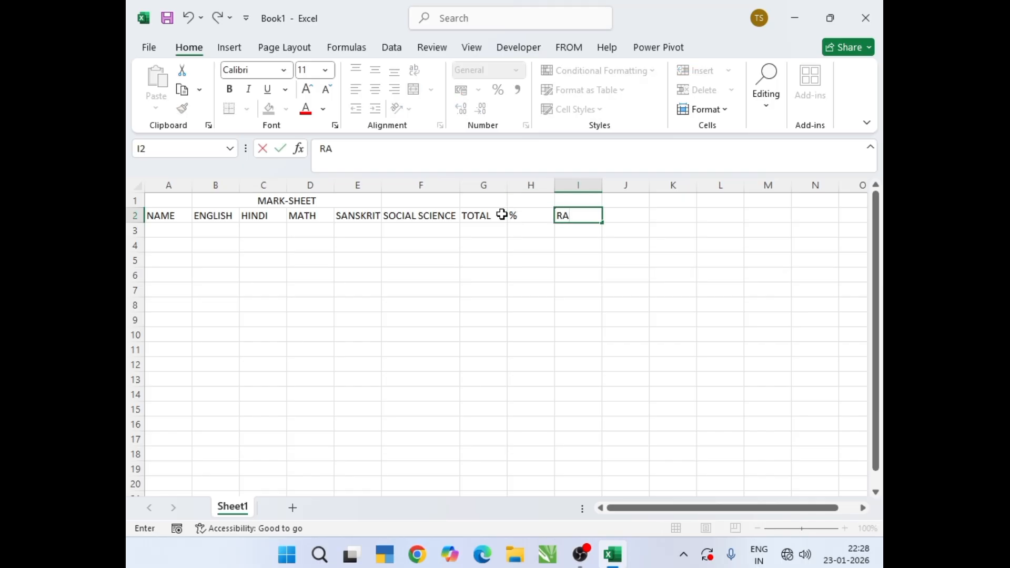
pyautogui.write('NK')
pyautogui.press('Tab')
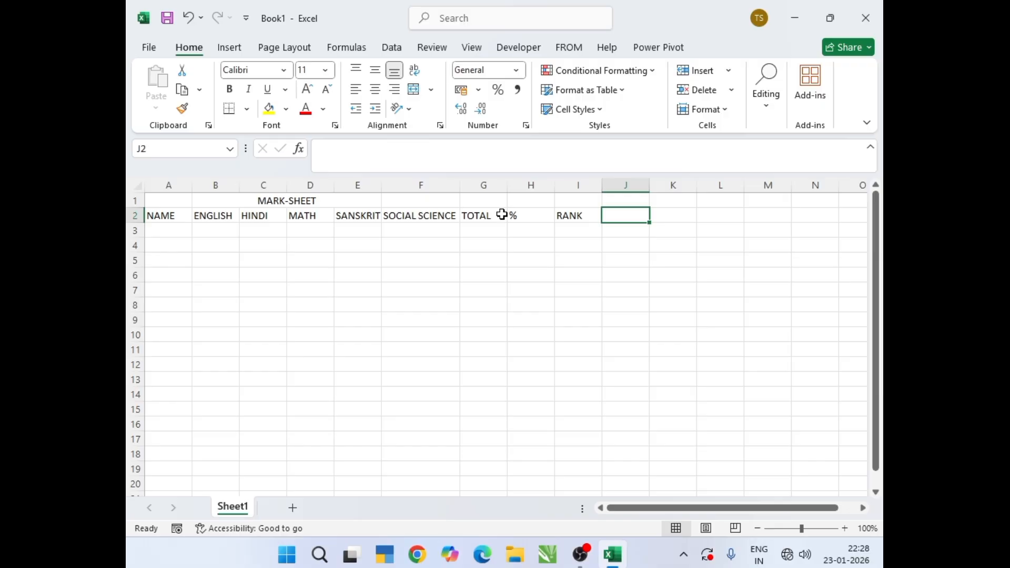
# Enter the headers GRADE in J2 and DIVISION in K2 to complete the header row
pyautogui.write('GA')
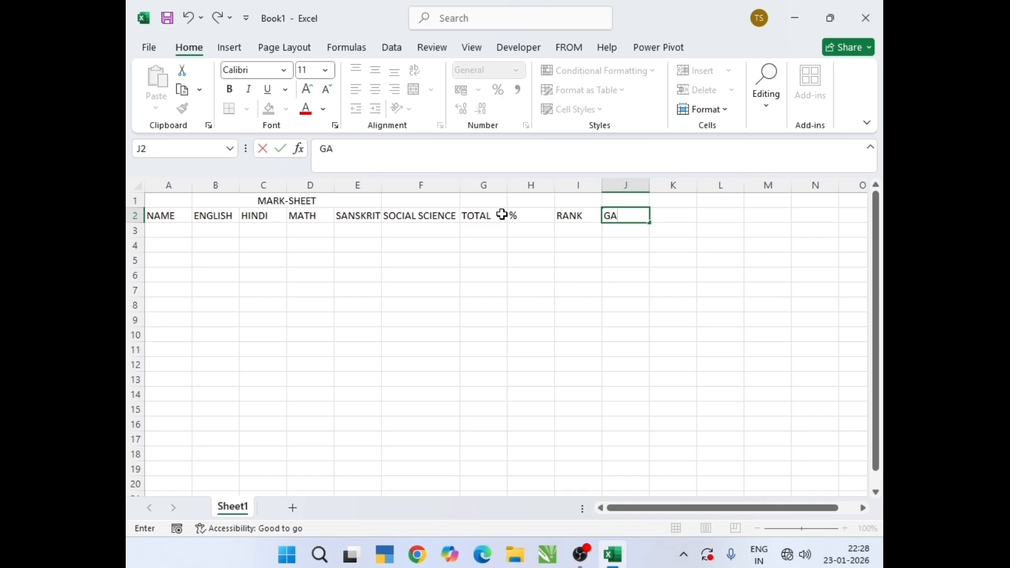
pyautogui.press('BackSpace')
pyautogui.write('RADE')
pyautogui.press('Tab')
pyautogui.write('DI')
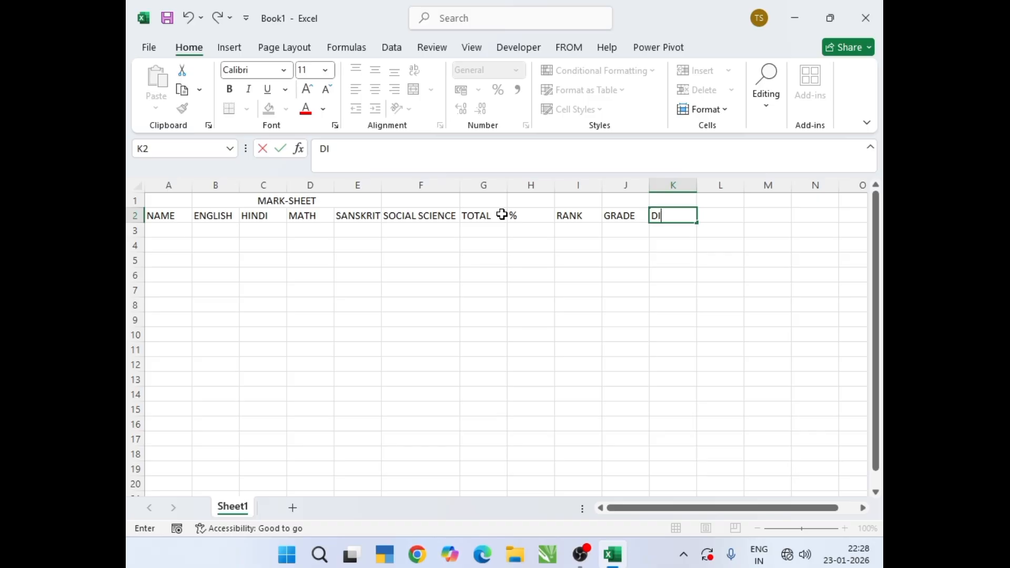
pyautogui.write('VISION')
pyautogui.press('Return')
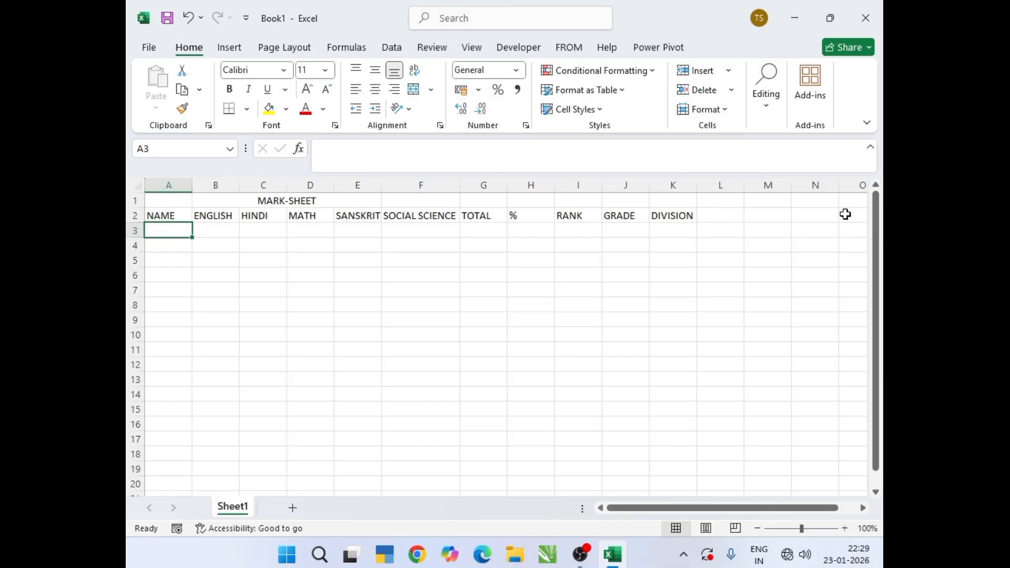
# Enter the full names of the first three students in cells A3 to A5 of the NAME column
pyautogui.write('REENA')
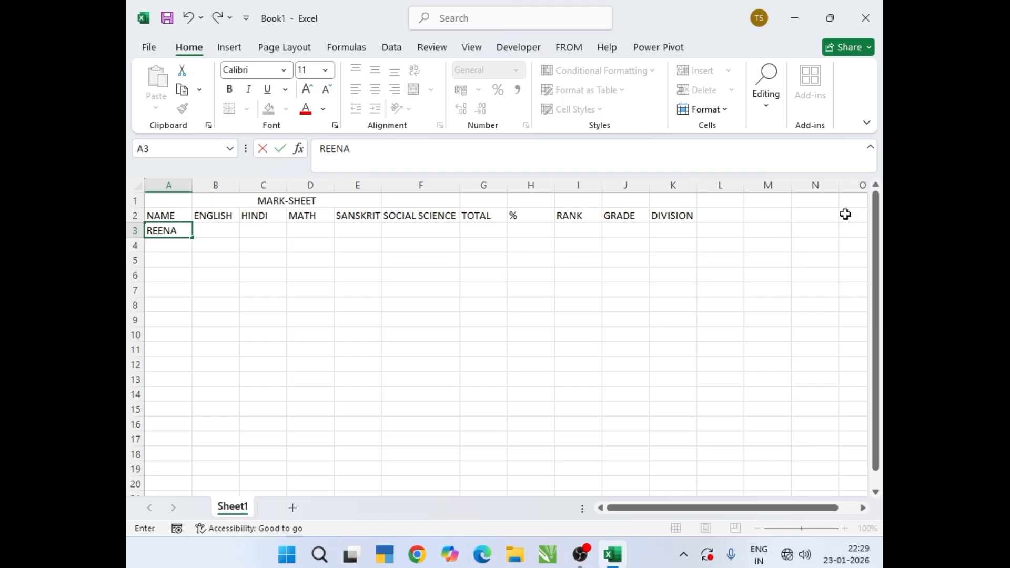
pyautogui.write(' SAINI')
pyautogui.press('Return')
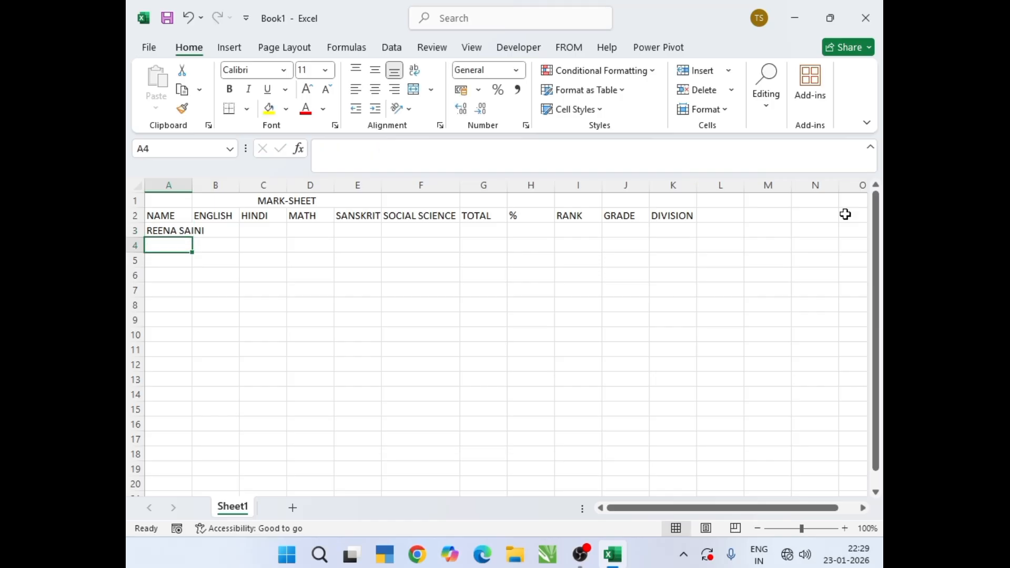
pyautogui.write('MUKESH')
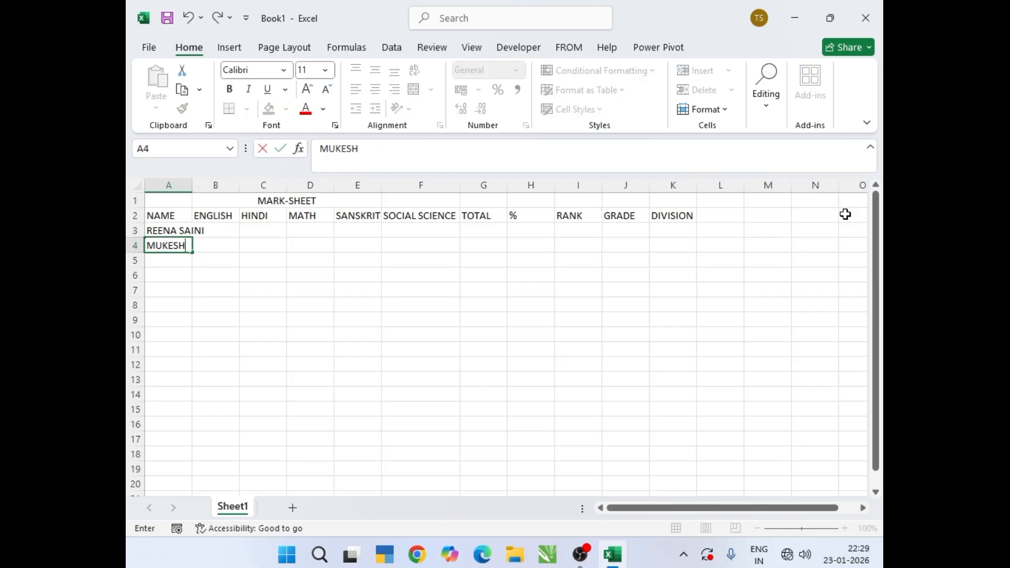
pyautogui.write(' SHARMA')
pyautogui.press('Return')
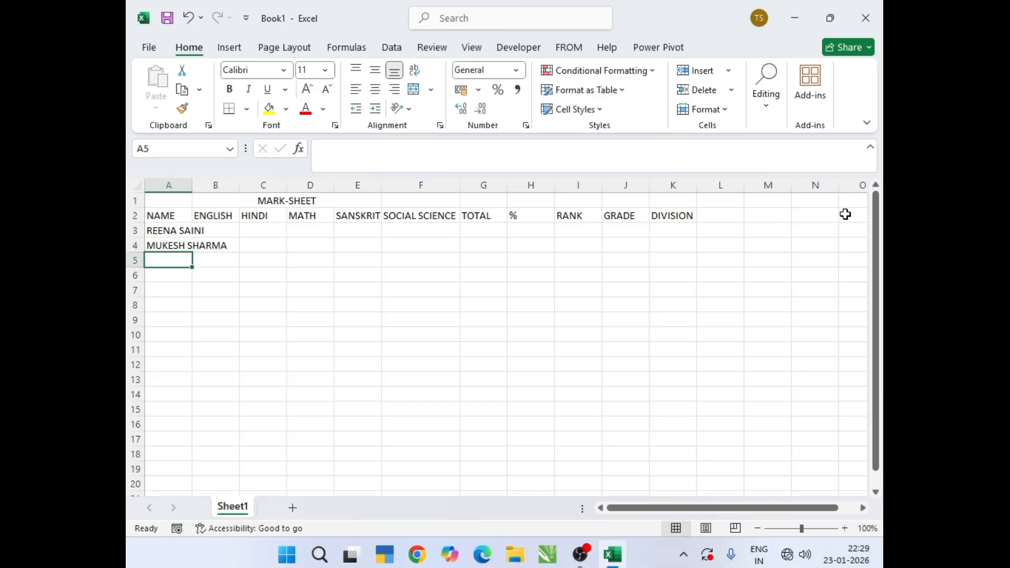
pyautogui.write('HARK')
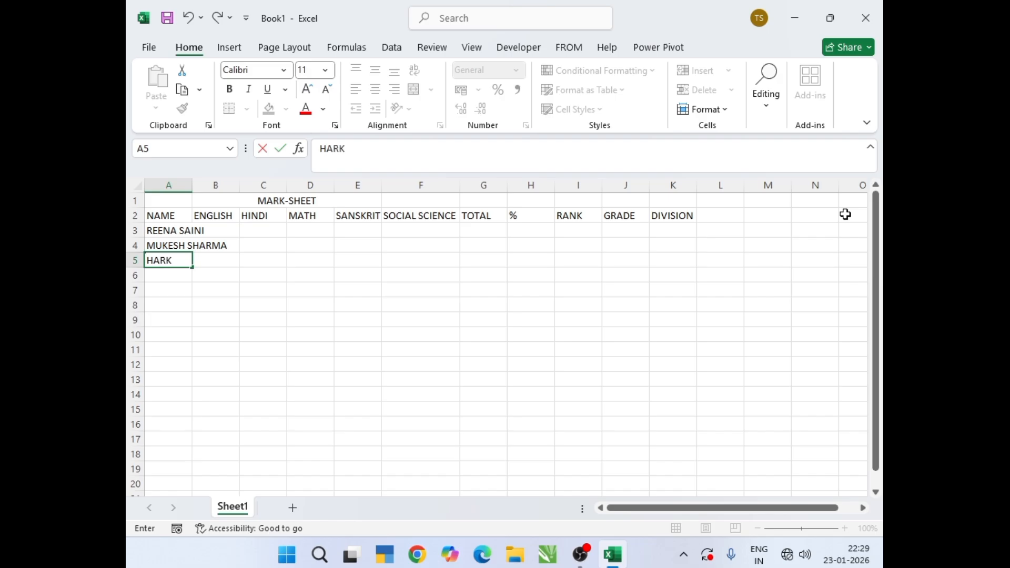
pyautogui.write('ESH SAINI')
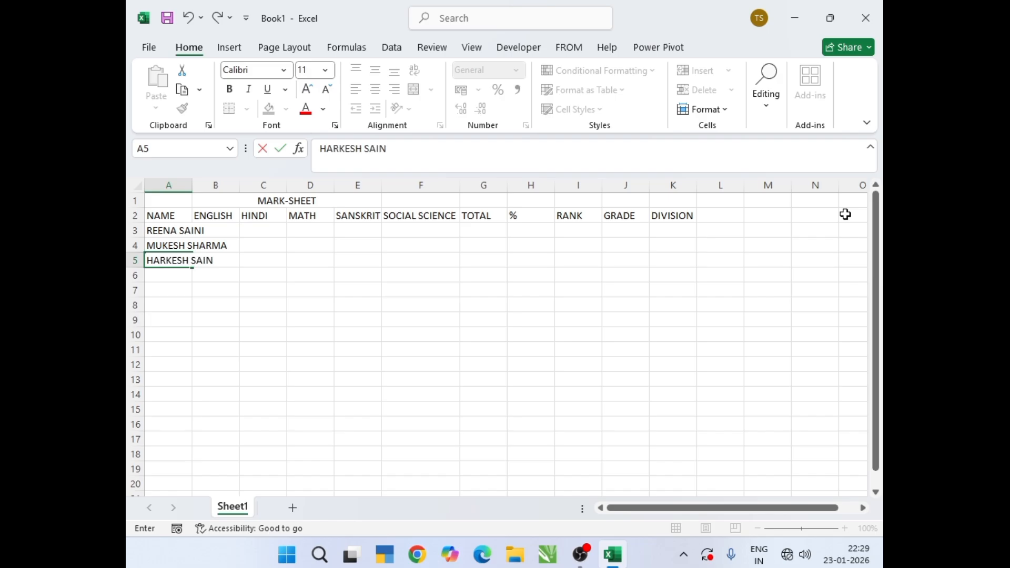
pyautogui.press('Return')
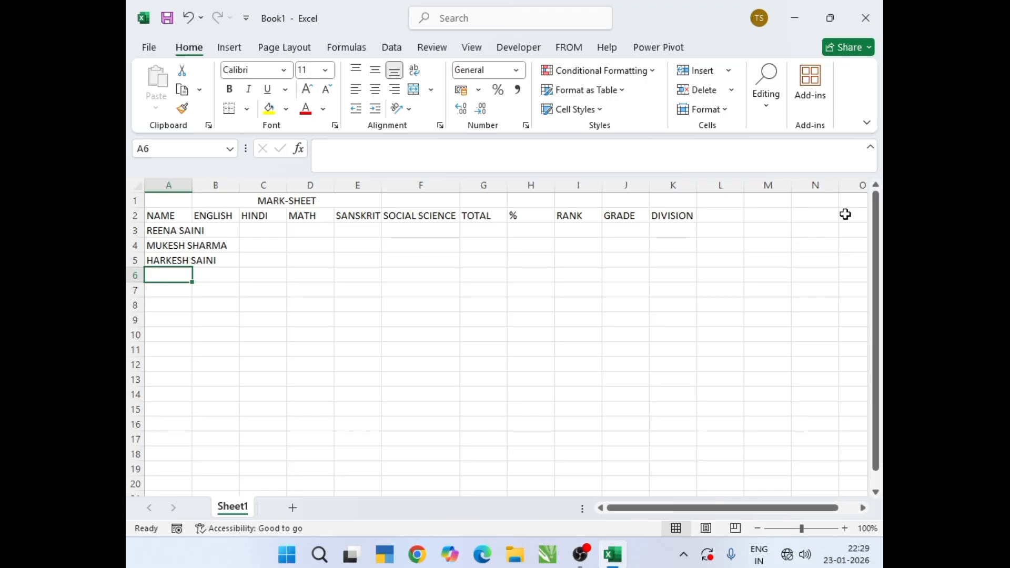
# Enter the fourth and fifth students' full names in cells A6 and A7
pyautogui.write('MOHA')
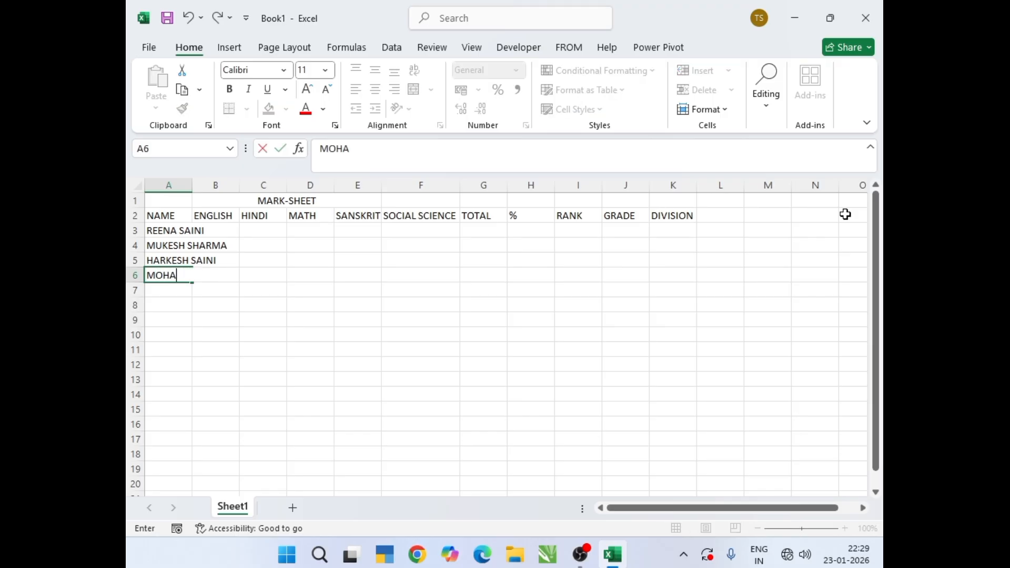
pyautogui.write('N MEENA')
pyautogui.press('Return')
pyautogui.write('TESEND')
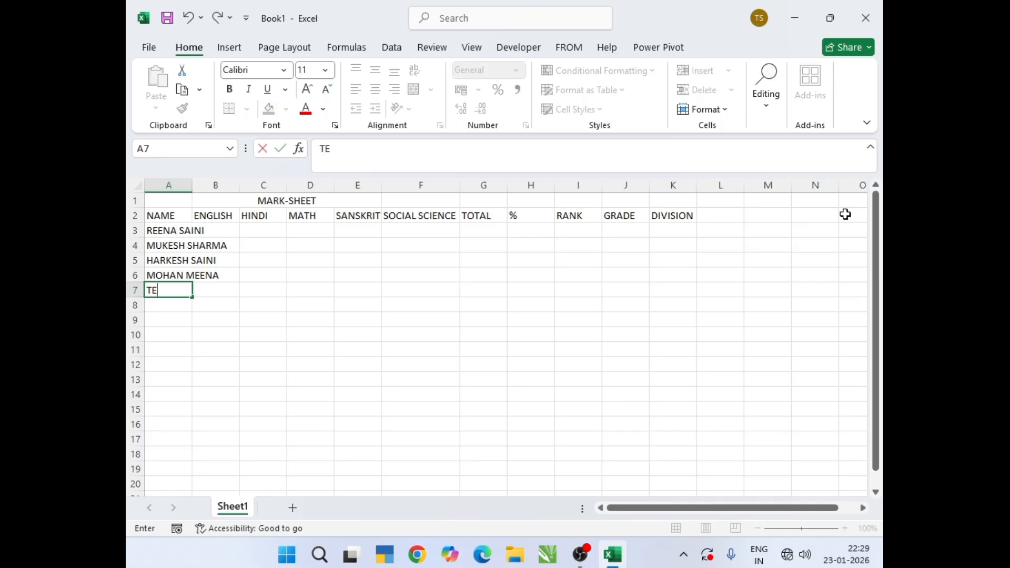
pyautogui.press('BackSpace')
pyautogui.press('BackSpace')
pyautogui.press('BackSpace')
pyautogui.press('BackSpace')
pyautogui.write('ENA SAINI')
pyautogui.press('Return')
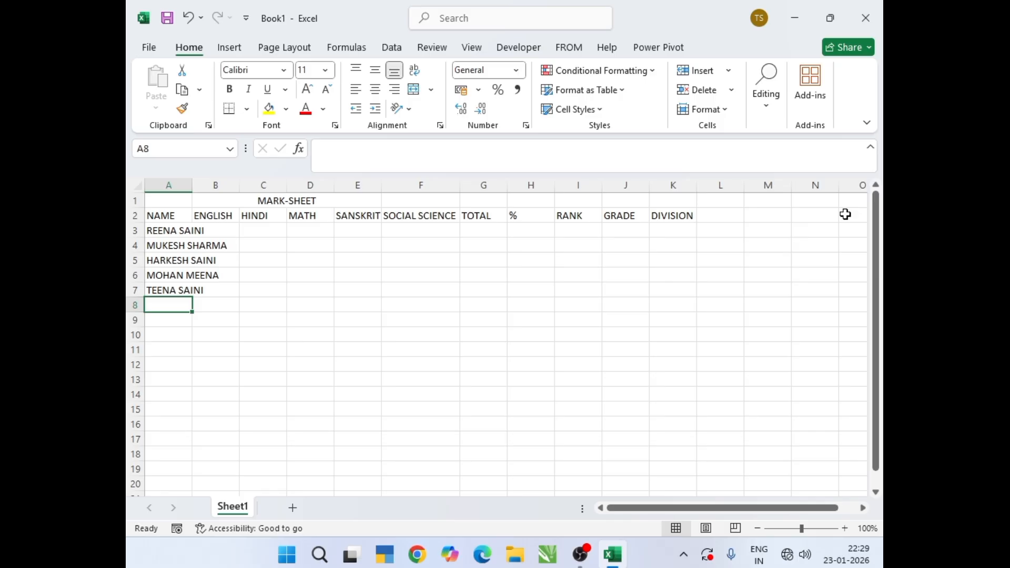
# Enter the last two students' full names in A8 and A9 and autofit column A to the names
pyautogui.write('RAJESH')
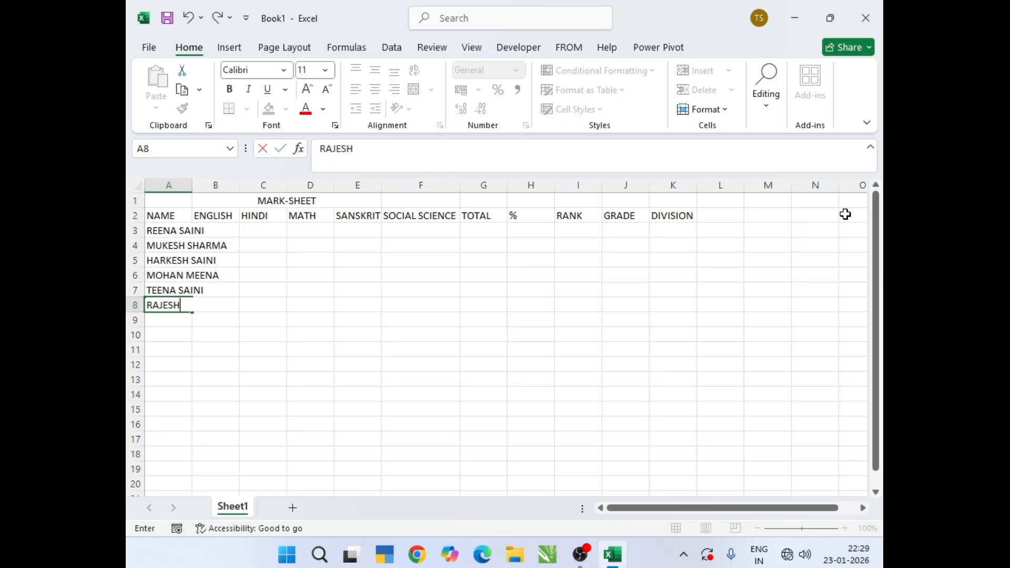
pyautogui.write(' SAINI')
pyautogui.press('Return')
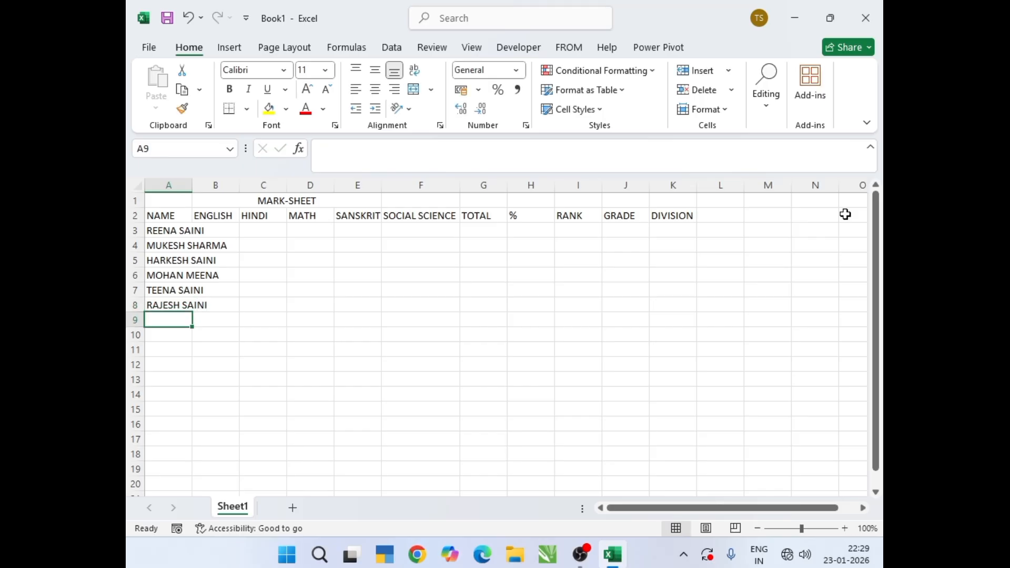
pyautogui.write('KANA SAI')
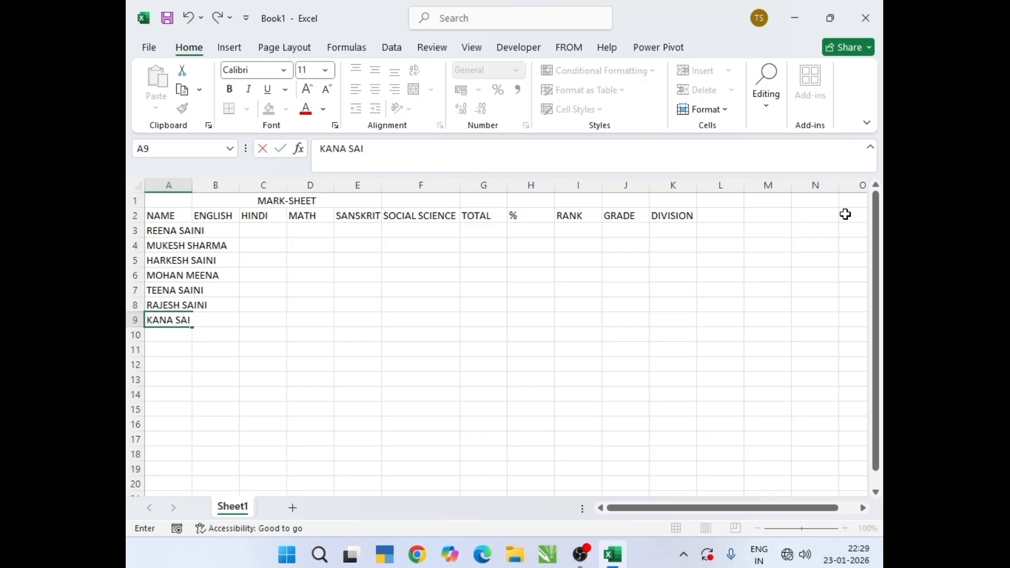
pyautogui.write('NI')
pyautogui.press('Return')
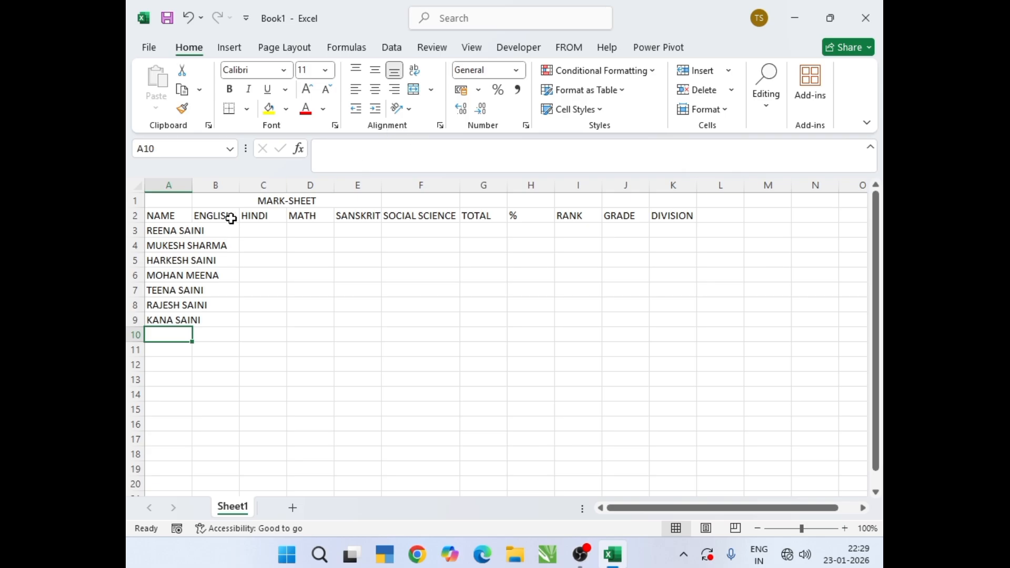
pyautogui.doubleClick(193, 186)
# Enter the ENGLISH marks 77, 88 and 99 in cells B3 to B5
pyautogui.click(255, 230)
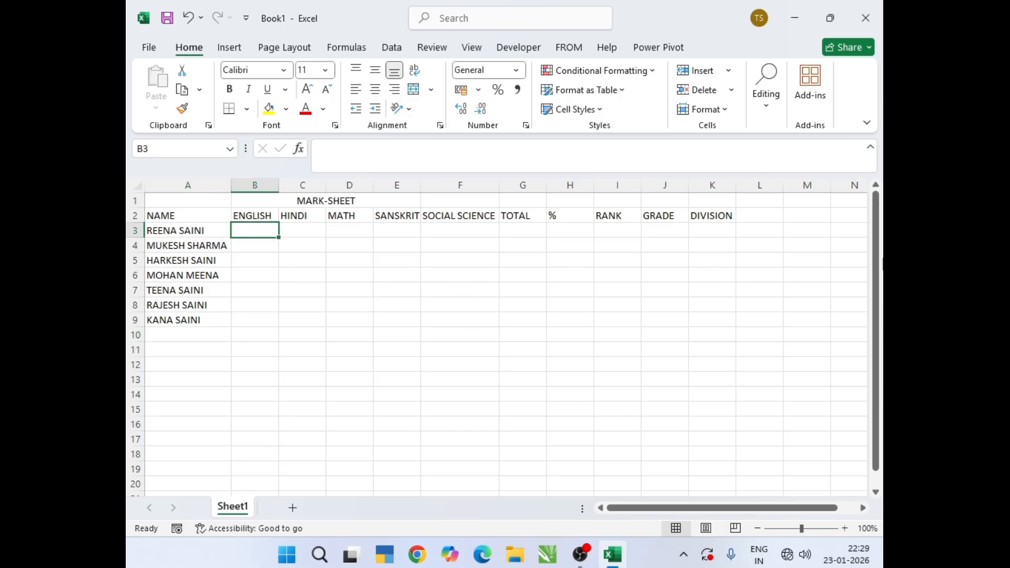
pyautogui.write('77')
pyautogui.press('Return')
pyautogui.write('88')
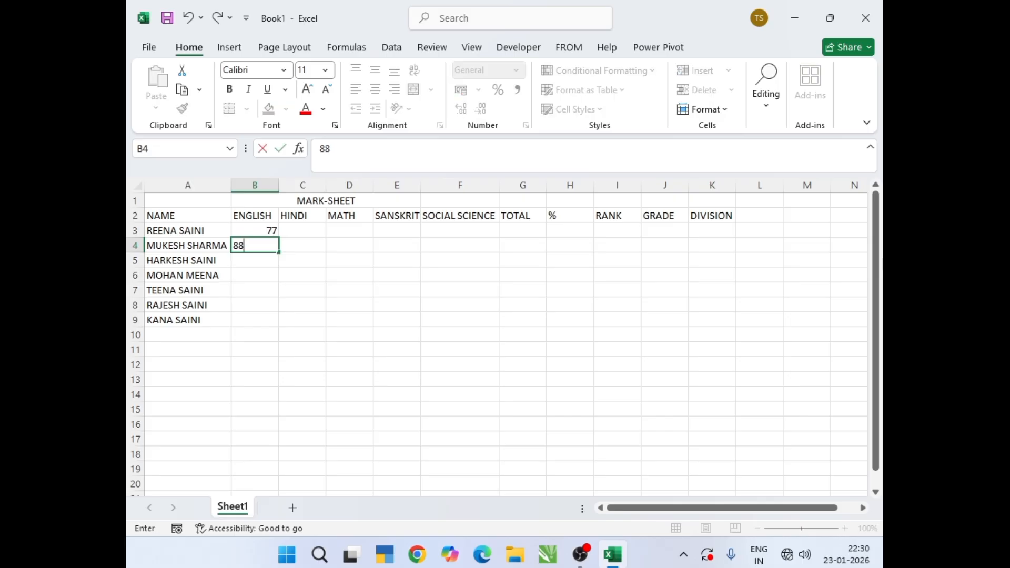
pyautogui.press('Return')
pyautogui.write('99')
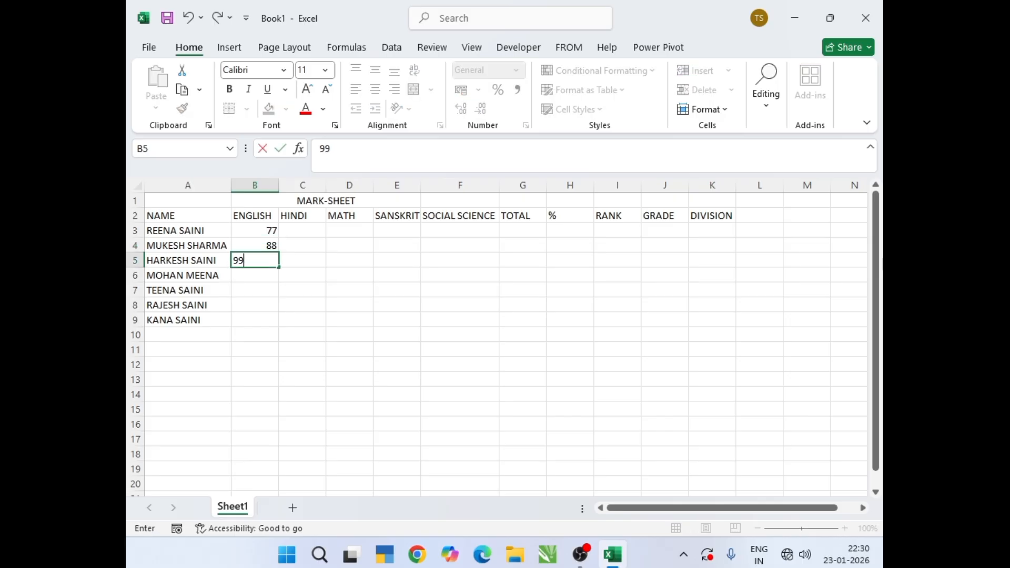
pyautogui.press('Return')
# Enter the ENGLISH marks 45 in B6 and 56 in B7
pyautogui.write('659')
pyautogui.press('Return')
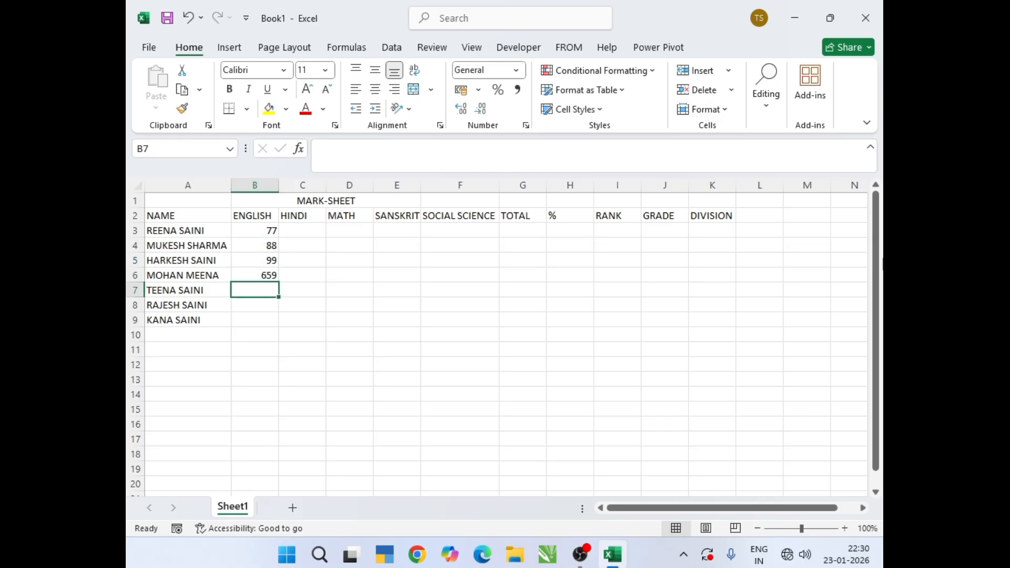
pyautogui.press('Up')
pyautogui.write('45')
pyautogui.press('Return')
pyautogui.write('56')
pyautogui.press('Return')
# Complete the ENGLISH column with the marks 69 in B8 and 58 in B9
pyautogui.write('6')
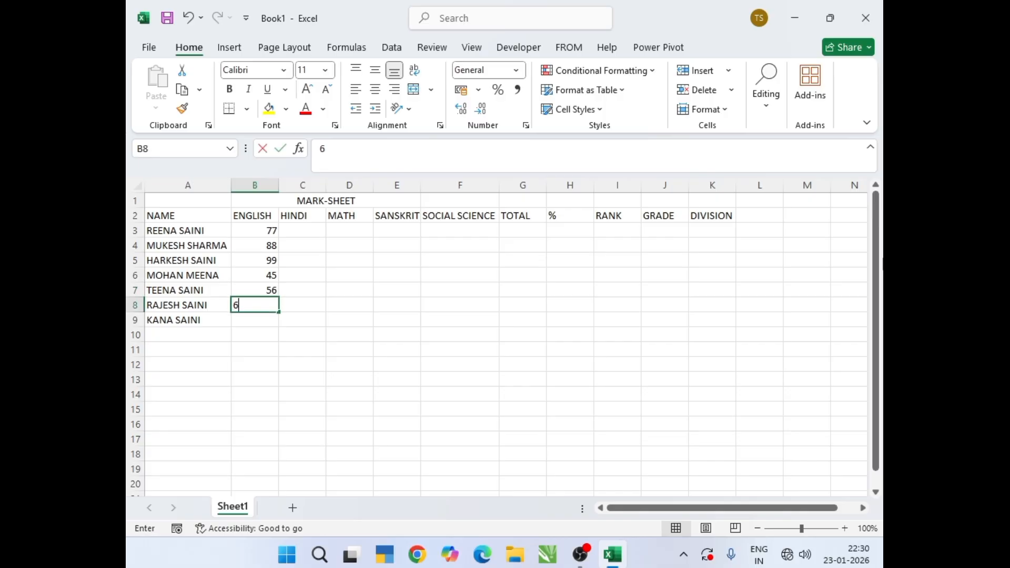
pyautogui.write('9')
pyautogui.press('Return')
pyautogui.write('587')
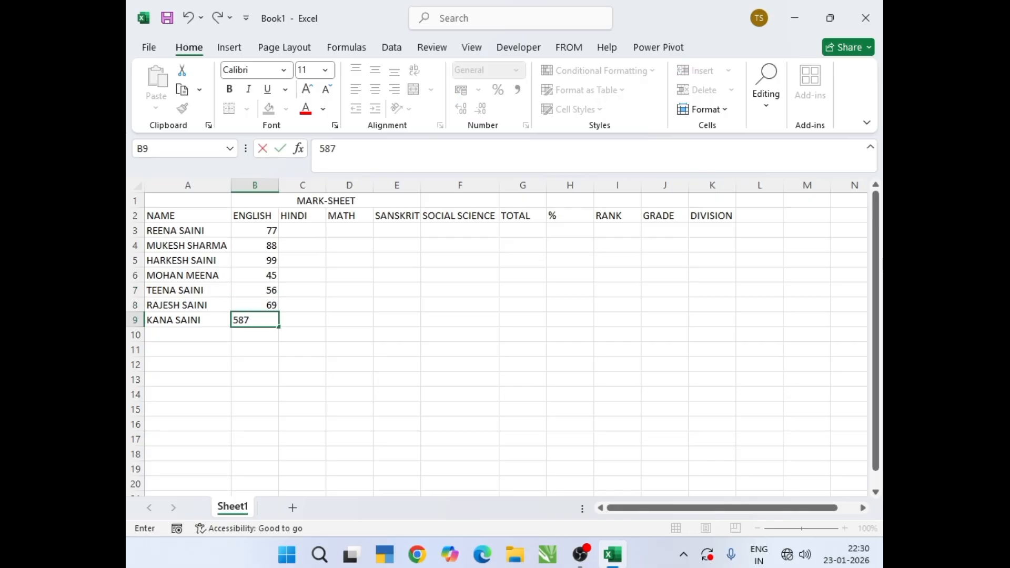
pyautogui.press('BackSpace')
pyautogui.press('Return')
# Enter the HINDI marks 45, 26 and 35 in cells C3 to C5
pyautogui.press('Right')
pyautogui.press('Up')
pyautogui.press('Up')
pyautogui.press('Up')
pyautogui.press('Up')
pyautogui.press('Up')
pyautogui.press('Up')
pyautogui.press('Up')
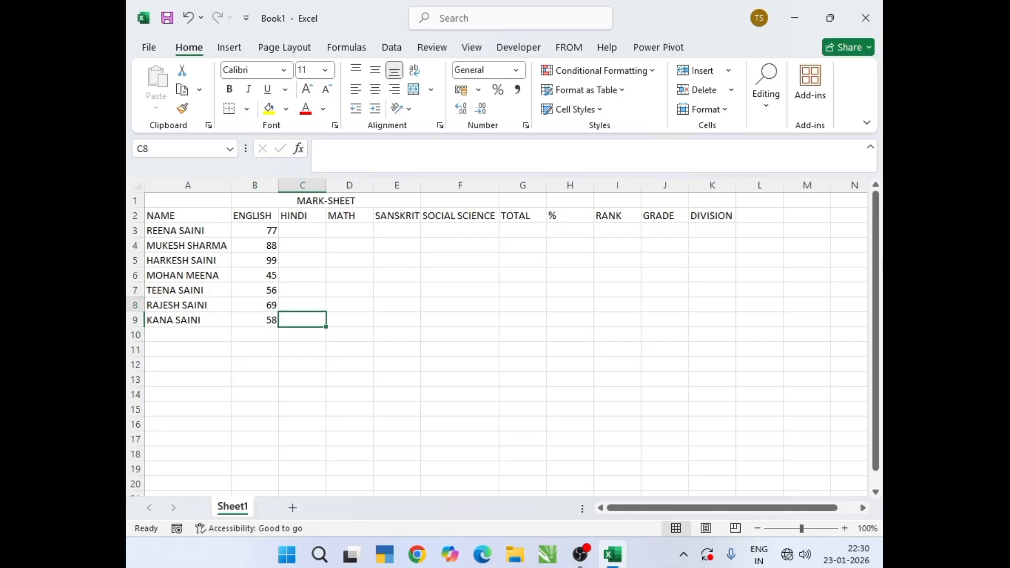
pyautogui.write('45')
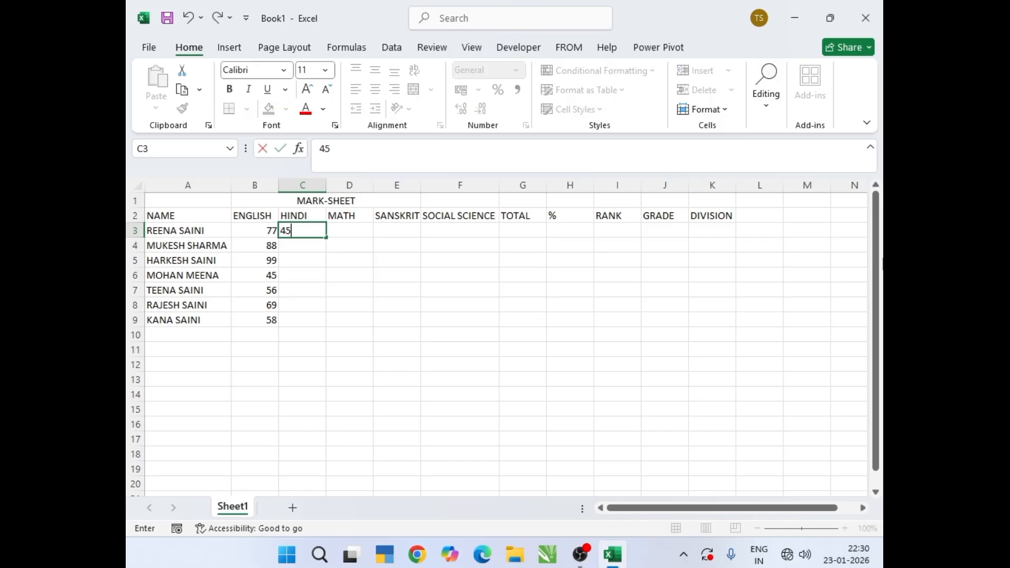
pyautogui.press('Return')
pyautogui.write('26')
pyautogui.press('Return')
pyautogui.write('35')
pyautogui.press('Return')
# Complete the HINDI column with the marks 58, 47, 59 and 68 in cells C6 to C9
pyautogui.write('58')
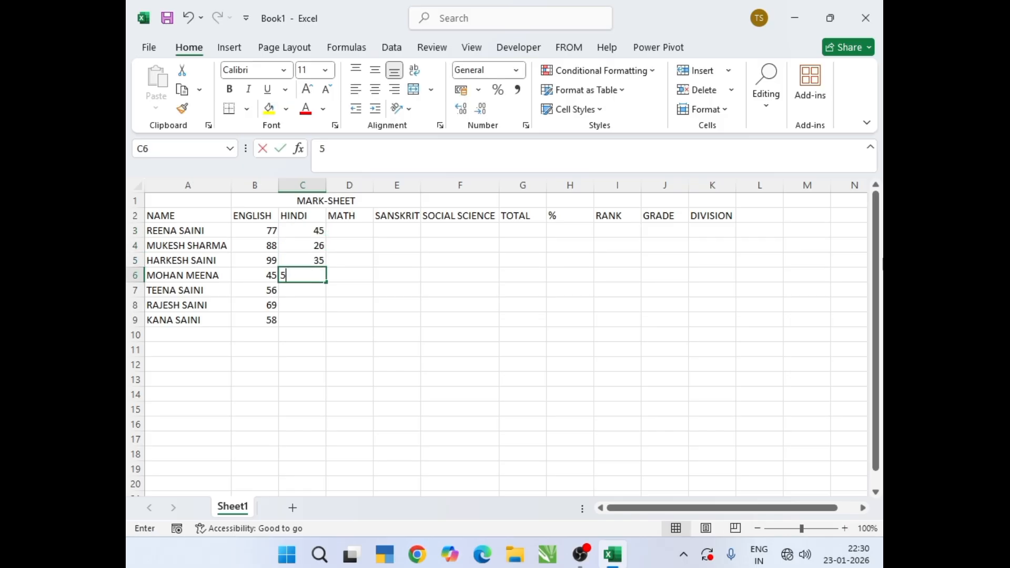
pyautogui.press('Return')
pyautogui.write('47')
pyautogui.press('Return')
pyautogui.write('59')
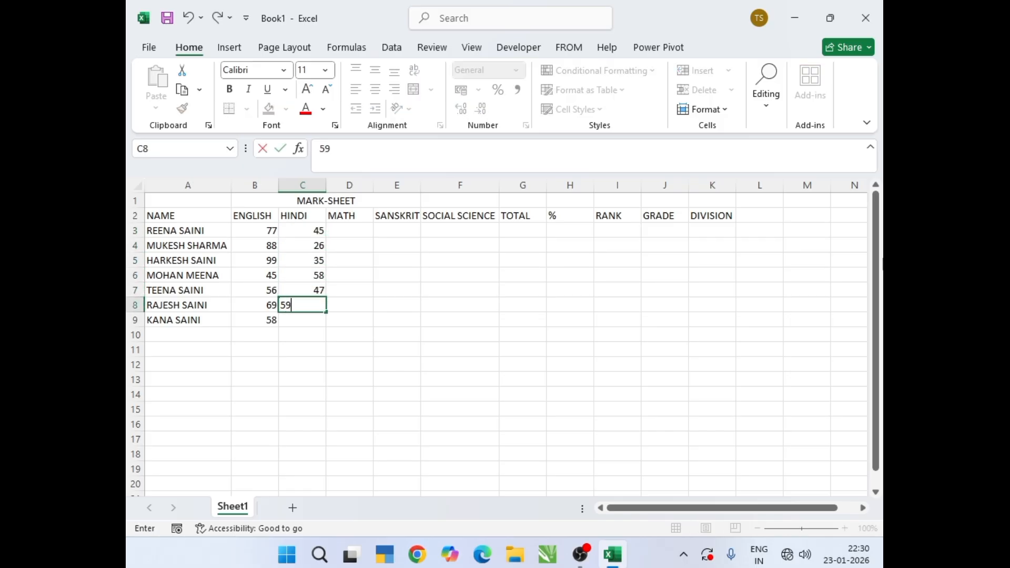
pyautogui.press('Return')
pyautogui.write('68')
pyautogui.press('Return')
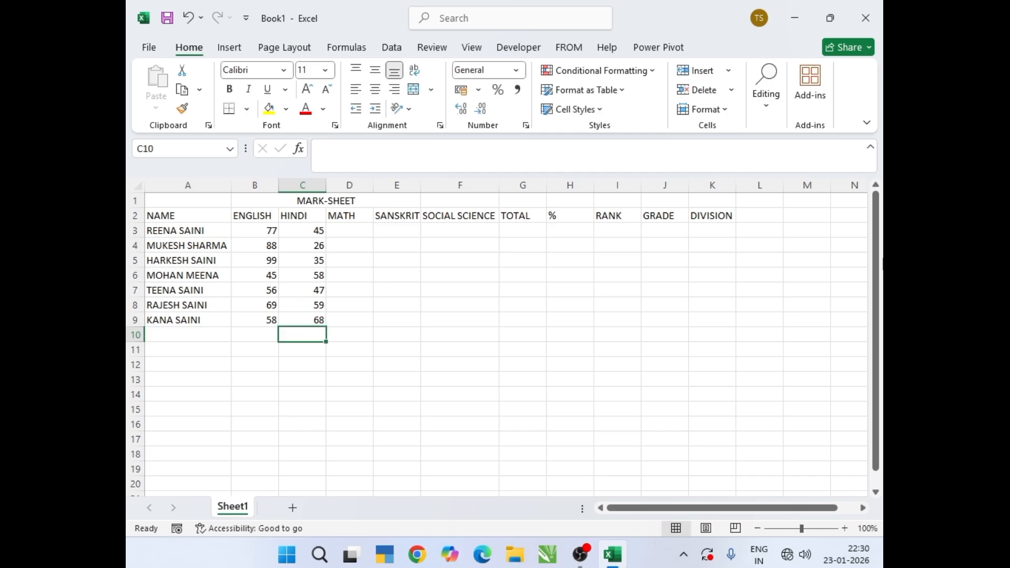
# Enter the MATH marks 88, 77, 55 and 66 in cells D3 to D6
pyautogui.press('Right')
pyautogui.press('Up')
pyautogui.press('Up')
pyautogui.press('Up')
pyautogui.press('Up')
pyautogui.press('Up')
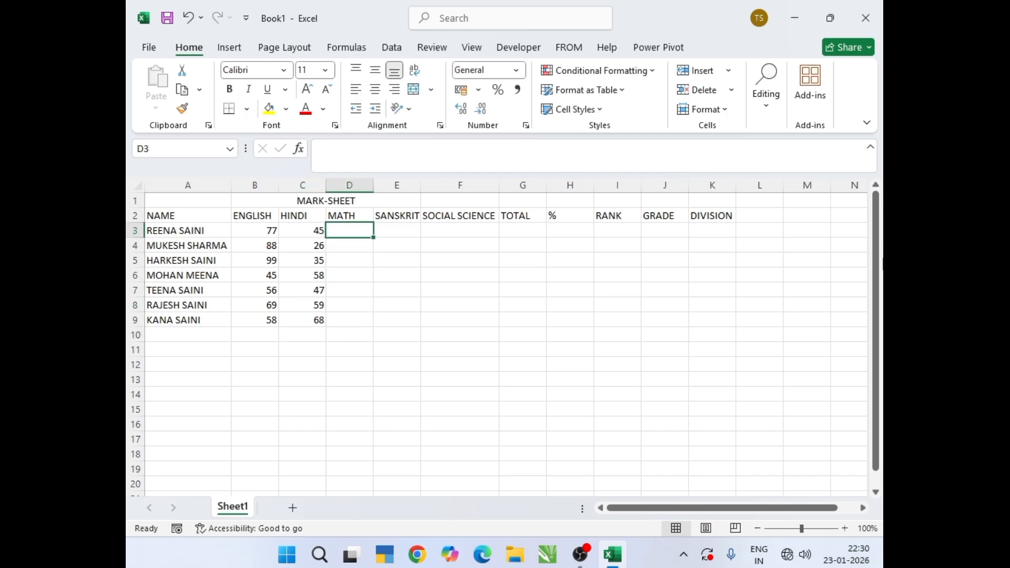
pyautogui.write('88')
pyautogui.press('Return')
pyautogui.write('77')
pyautogui.press('Return')
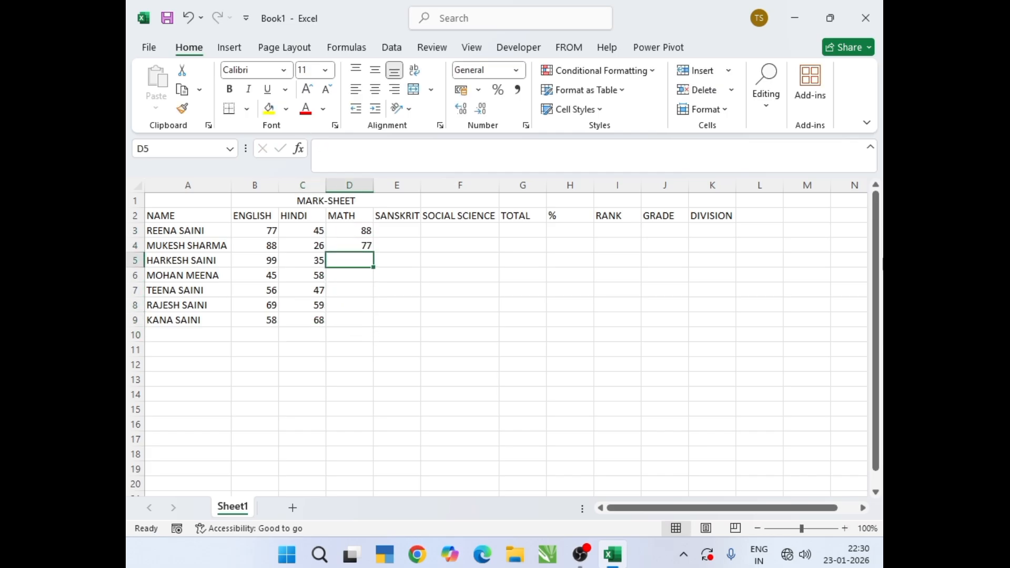
pyautogui.write('55')
pyautogui.press('Return')
pyautogui.write('66')
pyautogui.press('Return')
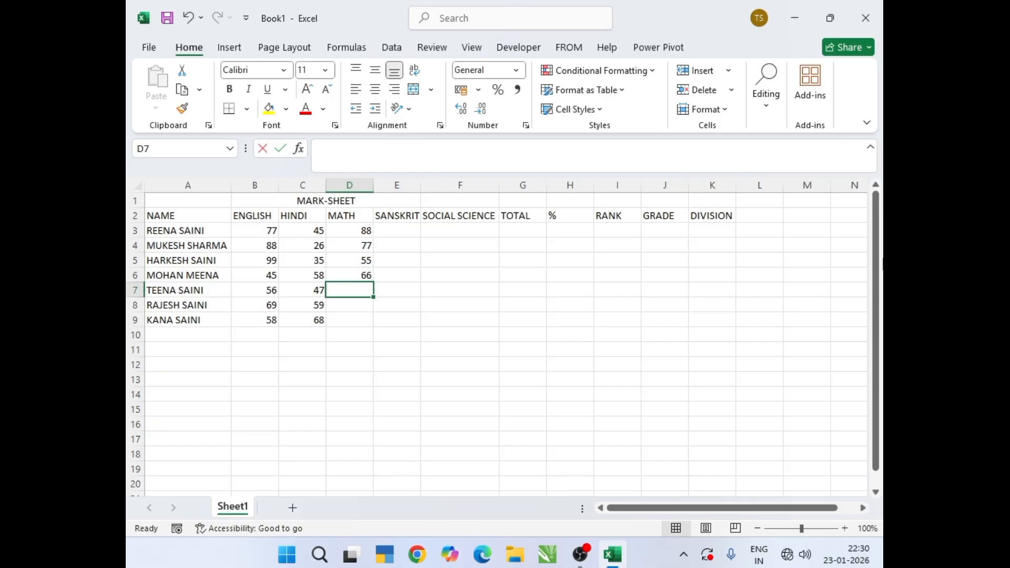
# Complete the MATH column with the marks 99, 54 and 58 in cells D7 to D9
pyautogui.write('99')
pyautogui.press('Return')
pyautogui.write('54')
pyautogui.press('Return')
pyautogui.write('58')
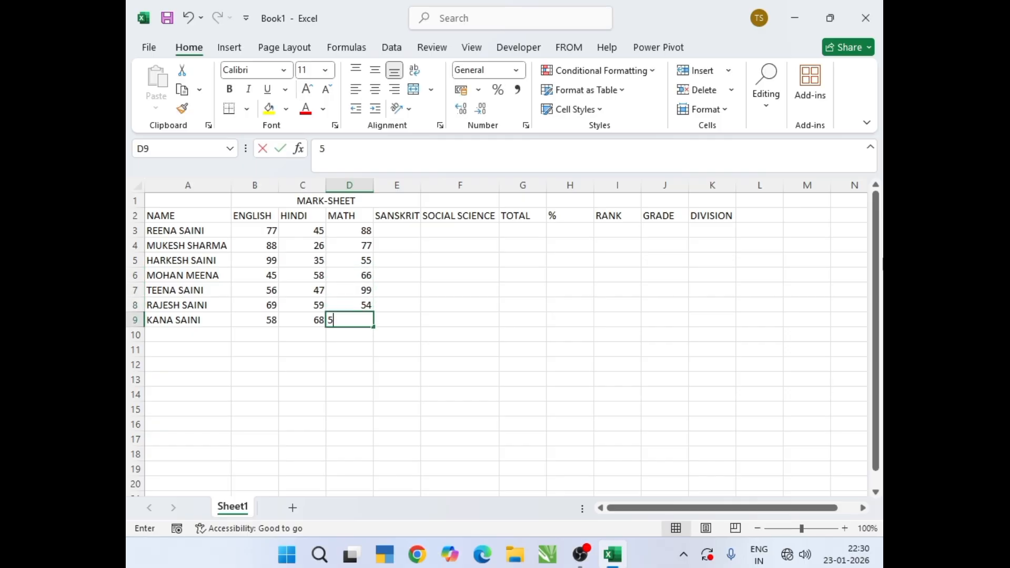
pyautogui.press('Return')
# Enter the SANSKRIT marks 45, 58 and 57 in cells E3 to E5
pyautogui.press('Right')
pyautogui.press('Up')
pyautogui.press('Up')
pyautogui.press('Up')
pyautogui.press('Up')
pyautogui.press('Up')
pyautogui.press('Up')
pyautogui.press('Up')
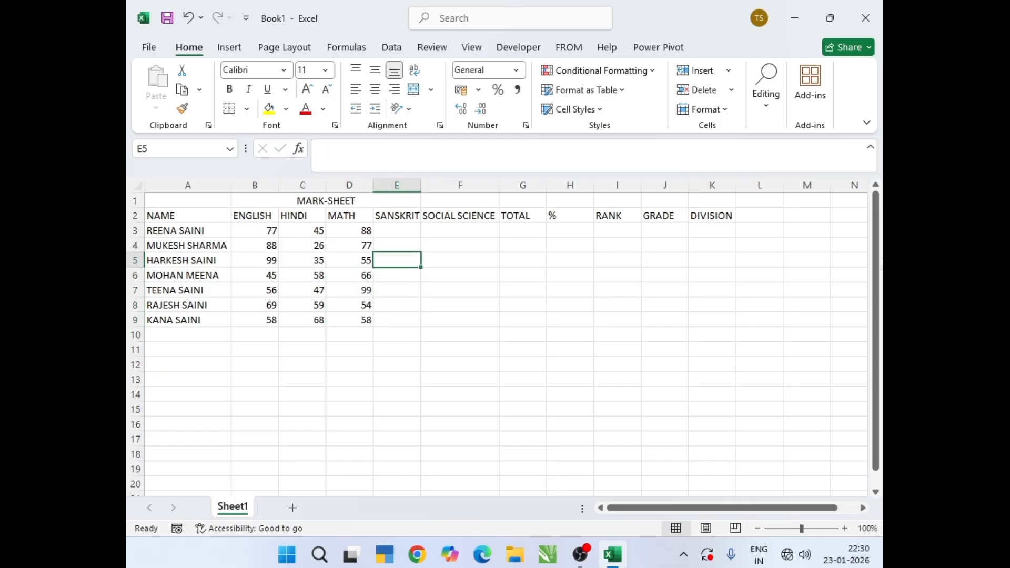
pyautogui.write('45')
pyautogui.press('Return')
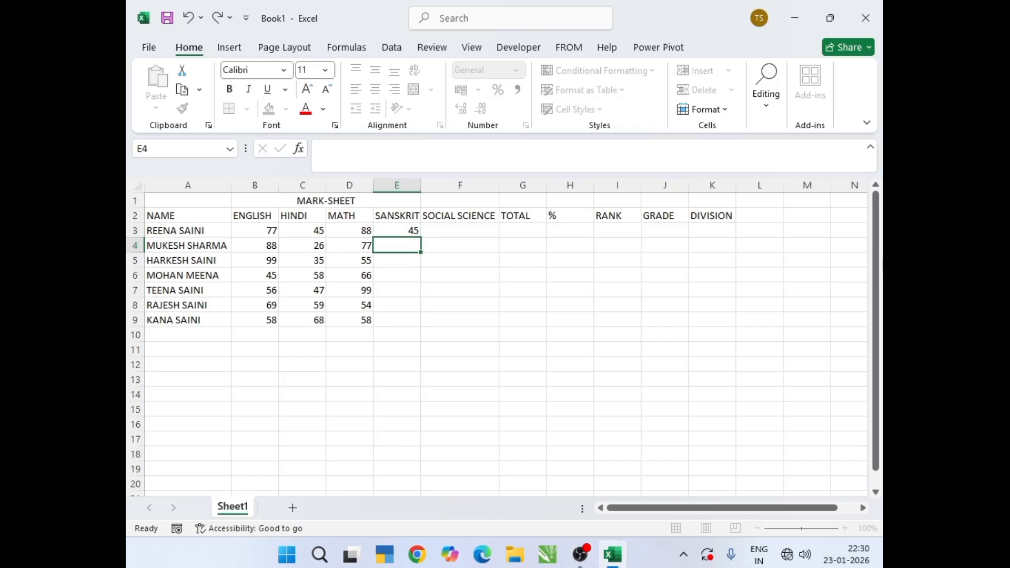
pyautogui.write('58')
pyautogui.press('Return')
pyautogui.write('57')
pyautogui.press('Return')
# Complete the SANSKRIT column with the marks 15, 56, 69 and 58 in cells E6 to E9
pyautogui.write('15')
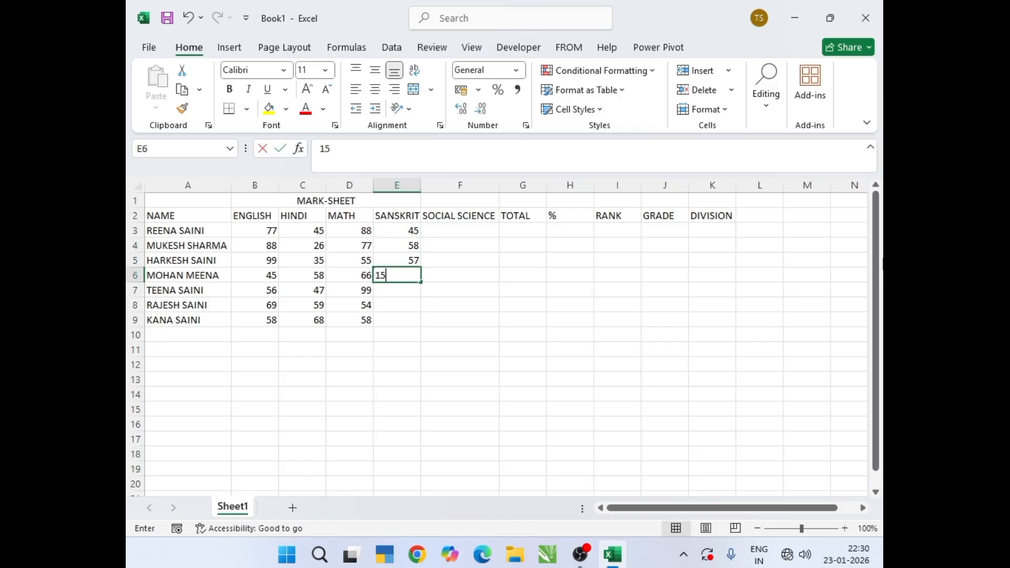
pyautogui.press('Return')
pyautogui.write('56')
pyautogui.press('Return')
pyautogui.write('69')
pyautogui.press('Return')
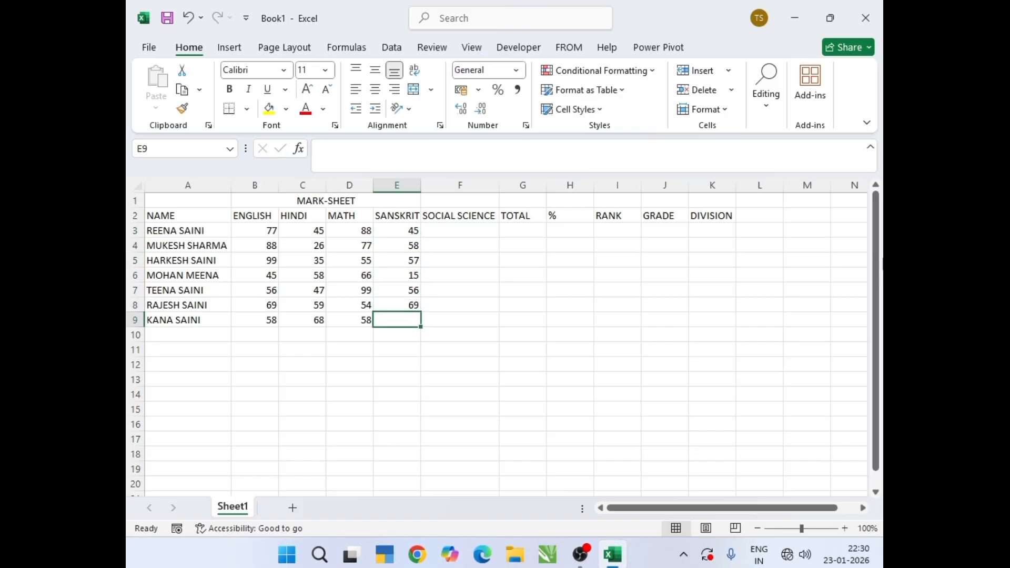
pyautogui.write('58')
pyautogui.press('Return')
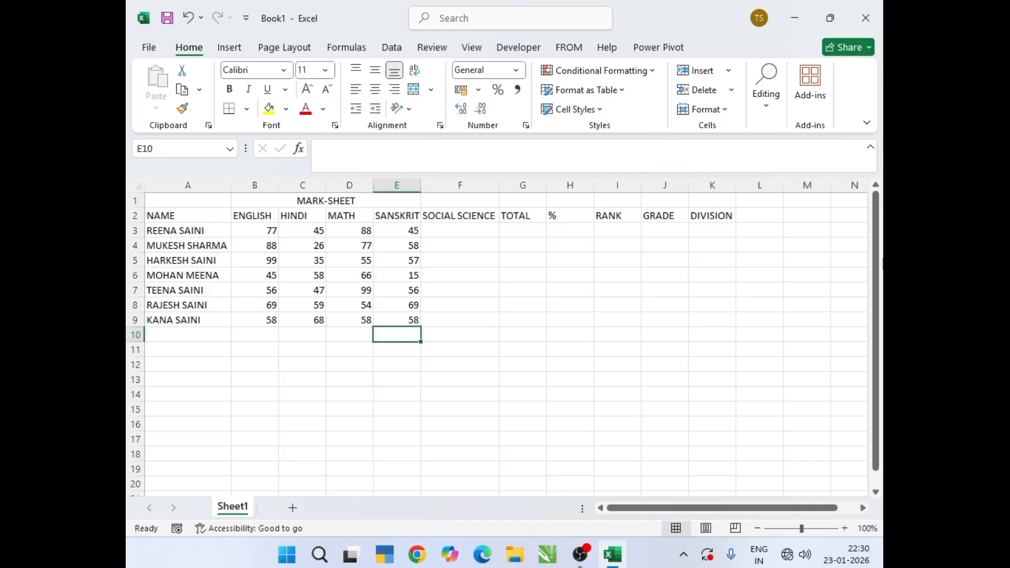
# Enter the SOCIAL SCIENCE marks 25, 46 and 68 in cells F3 to F5
pyautogui.press('Right')
pyautogui.press('Up')
pyautogui.press('Up')
pyautogui.press('Up')
pyautogui.press('Up')
pyautogui.press('Up')
pyautogui.press('Up')
pyautogui.press('Up')
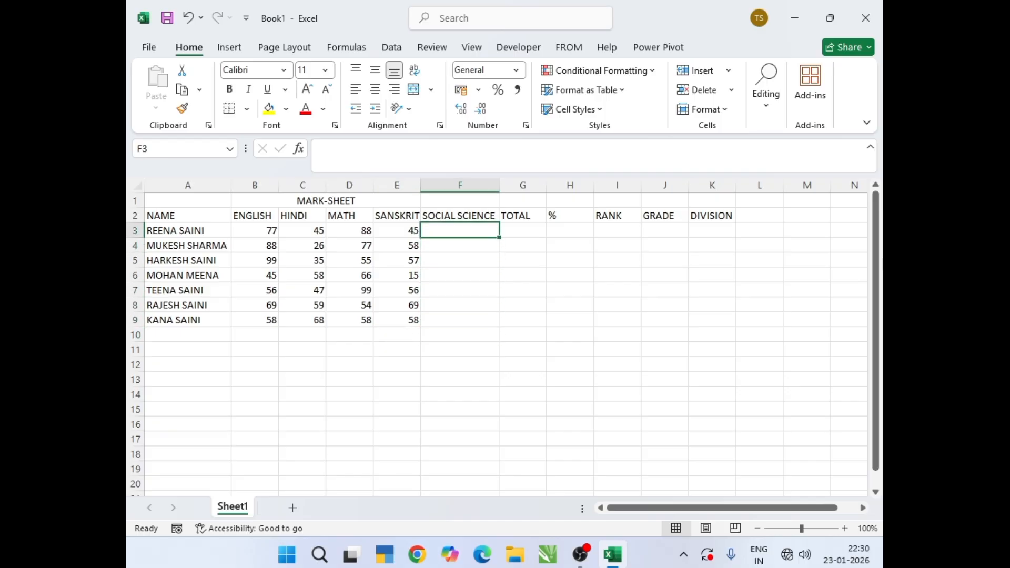
pyautogui.write('25')
pyautogui.press('Return')
pyautogui.write('46')
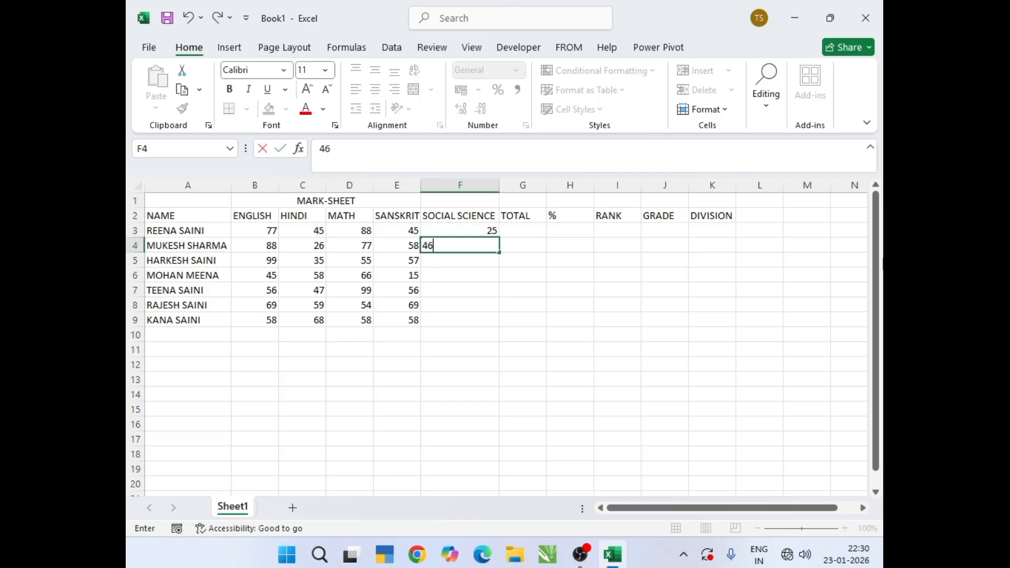
pyautogui.press('Return')
pyautogui.write('68')
pyautogui.press('Return')
# Complete the SOCIAL SCIENCE column with the marks 45, 15, 26 and 65 in cells F6 to F9
pyautogui.write('873')
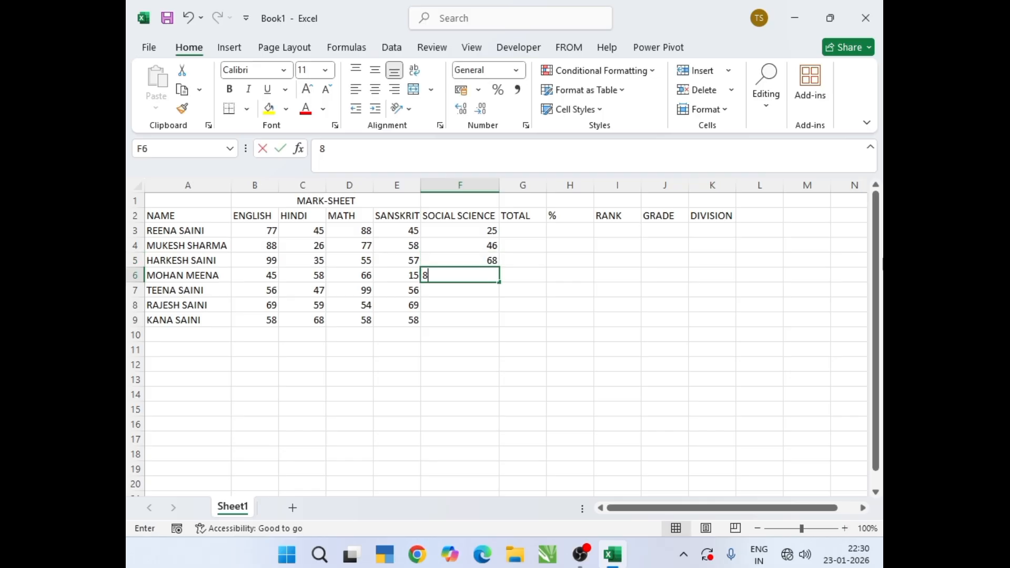
pyautogui.press('Return')
pyautogui.press('Up')
pyautogui.write('45')
pyautogui.press('Return')
pyautogui.write('15')
pyautogui.press('Return')
pyautogui.write('26')
pyautogui.press('Return')
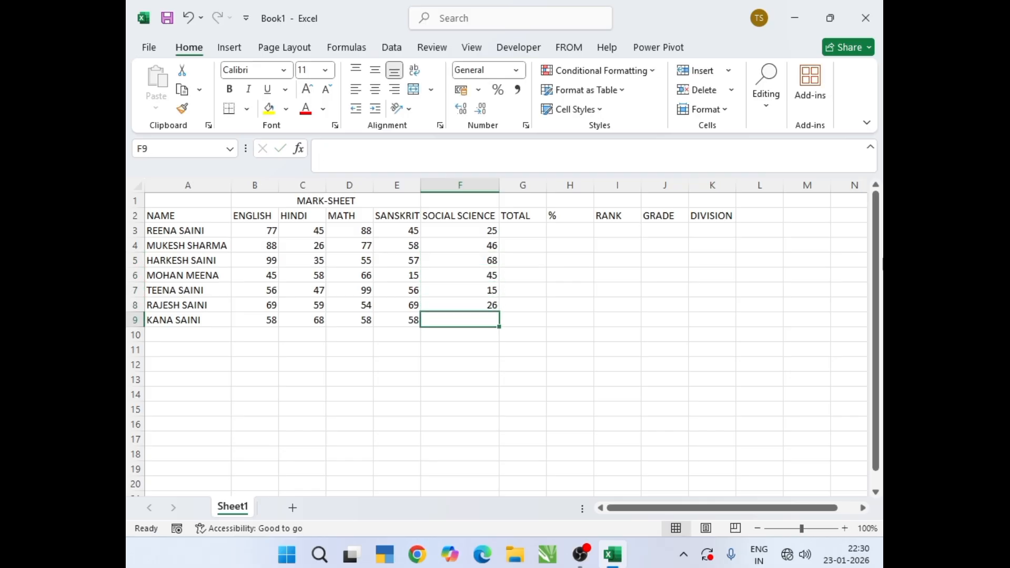
pyautogui.write('65')
pyautogui.press('Return')
# Total the first student's marks in cell G3 with the formula =SUM(B3:F3)
pyautogui.press('Right')
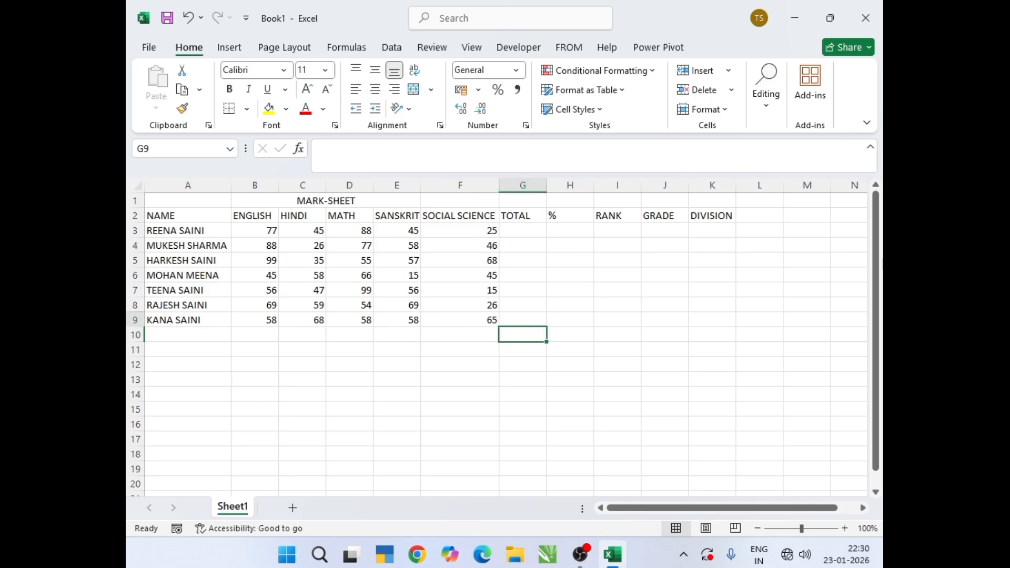
pyautogui.press('Up')
pyautogui.press('Up')
pyautogui.press('Up')
pyautogui.press('Up')
pyautogui.press('Up')
pyautogui.press('Up')
pyautogui.press('Up')
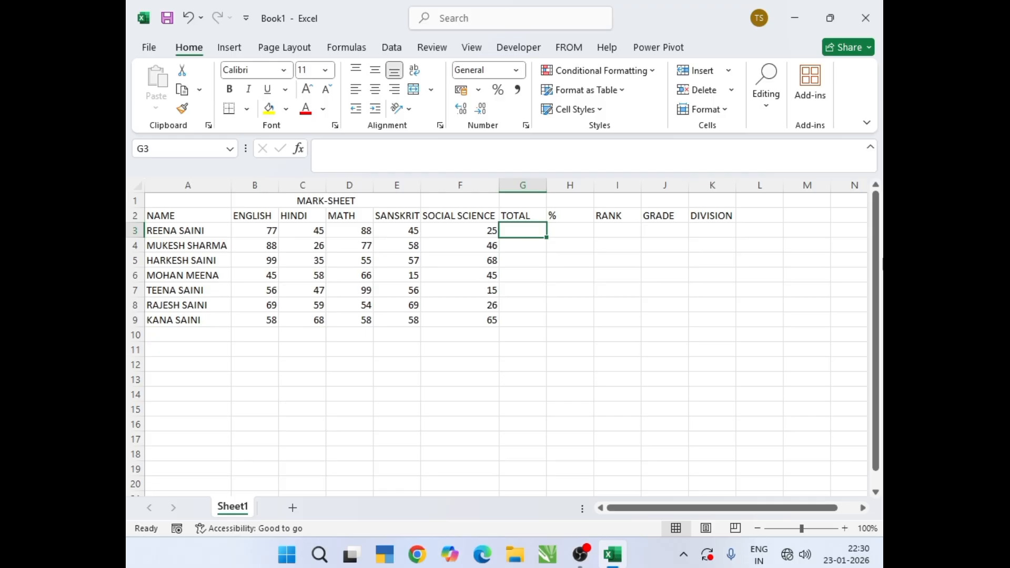
pyautogui.write('=')
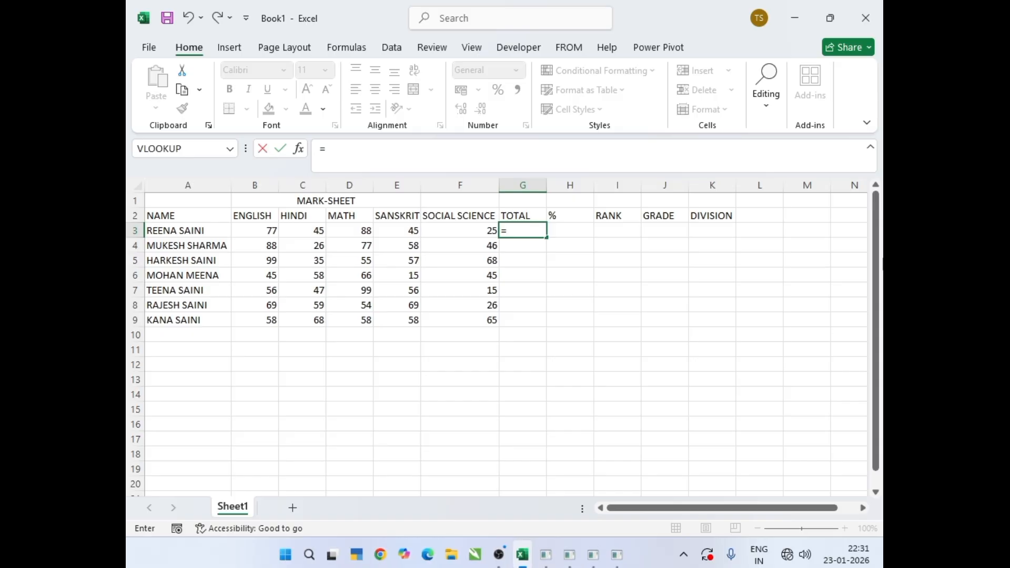
pyautogui.write('SU')
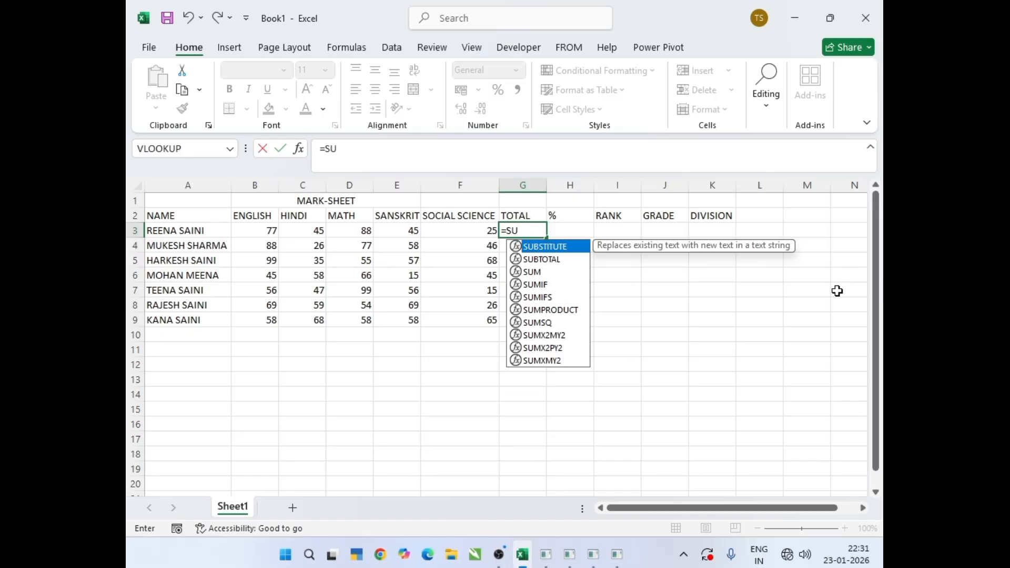
pyautogui.doubleClick(536, 272)
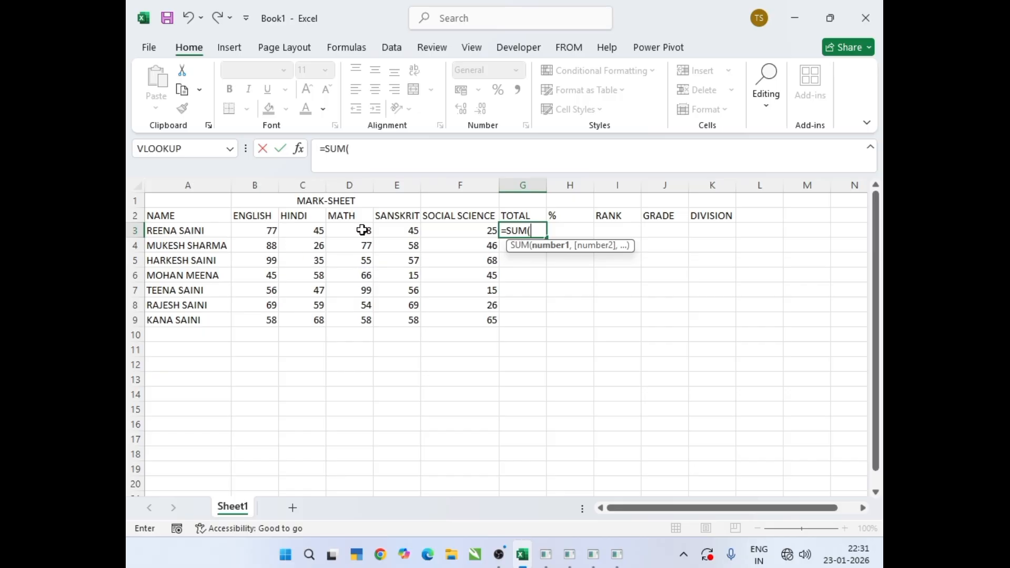
pyautogui.write('B')
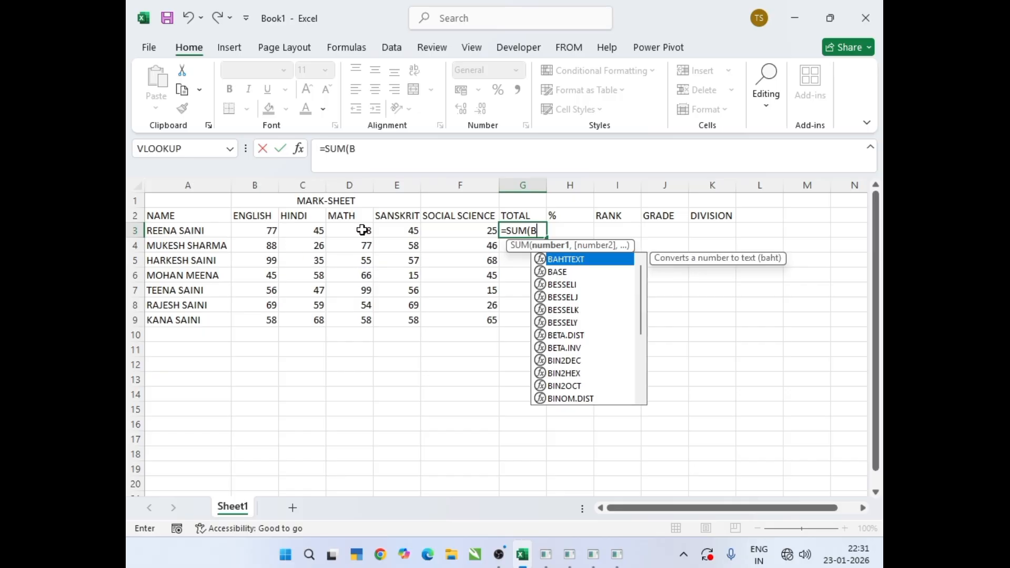
pyautogui.write('3:')
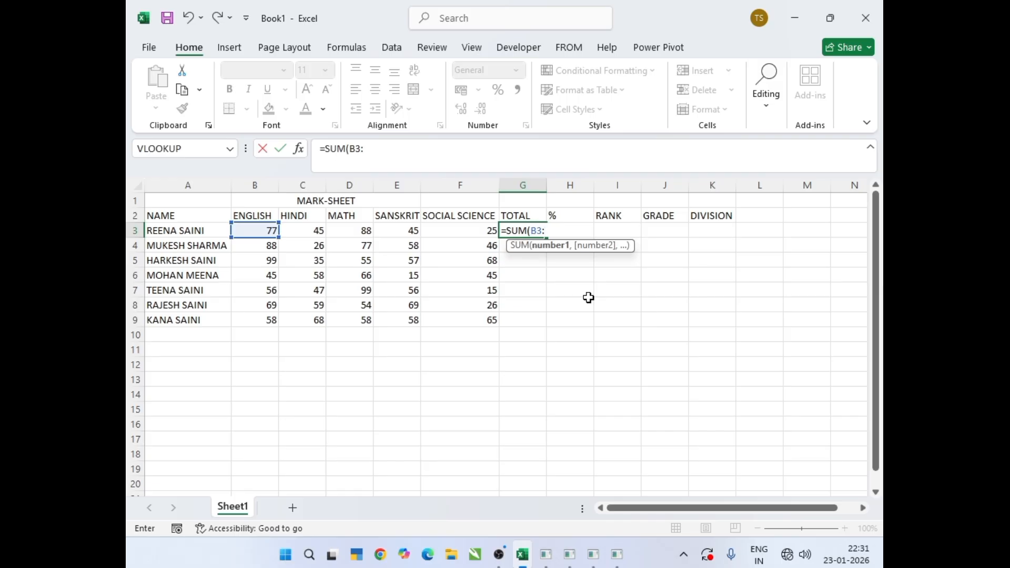
pyautogui.write('F3')
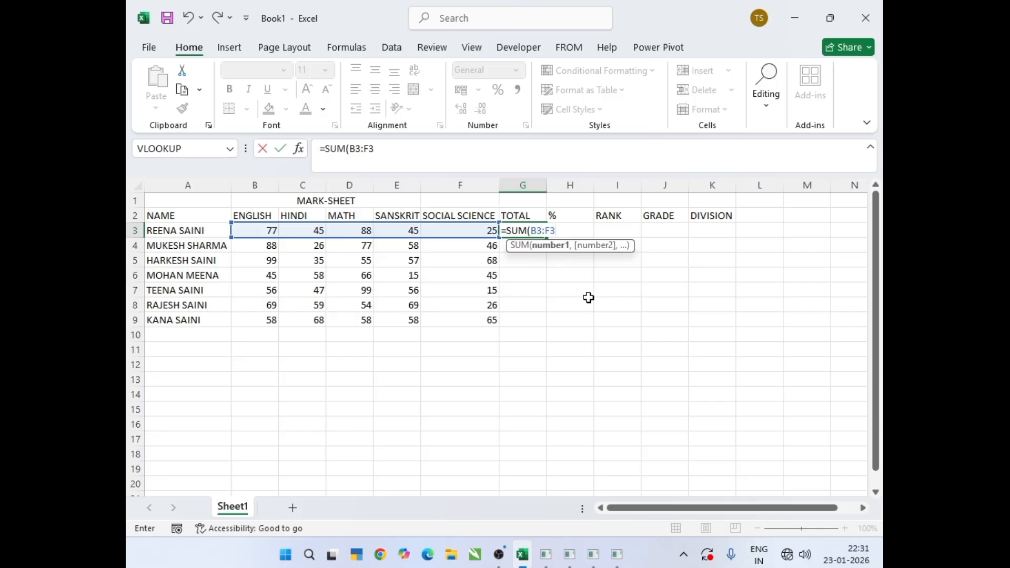
pyautogui.write(')')
pyautogui.press('Return')
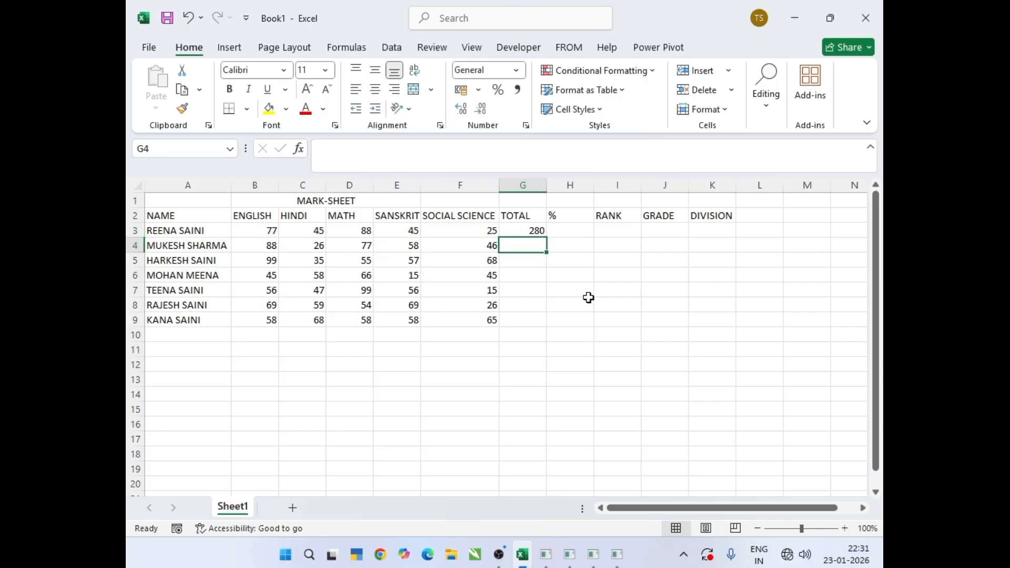
# Fill the total formula from G3 down to G9 and clear the cells G3:G9
pyautogui.click(540, 230)
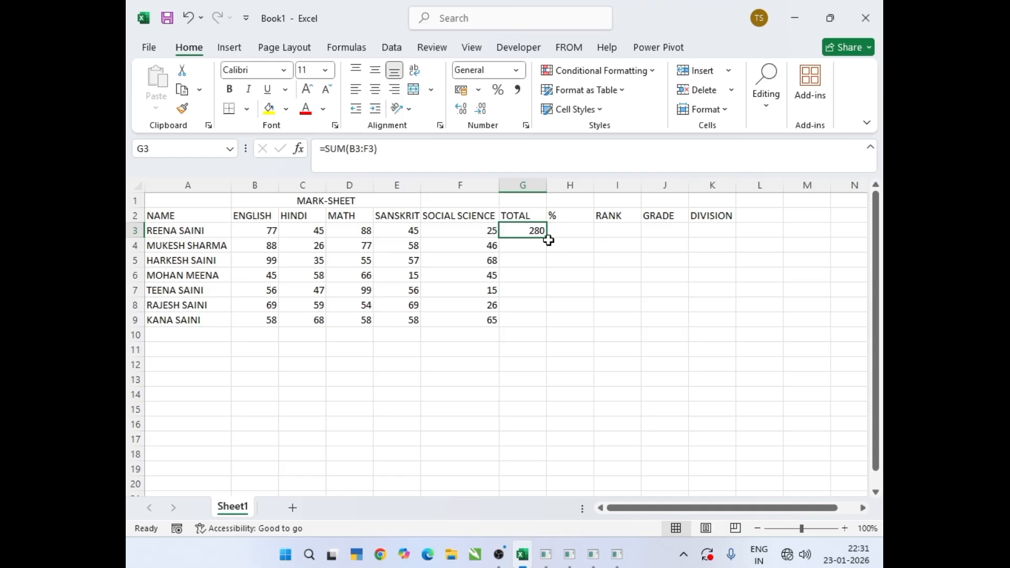
pyautogui.moveTo(546, 238); pyautogui.dragTo(543, 329)
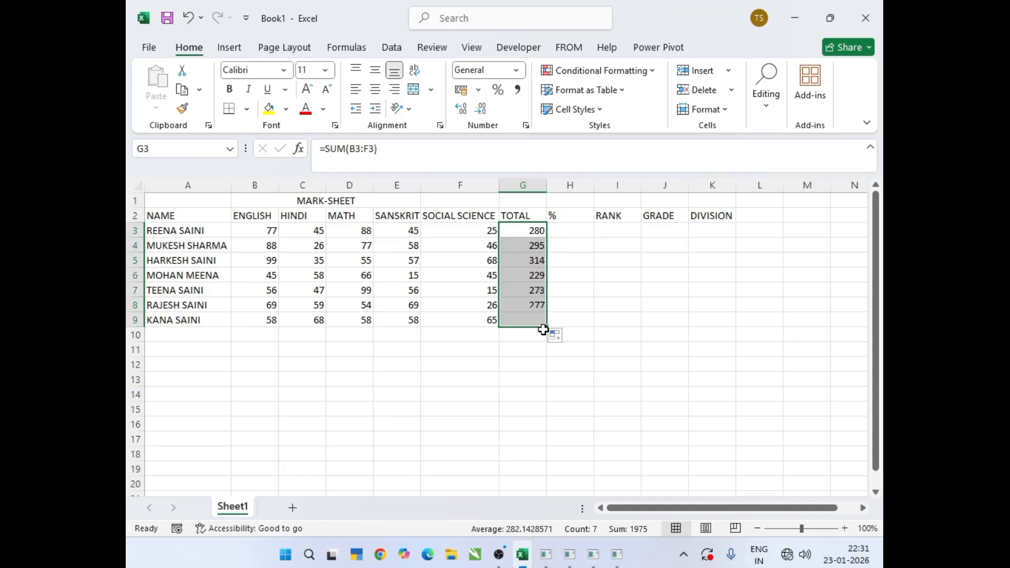
pyautogui.press('Delete')
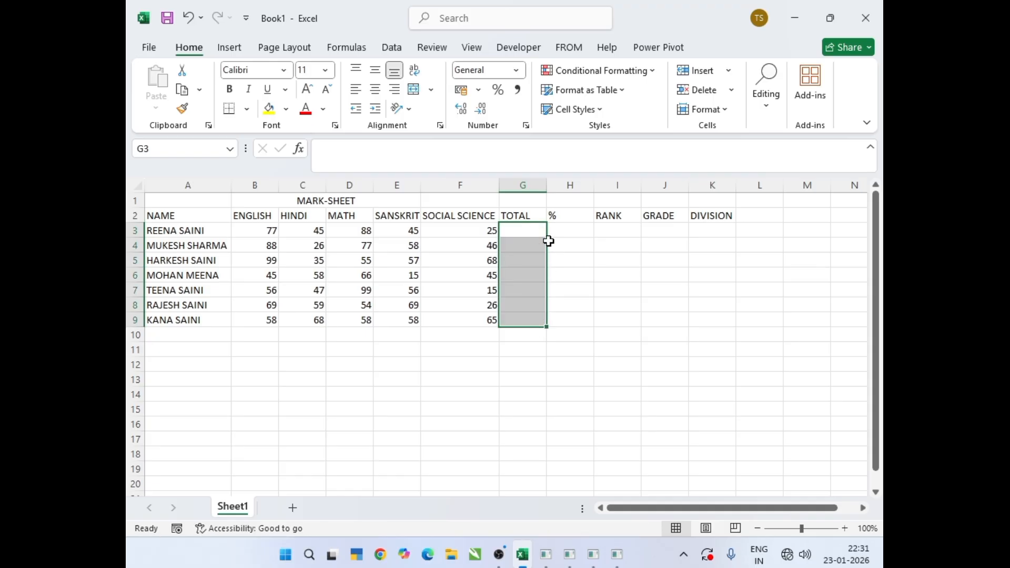
# Total the marks B3:F3 in cell G3 with AutoSum
pyautogui.click(535, 234)
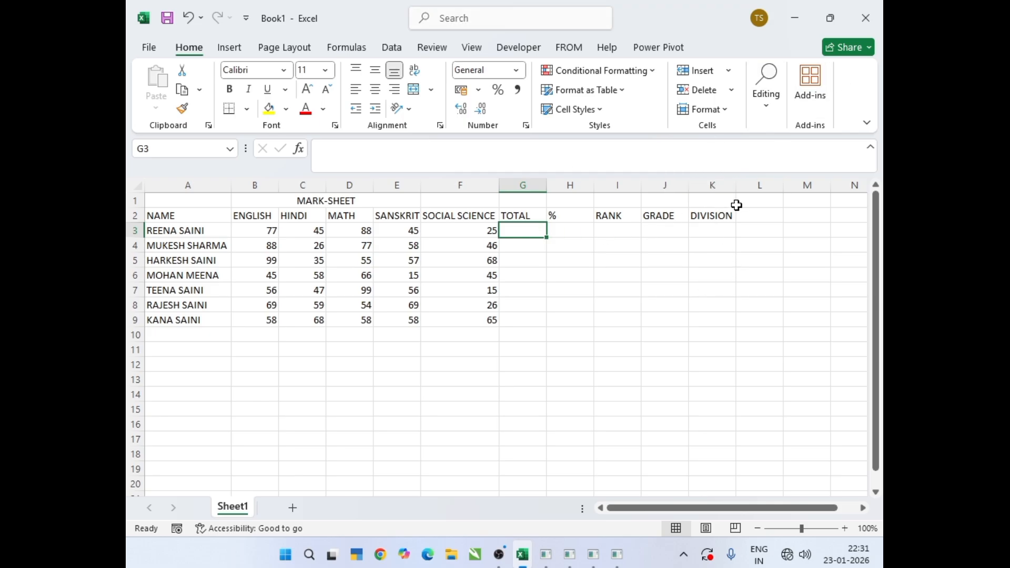
pyautogui.click(773, 103)
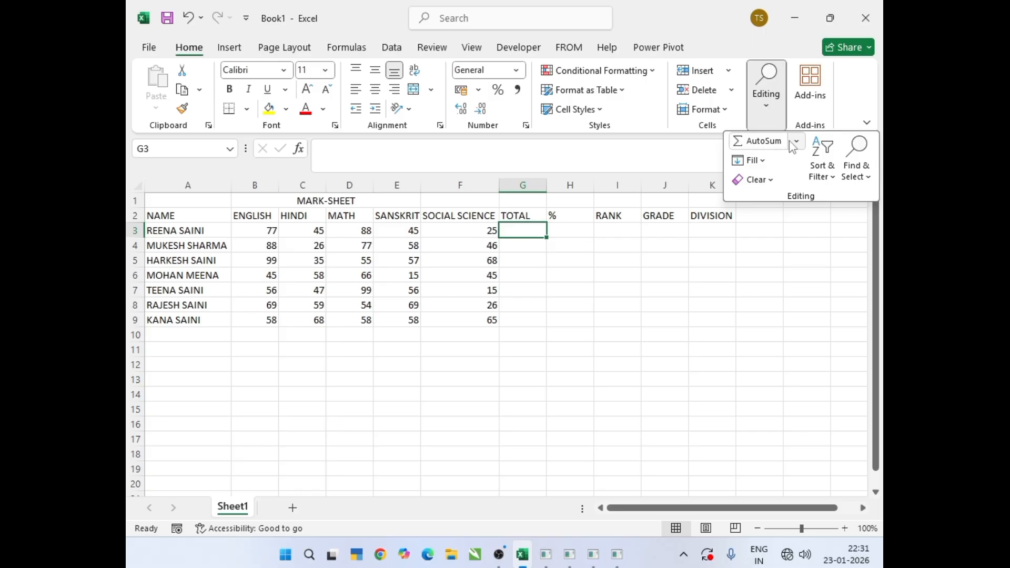
pyautogui.click(795, 141)
pyautogui.click(786, 161)
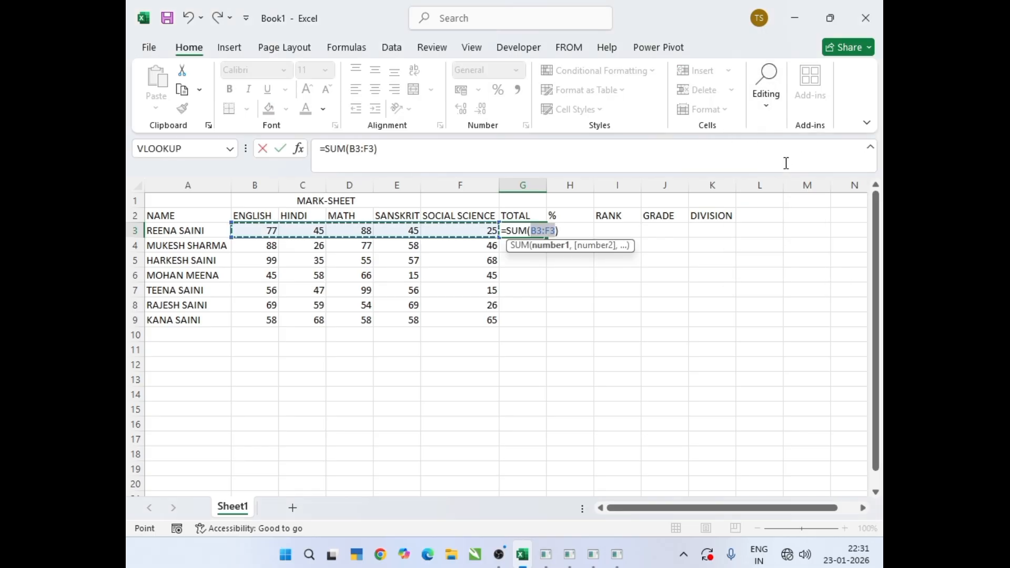
pyautogui.press('Return')
# Copy the AutoSum formula down to G9 and empty the TOTAL cells G3:G9 again
pyautogui.click(533, 225)
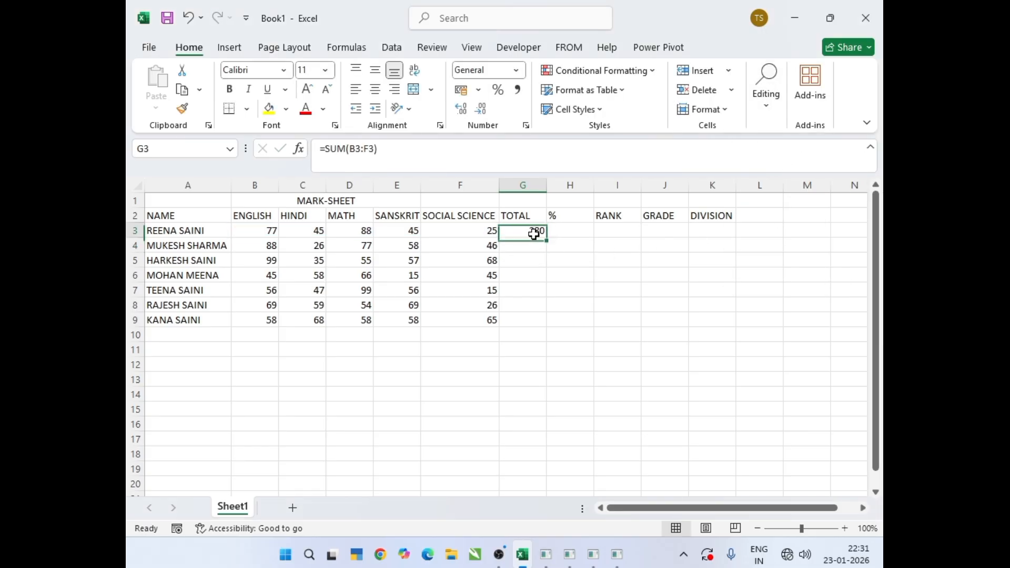
pyautogui.moveTo(546, 237); pyautogui.dragTo(552, 322)
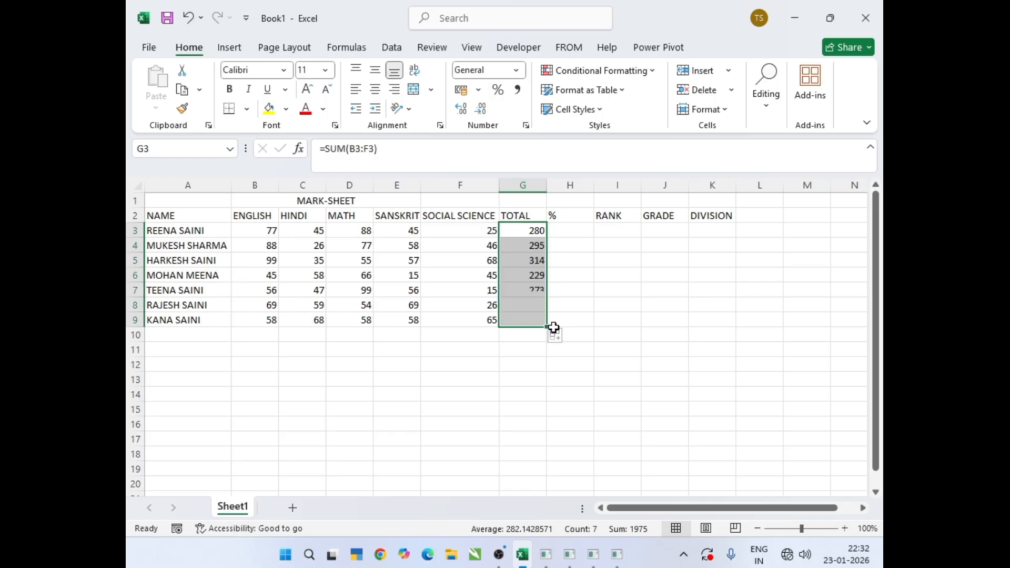
pyautogui.press('Delete')
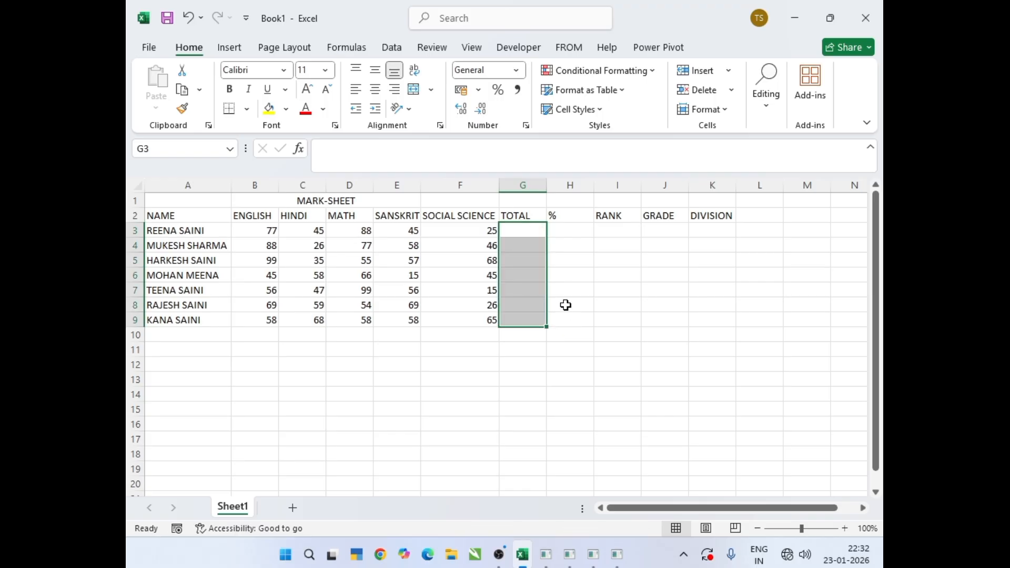
# Sum the range B3:F3 in cell G3 with the SUM function and fill the formula down to G9
pyautogui.click(520, 227)
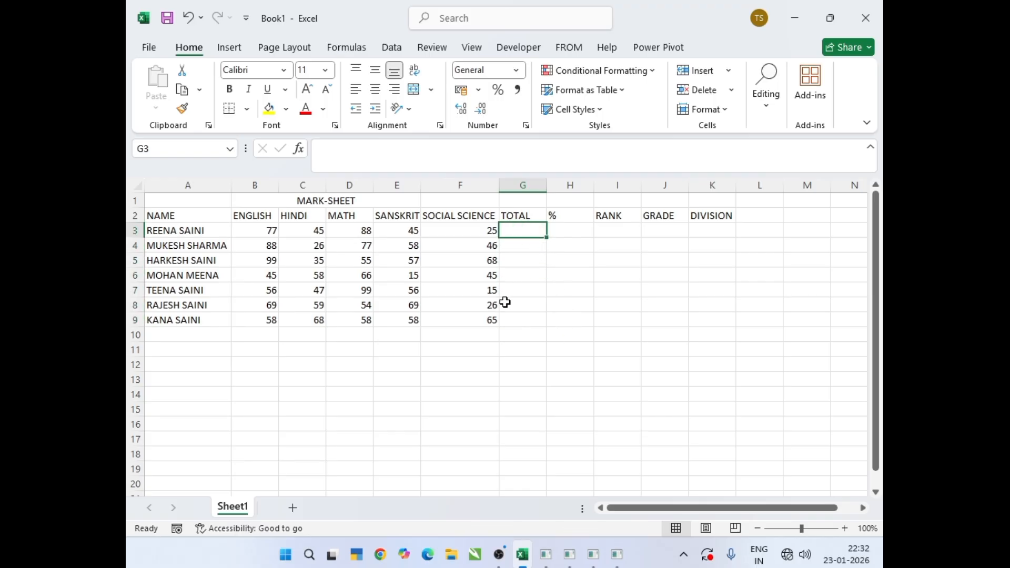
pyautogui.write('=SU')
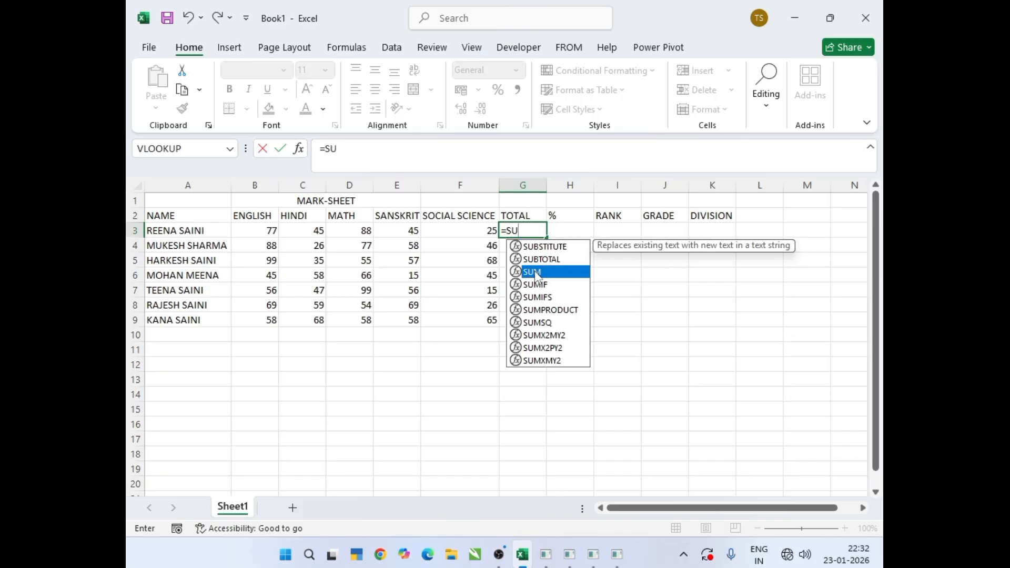
pyautogui.doubleClick(534, 271)
pyautogui.click(269, 231)
pyautogui.moveTo(269, 231); pyautogui.dragTo(451, 228)
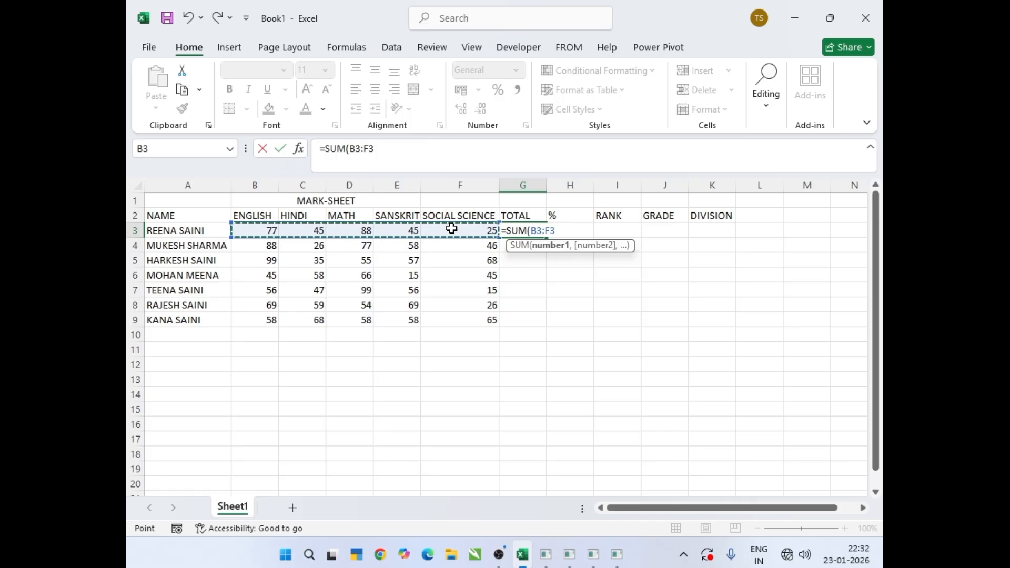
pyautogui.press('Return')
pyautogui.click(529, 232)
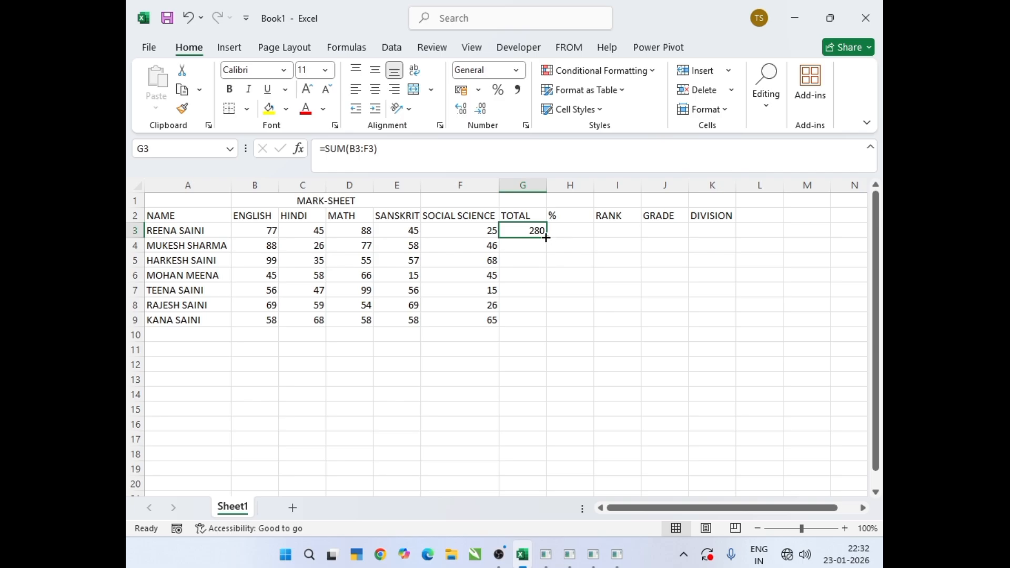
pyautogui.doubleClick(545, 238)
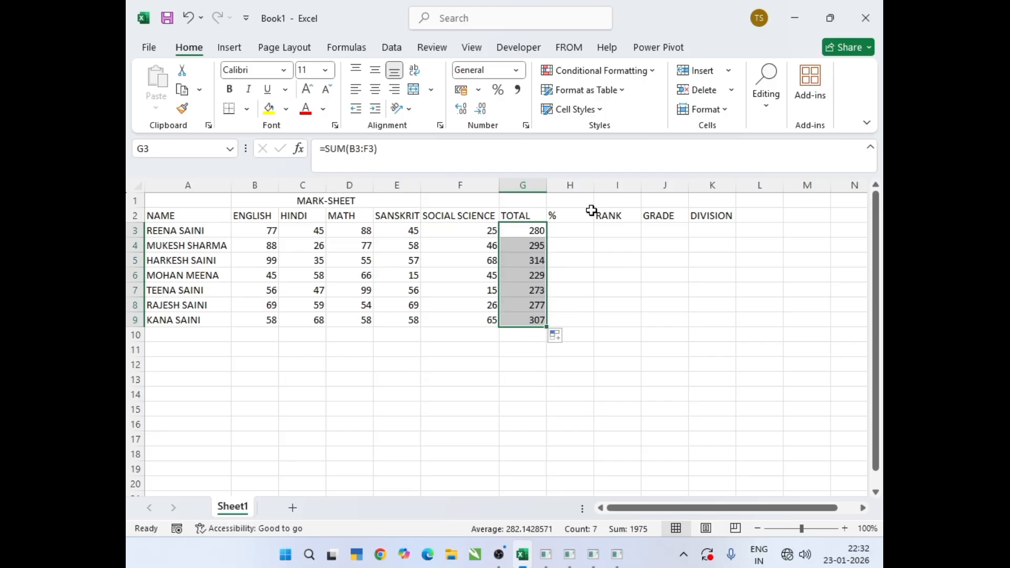
pyautogui.click(577, 231)
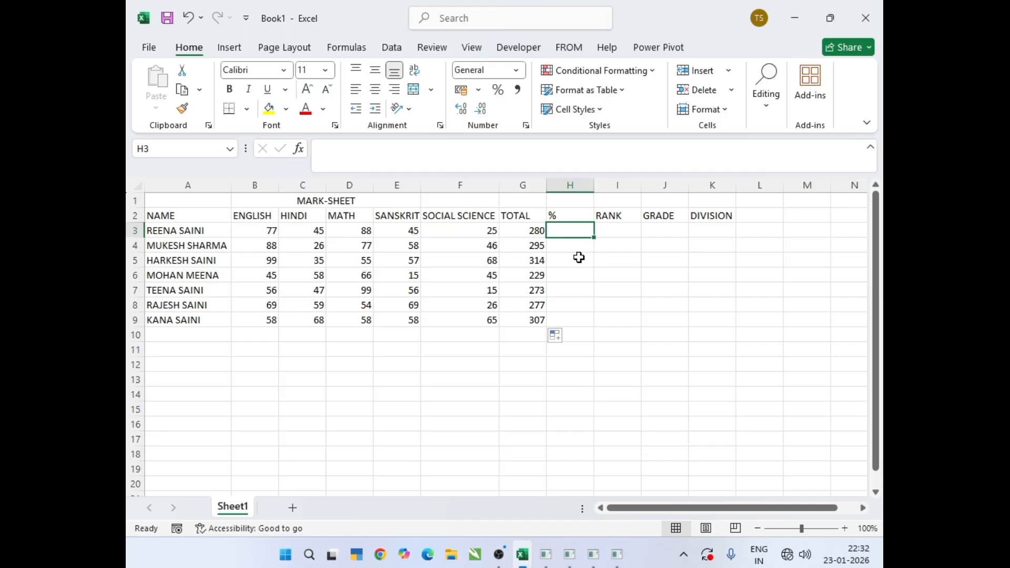
pyautogui.write('=')
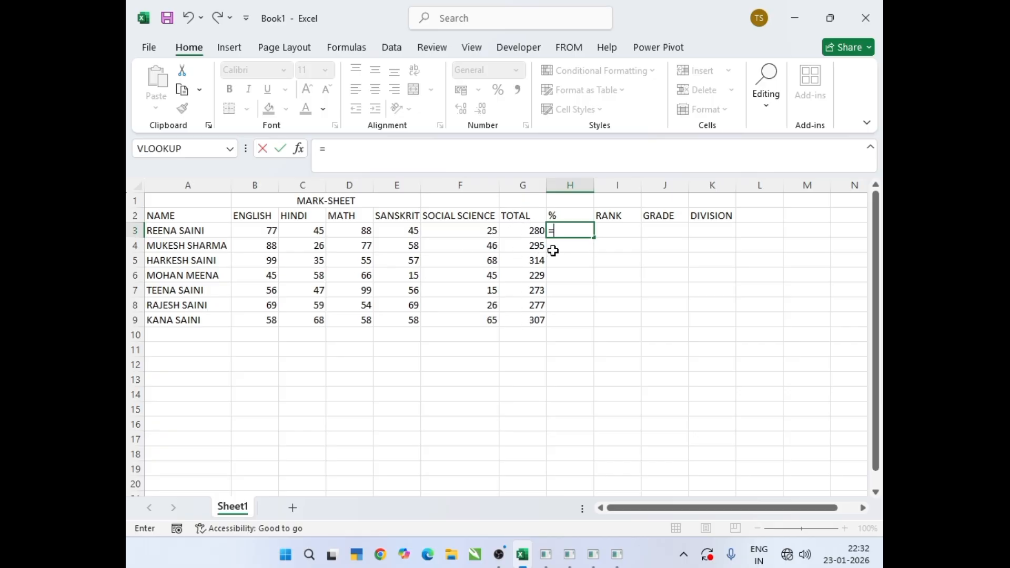
pyautogui.write('G')
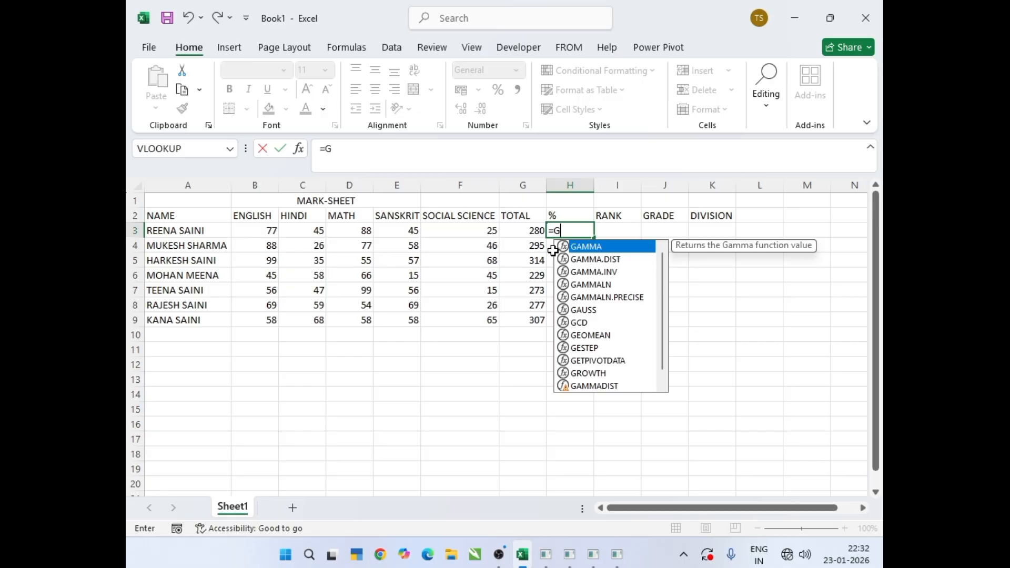
pyautogui.write('3')
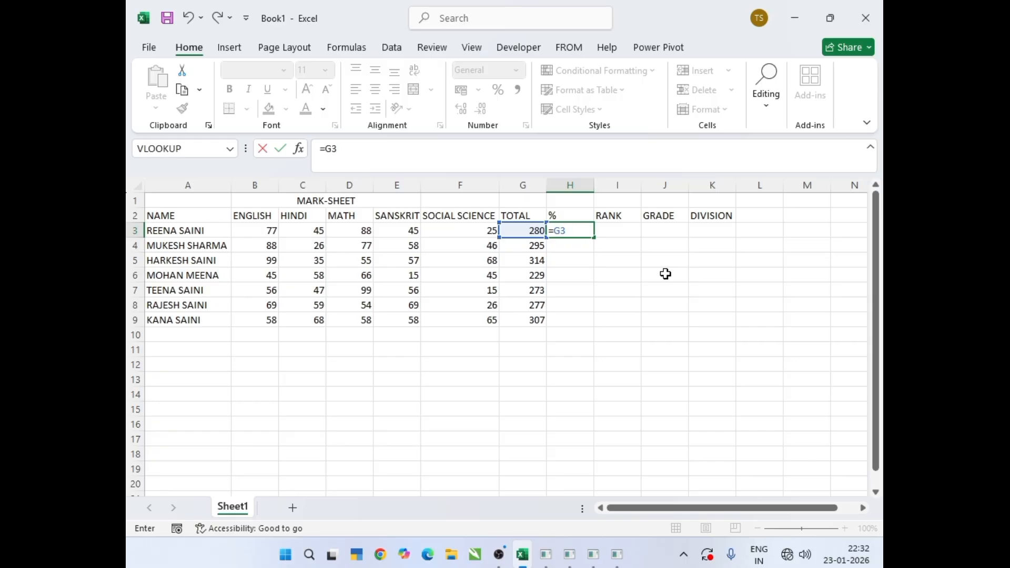
pyautogui.write('/')
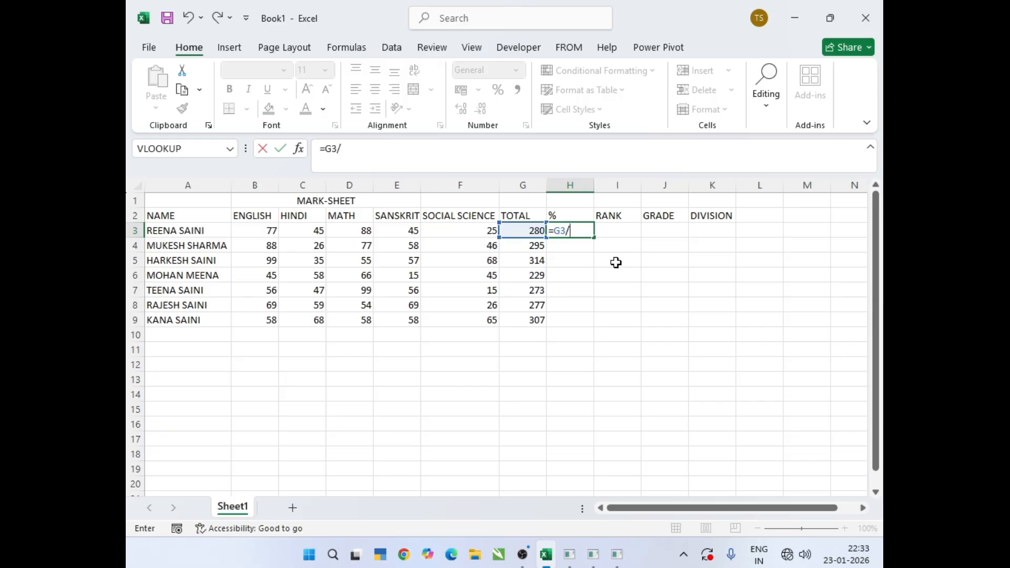
pyautogui.press('BackSpace')
pyautogui.press('Escape')
pyautogui.press('Down')
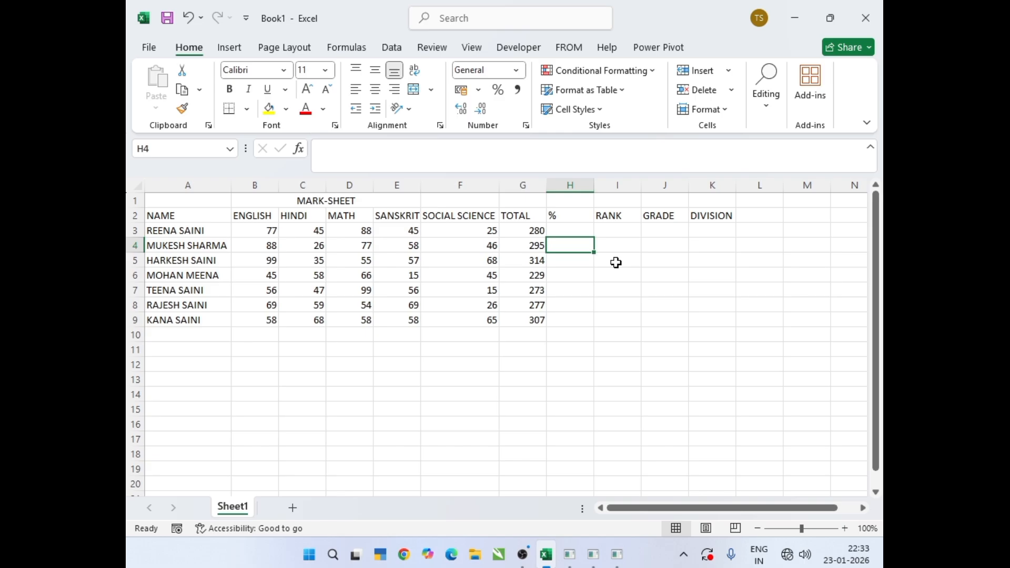
# Insert a blank column between the MATH and SANSKRIT columns
pyautogui.click(388, 177)
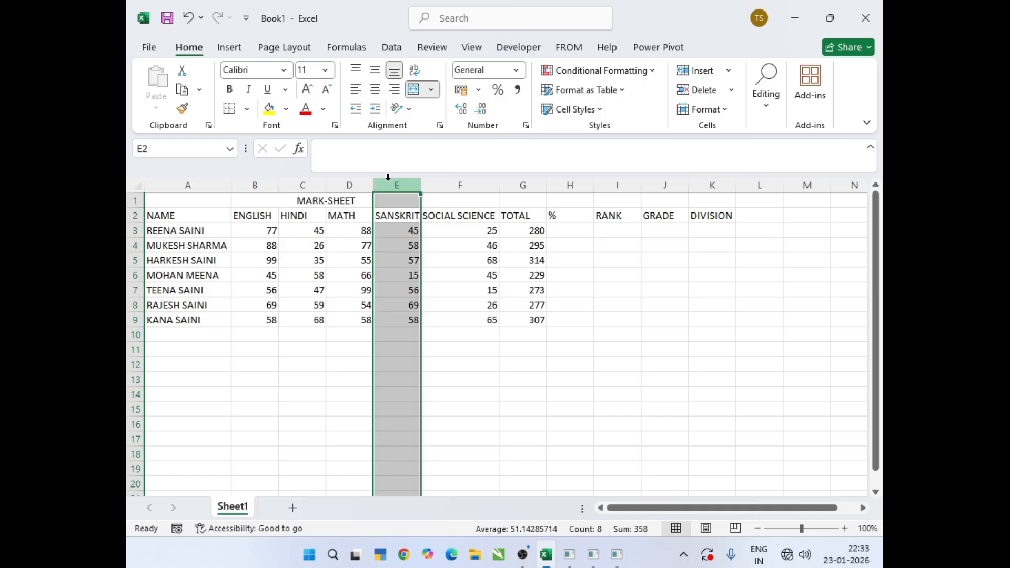
pyautogui.hotkey('ctrl', 'shift', '+')
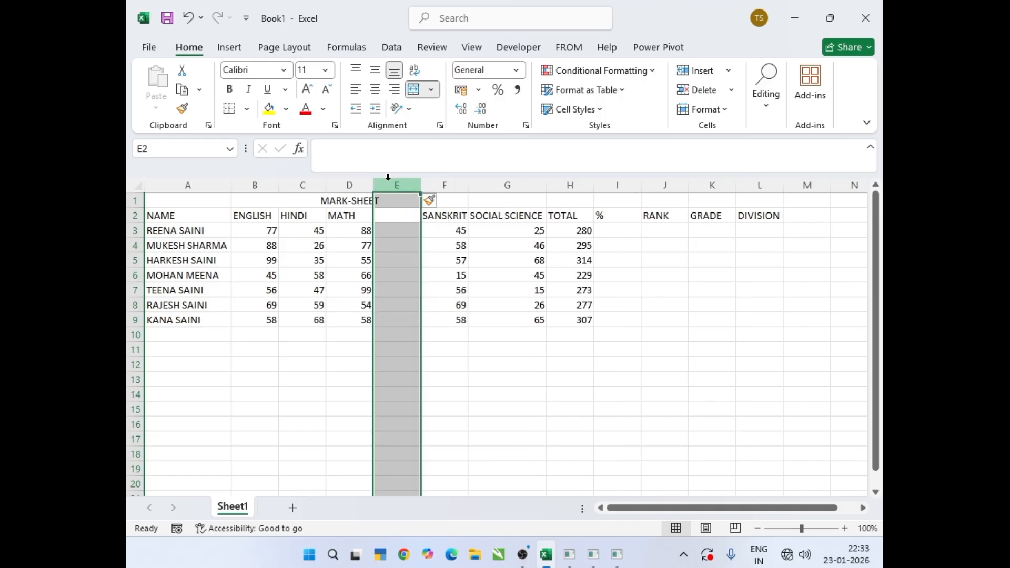
# Enter the heading SCIENCE in cell E2 of the blank column between MATH and SANSKRIT
pyautogui.click(399, 210)
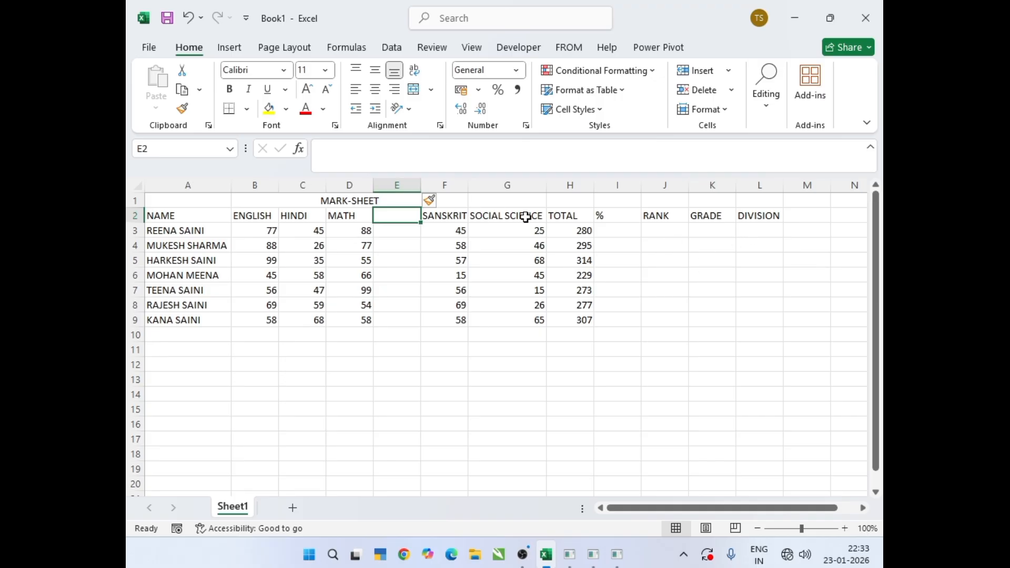
pyautogui.click(500, 216)
pyautogui.click(442, 218)
pyautogui.write('SCI')
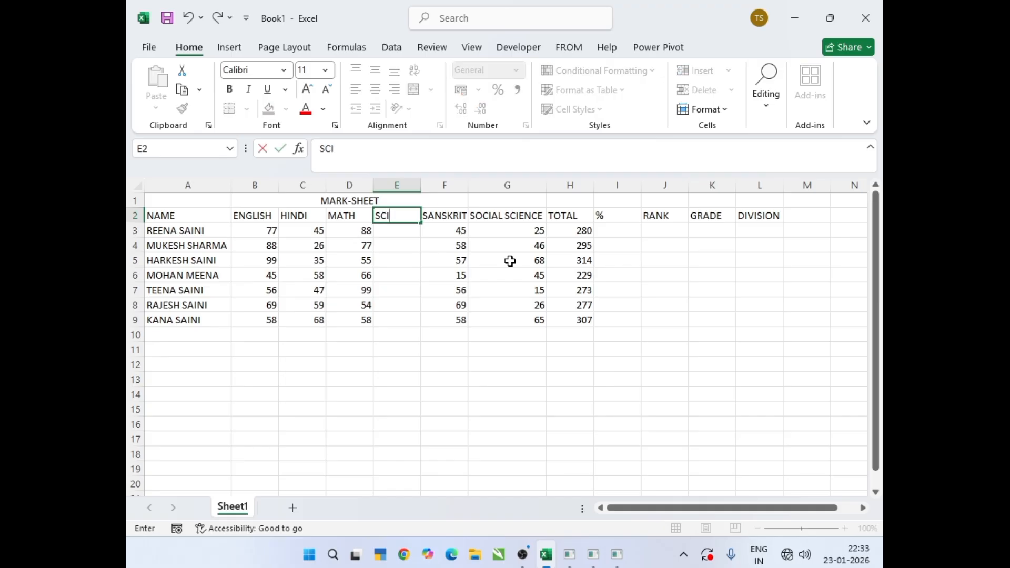
pyautogui.write('ENCE')
pyautogui.press('Return')
# Enter the SCIENCE marks 45, 59, 68, 57, 26, 24 and 56 in cells E3 to E9
pyautogui.write('45')
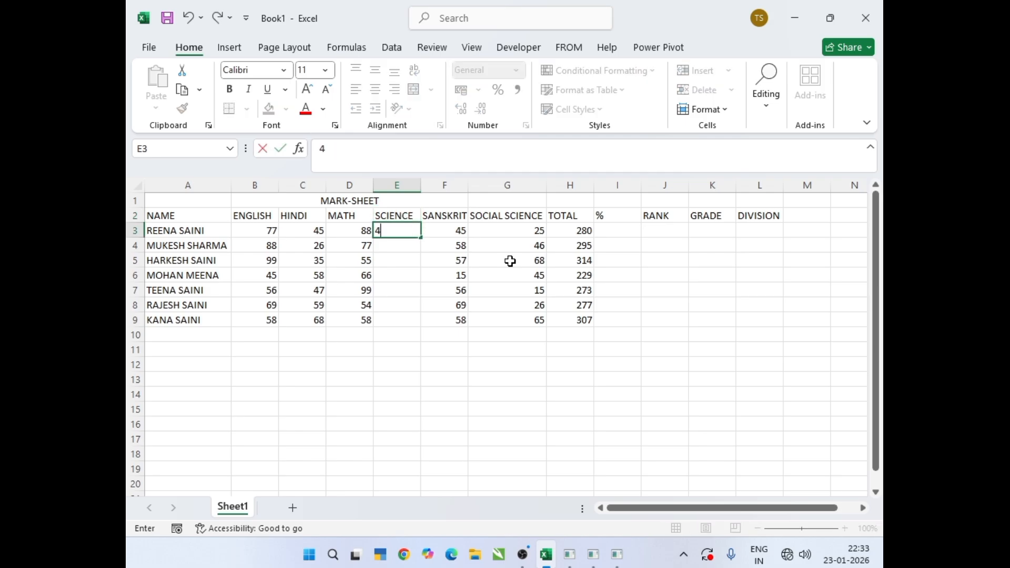
pyautogui.press('Return')
pyautogui.write('59')
pyautogui.press('Return')
pyautogui.write('68')
pyautogui.press('Return')
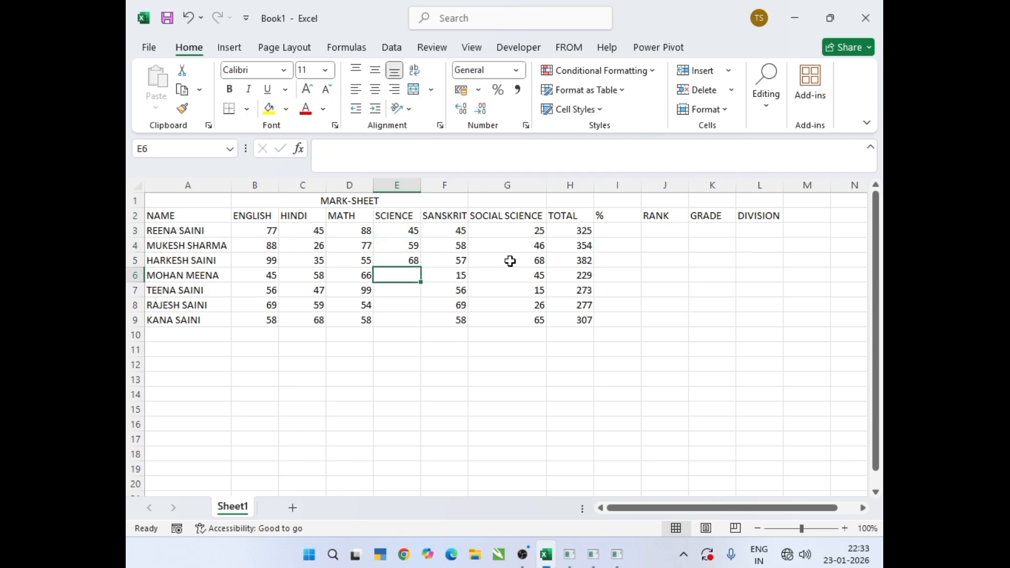
pyautogui.write('57')
pyautogui.press('Return')
pyautogui.write('26')
pyautogui.press('Return')
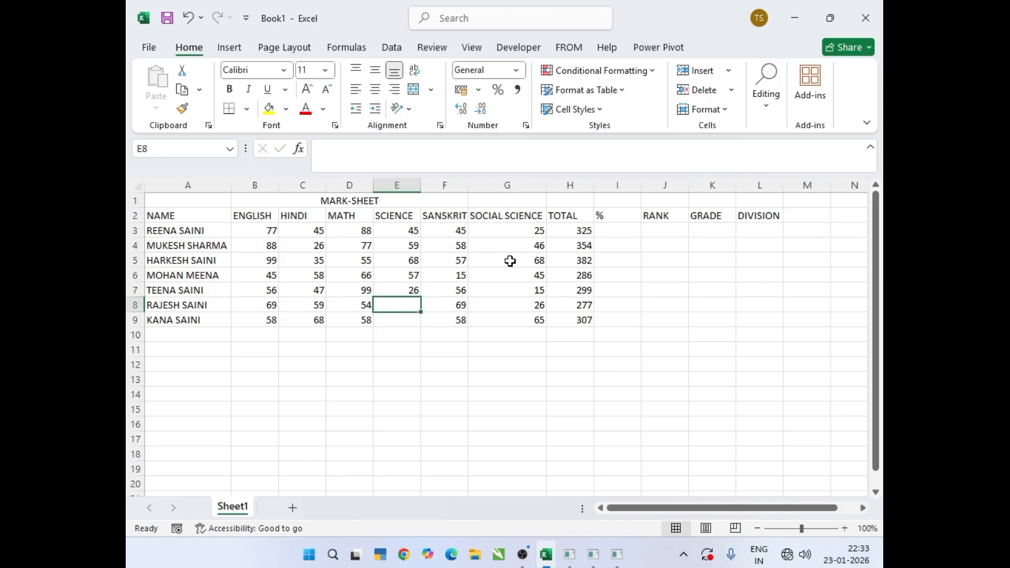
pyautogui.write('24')
pyautogui.press('Return')
pyautogui.write('56')
pyautogui.press('Return')
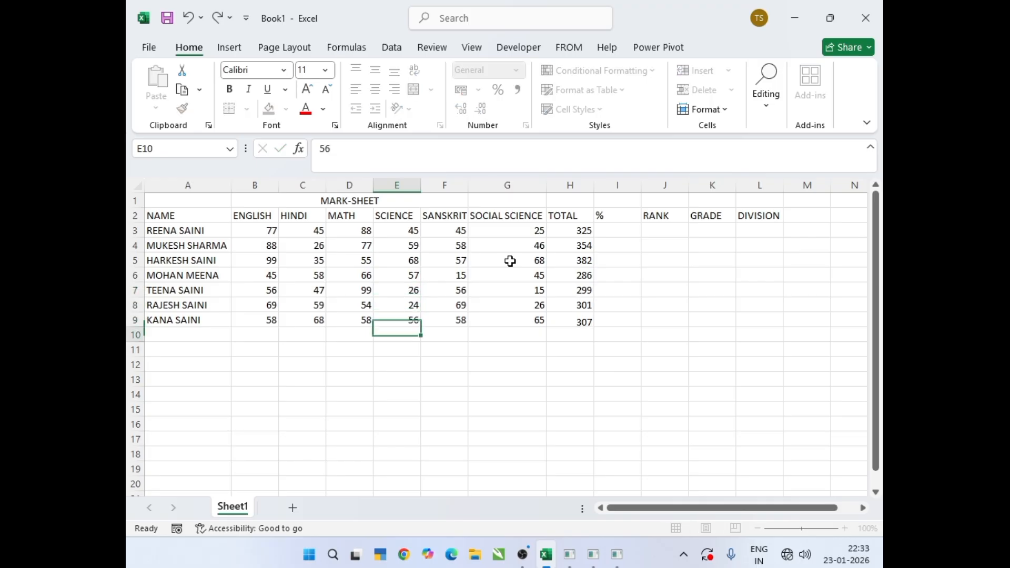
# Empty the TOTAL cells H3:H9 and total the marks B3:G3 in cell H3 with AutoSum
pyautogui.moveTo(556, 228); pyautogui.dragTo(569, 313)
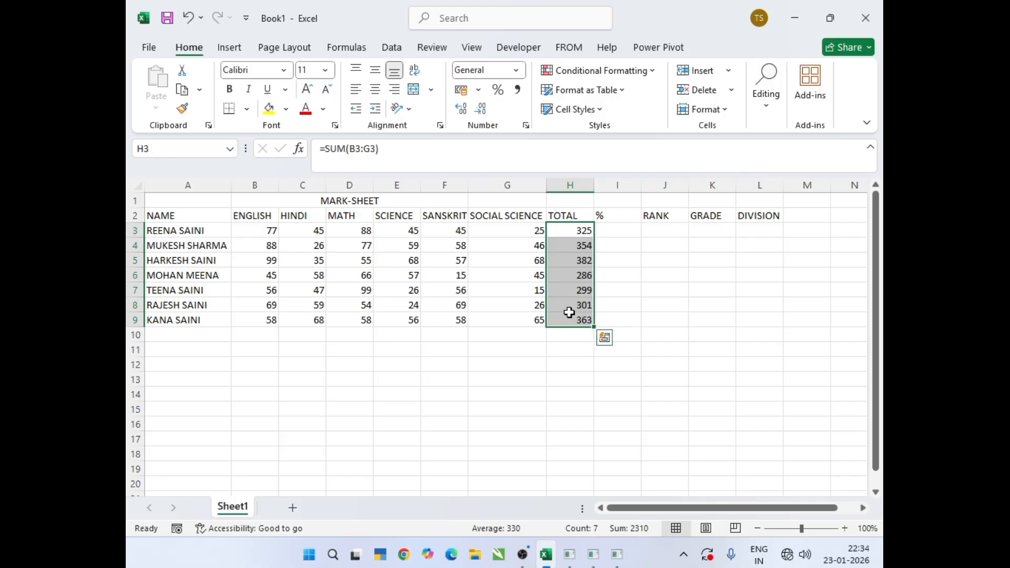
pyautogui.press('Delete')
pyautogui.click(570, 230)
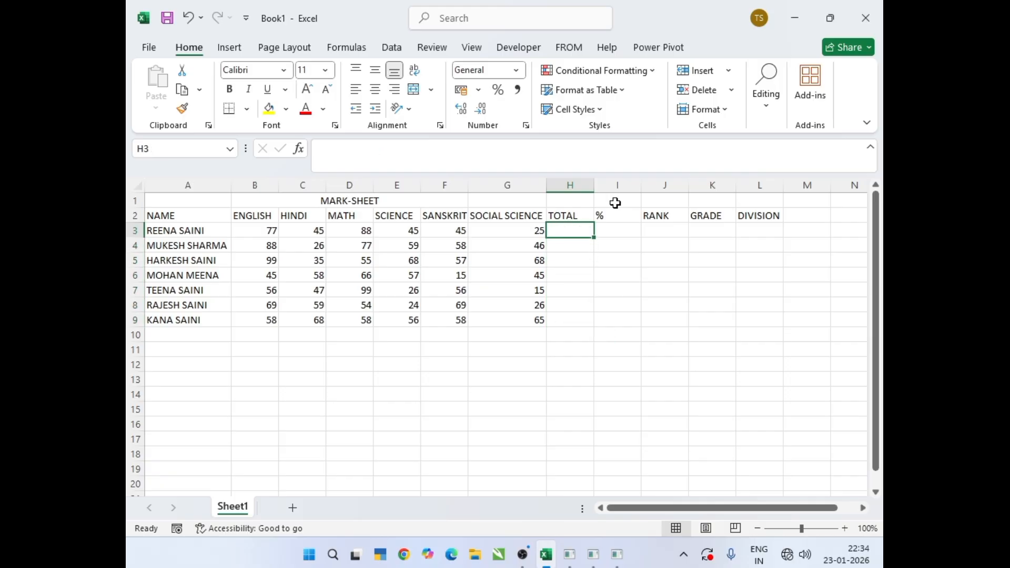
pyautogui.click(773, 104)
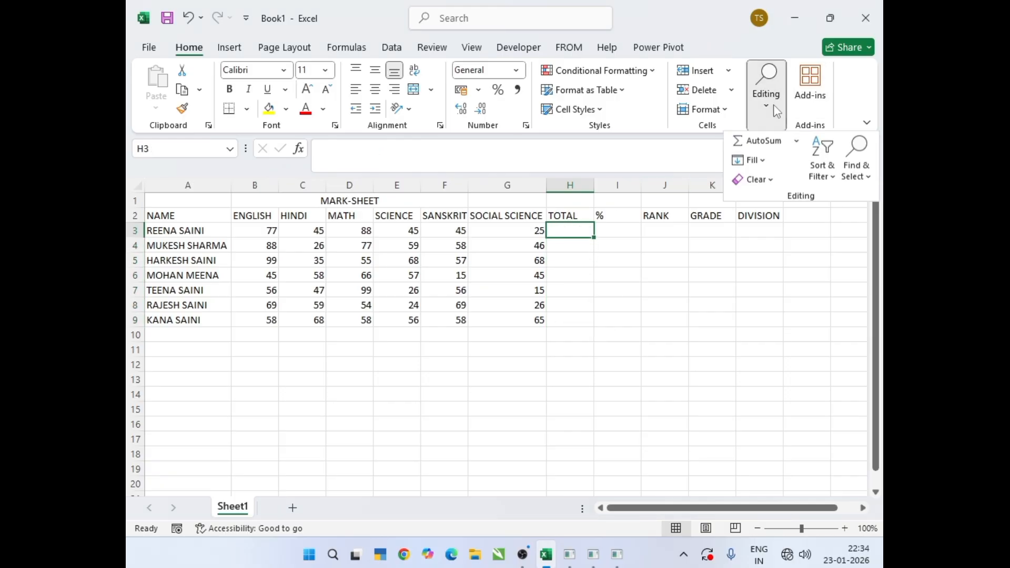
pyautogui.click(753, 140)
pyautogui.press('Return')
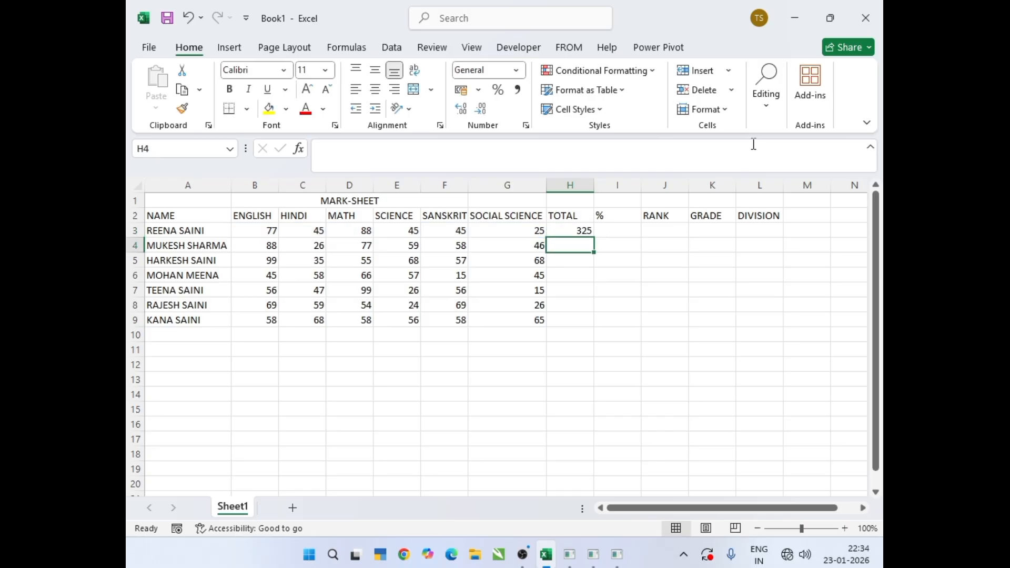
# Fill the TOTAL formula from cell H3 down to H9
pyautogui.click(585, 230)
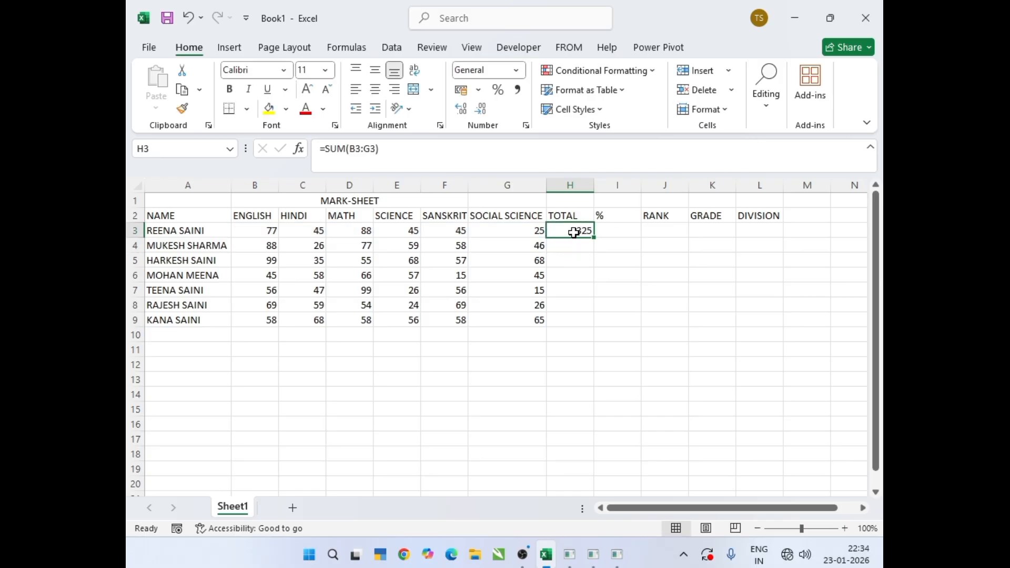
pyautogui.moveTo(580, 231); pyautogui.dragTo(574, 318)
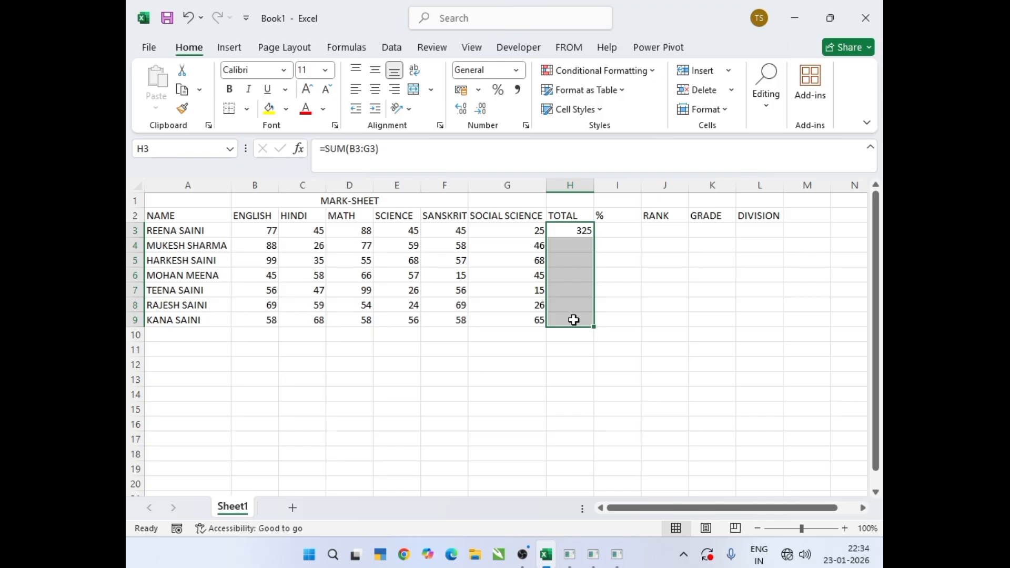
pyautogui.click(572, 231)
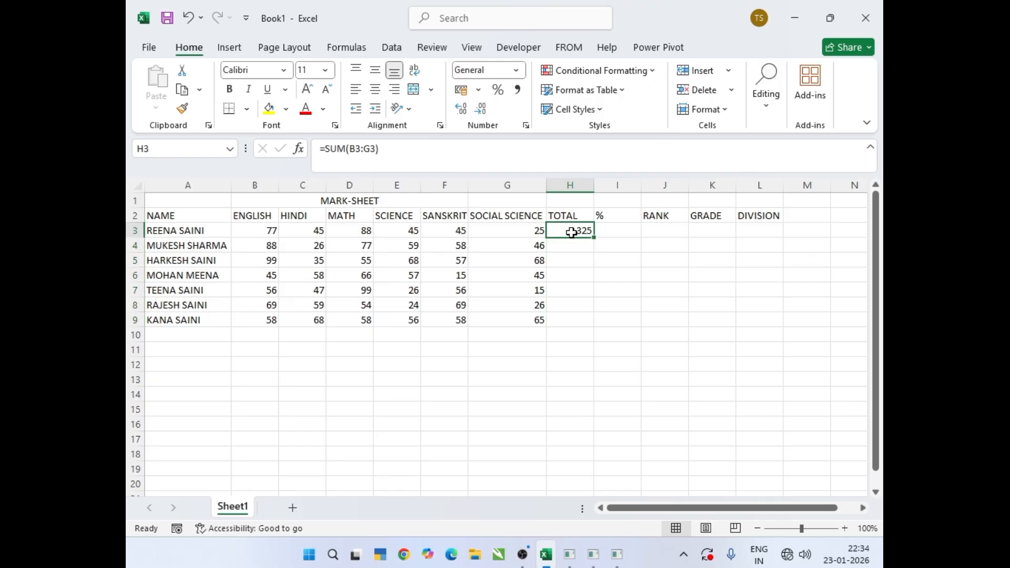
pyautogui.moveTo(571, 232); pyautogui.dragTo(575, 319)
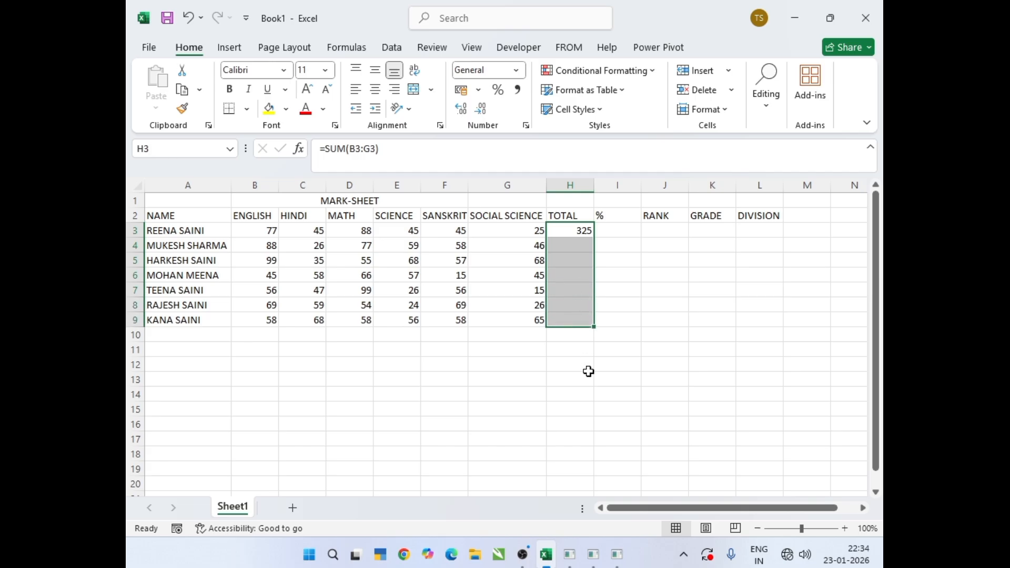
pyautogui.hotkey('ctrl', 'd')
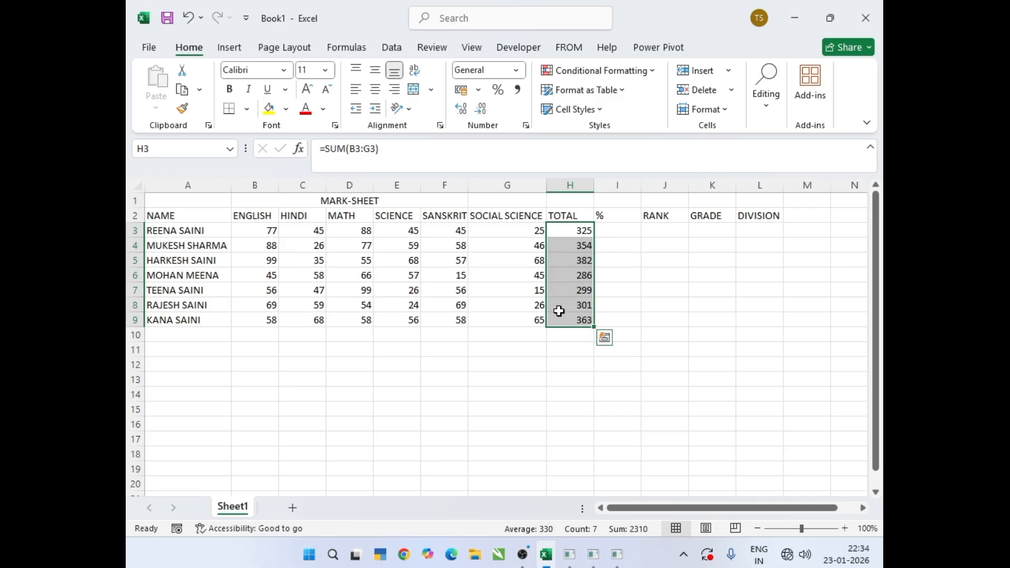
# Calculate the first student's percentage in cell I3 with the formula =H3/600*100
pyautogui.click(613, 229)
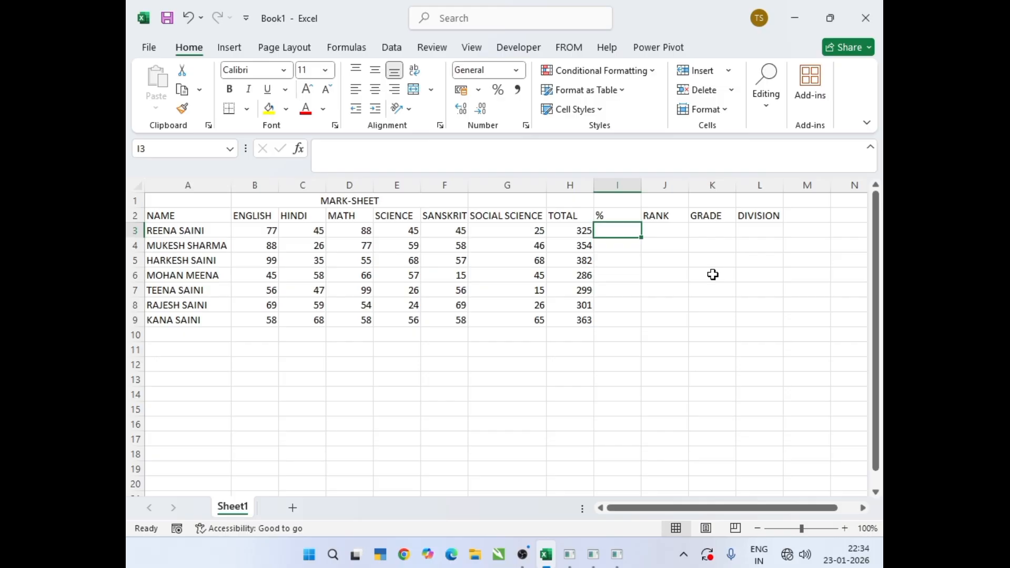
pyautogui.write('=')
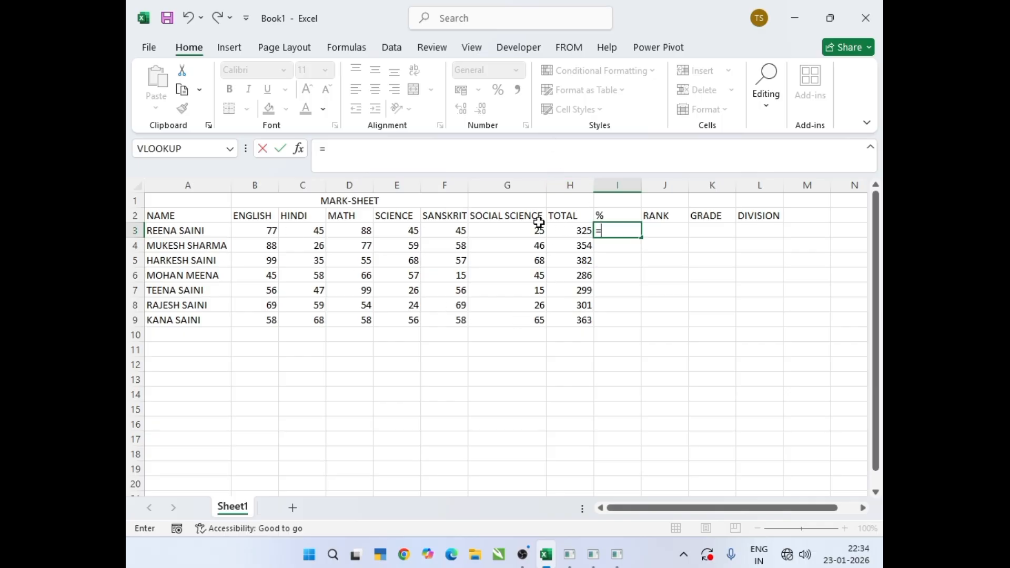
pyautogui.write('H')
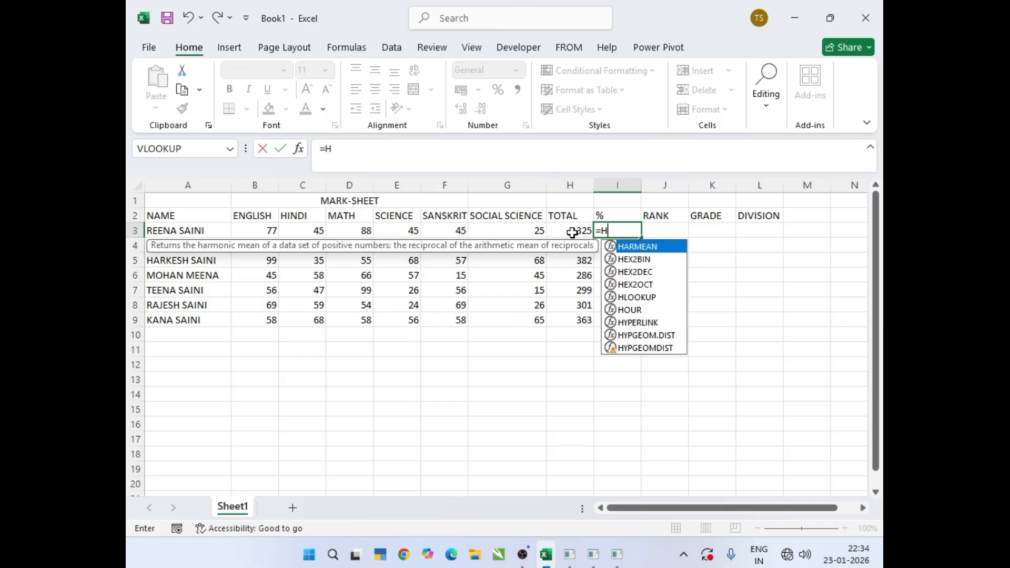
pyautogui.write('3/6')
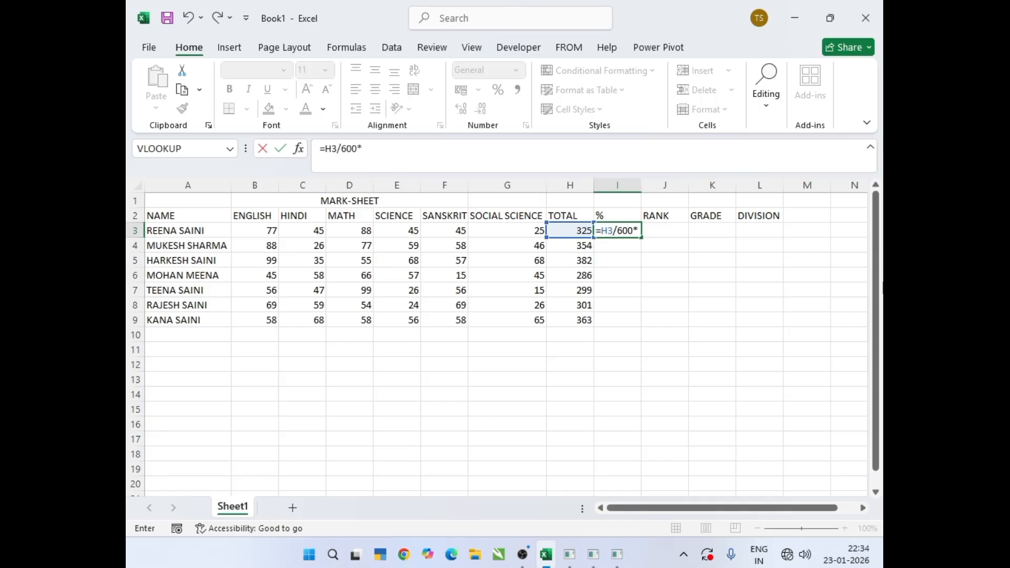
pyautogui.write('00')
pyautogui.press('Return')
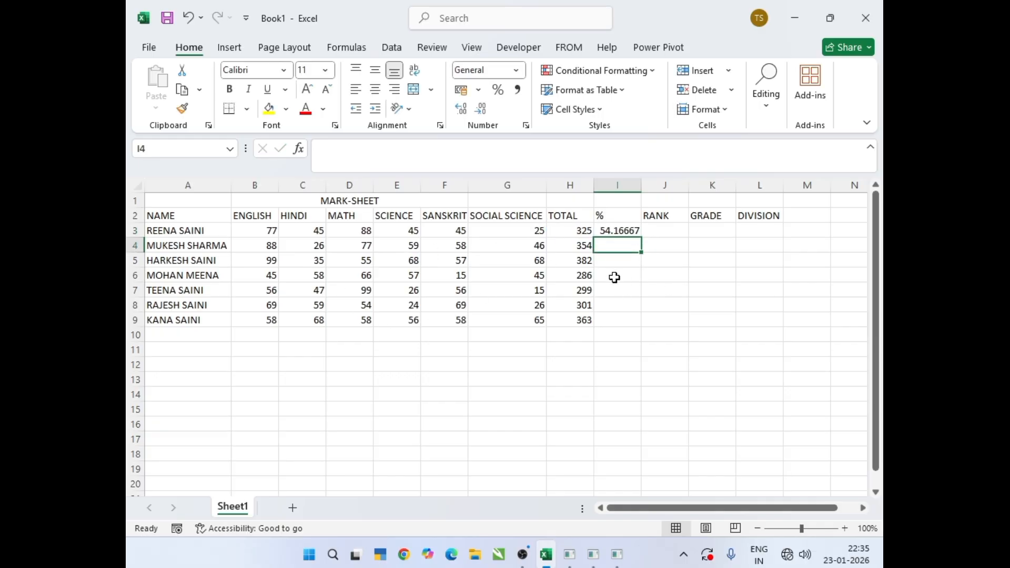
# Fill the percentage formula from cell I3 down to I9
pyautogui.click(631, 230)
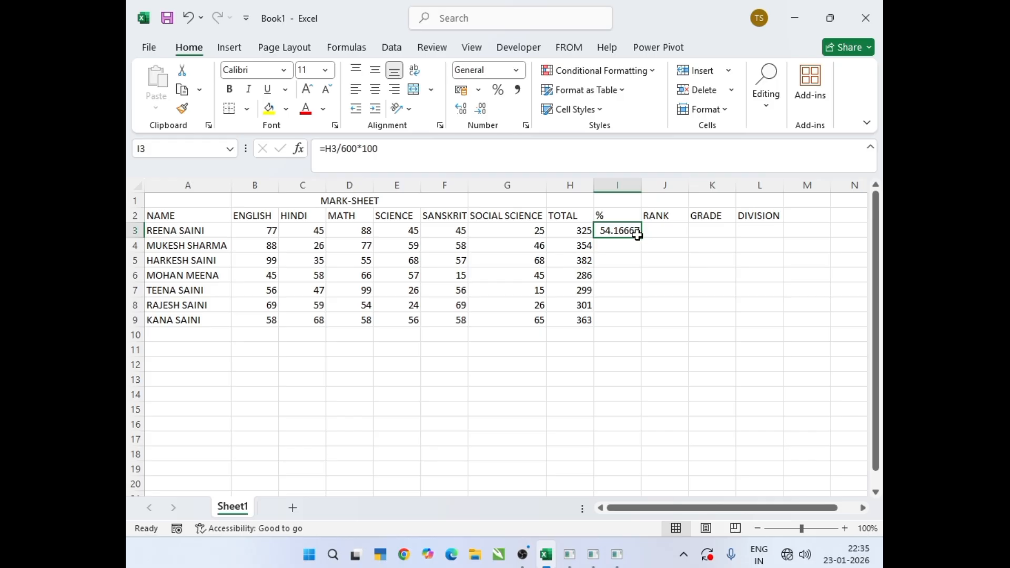
pyautogui.moveTo(624, 231); pyautogui.dragTo(621, 319)
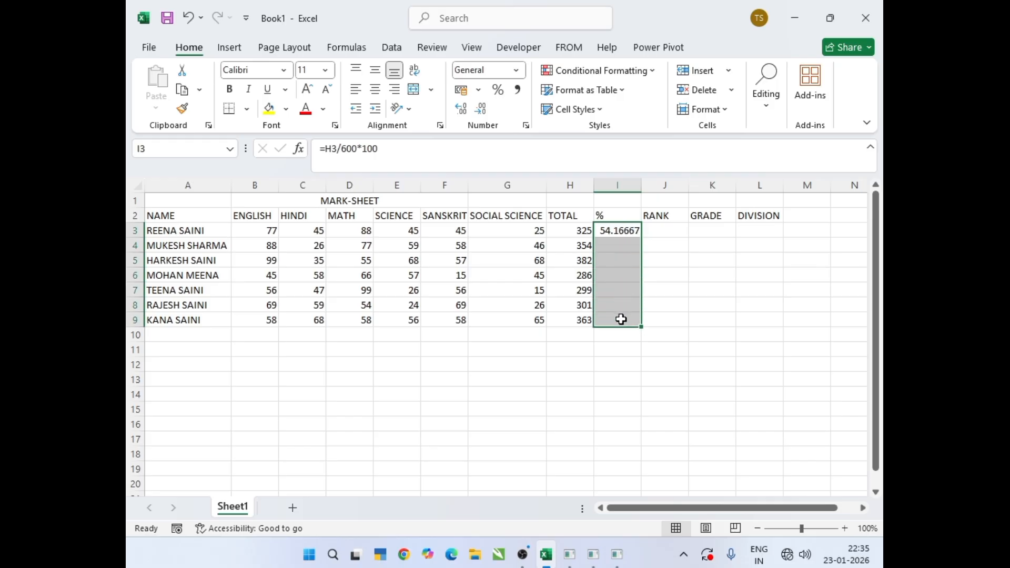
pyautogui.hotkey('ctrl', 'd')
pyautogui.hotkey('ctrl', 'q')
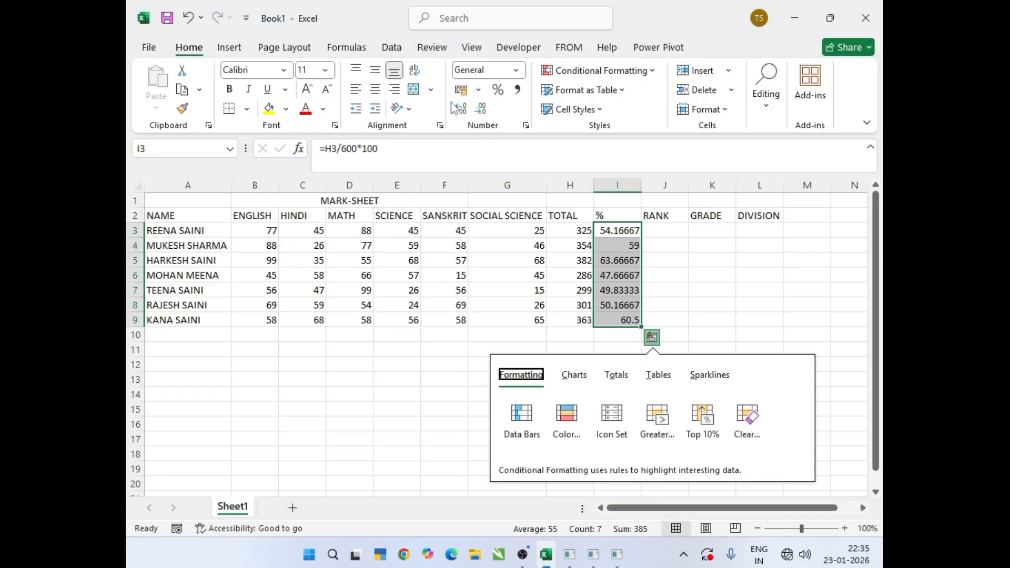
# Format the percentages in I3:I9 to show two decimal places
pyautogui.click(481, 109)
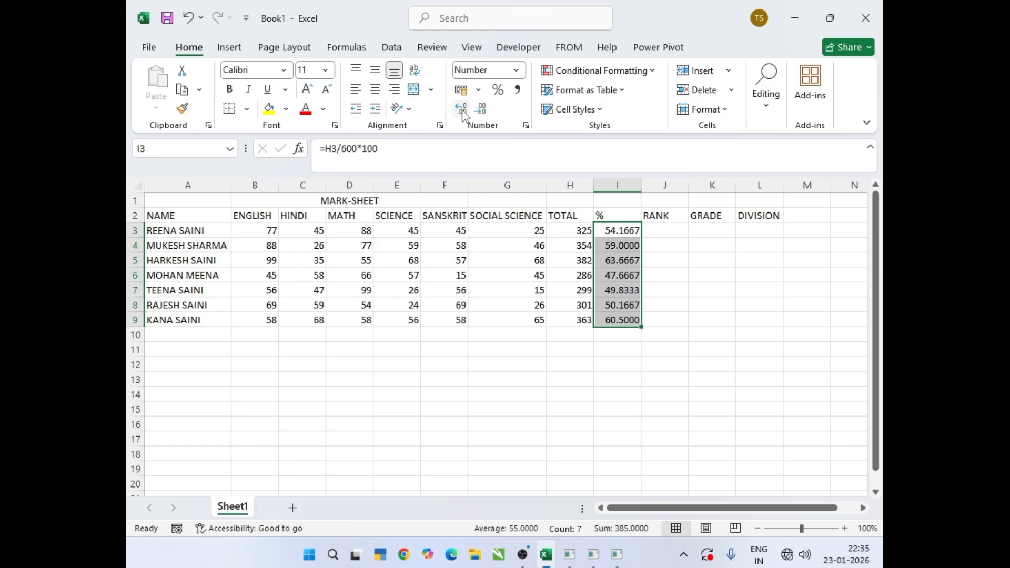
pyautogui.click(463, 114)
pyautogui.click(463, 115)
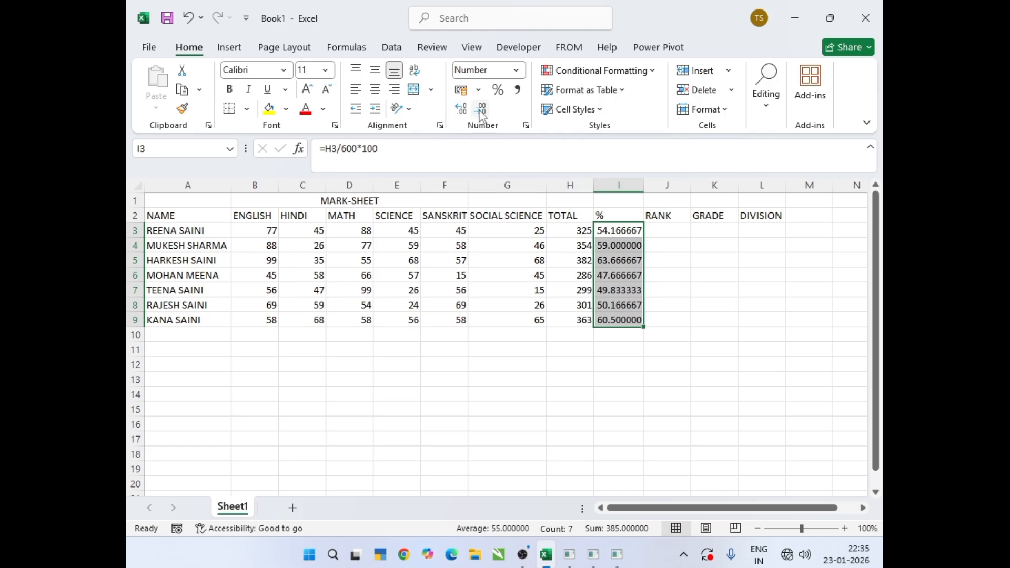
pyautogui.click(480, 111)
pyautogui.click(481, 112)
pyautogui.click(480, 111)
pyautogui.click(480, 111)
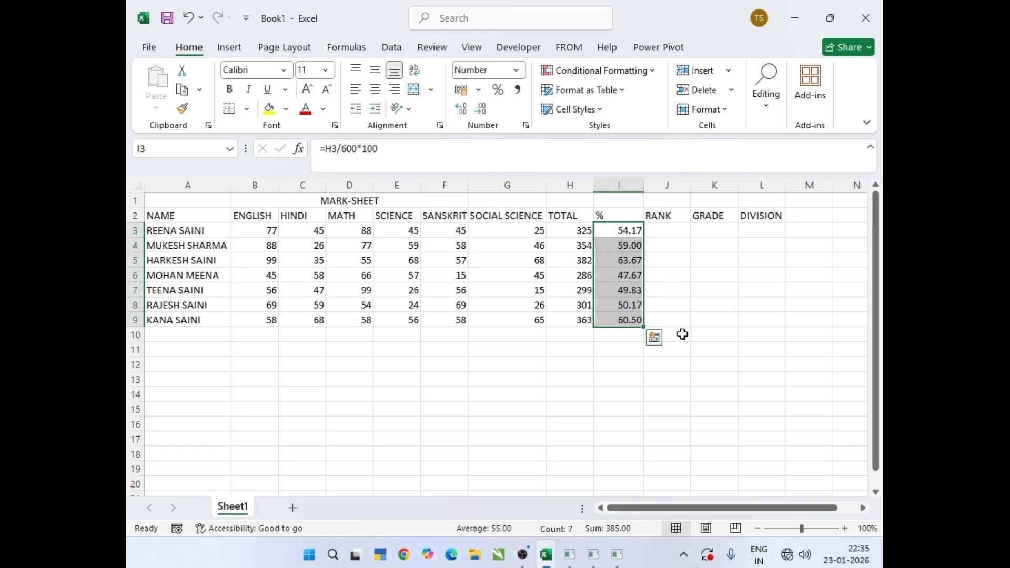
# Calculate the first student's rank in cell J3 with the formula =RANK(I3,$I$3:$I$9)
pyautogui.click(661, 230)
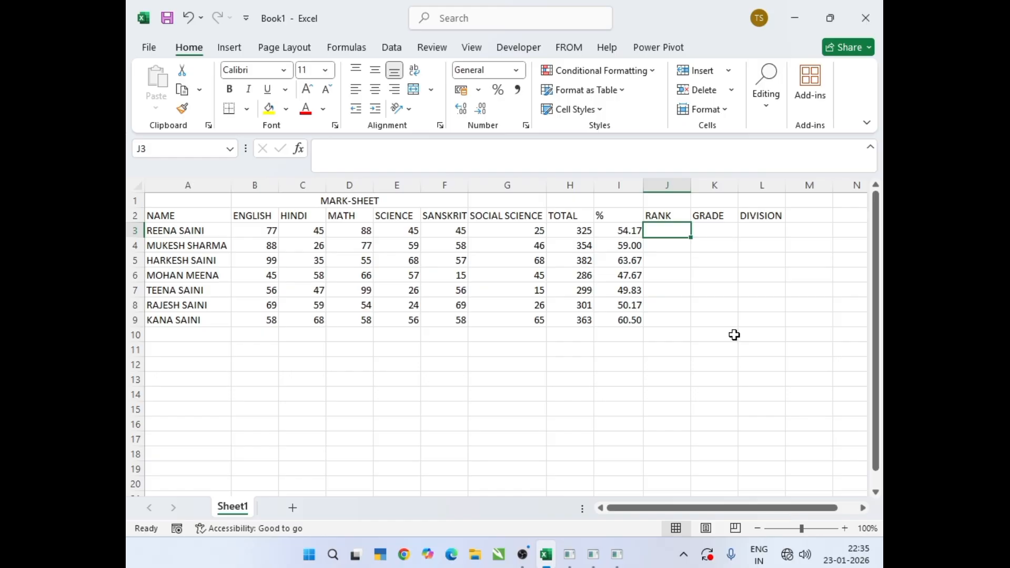
pyautogui.write('=')
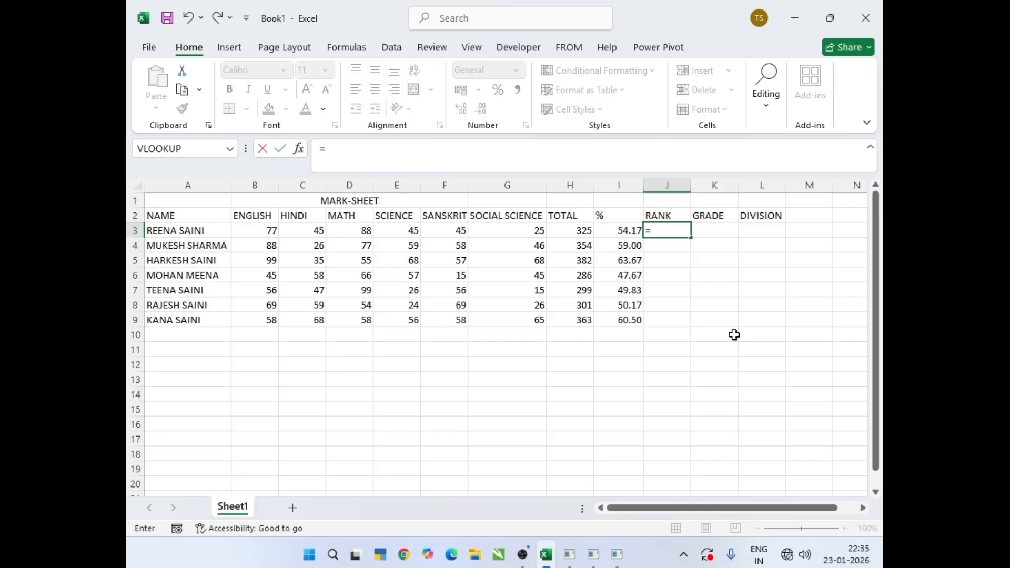
pyautogui.write('RA')
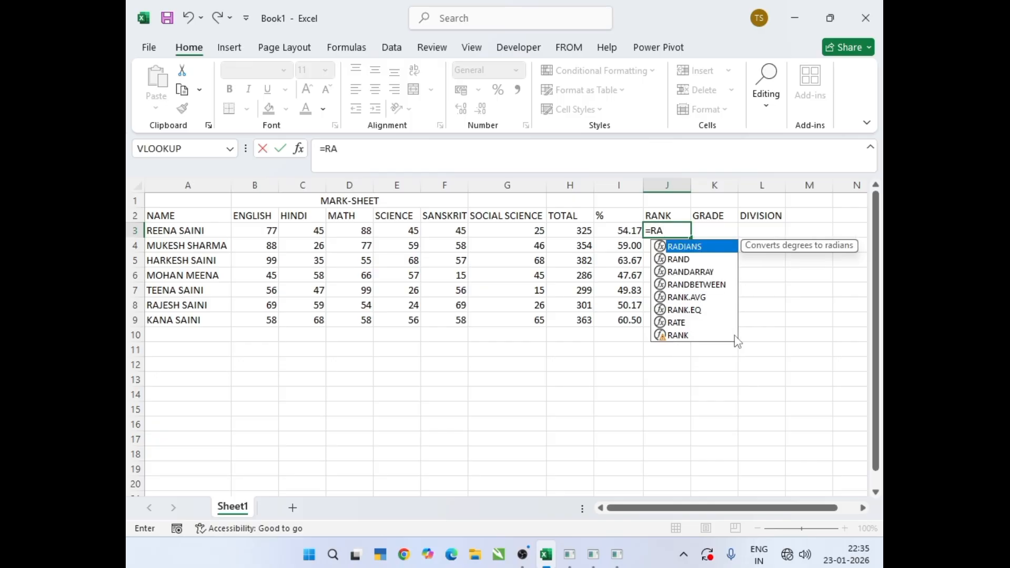
pyautogui.write('N')
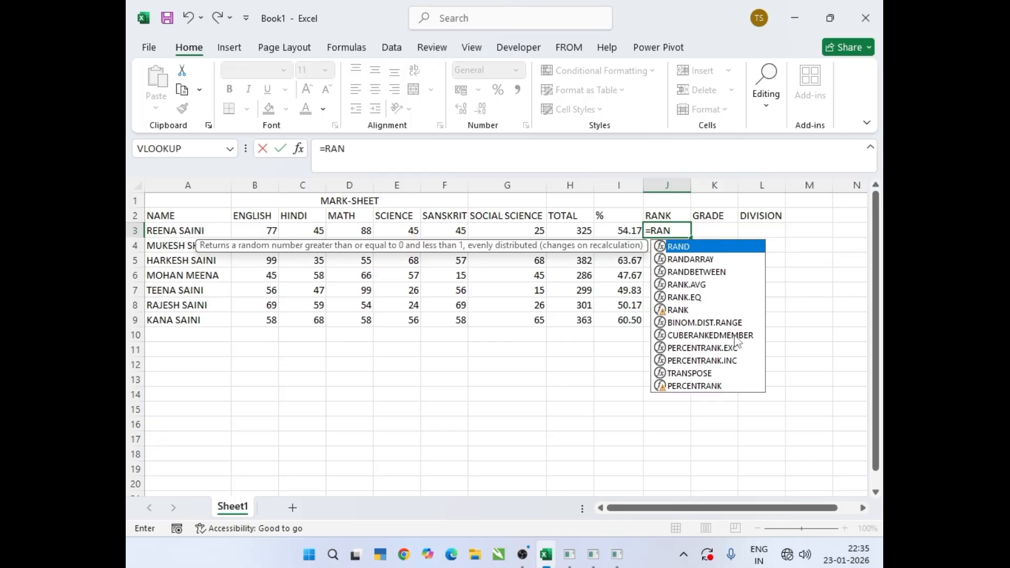
pyautogui.click(674, 310)
pyautogui.doubleClick(674, 310)
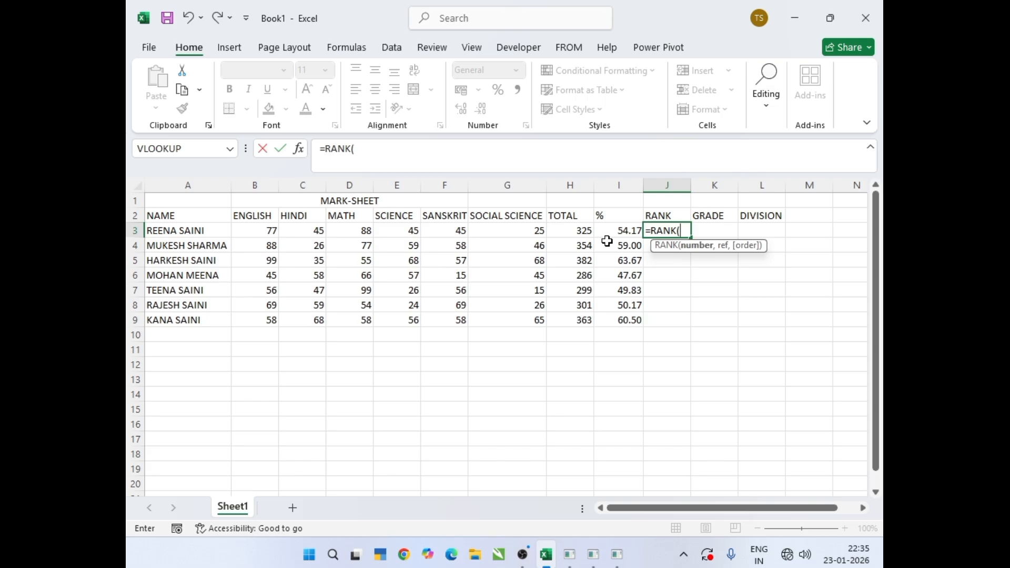
pyautogui.click(610, 232)
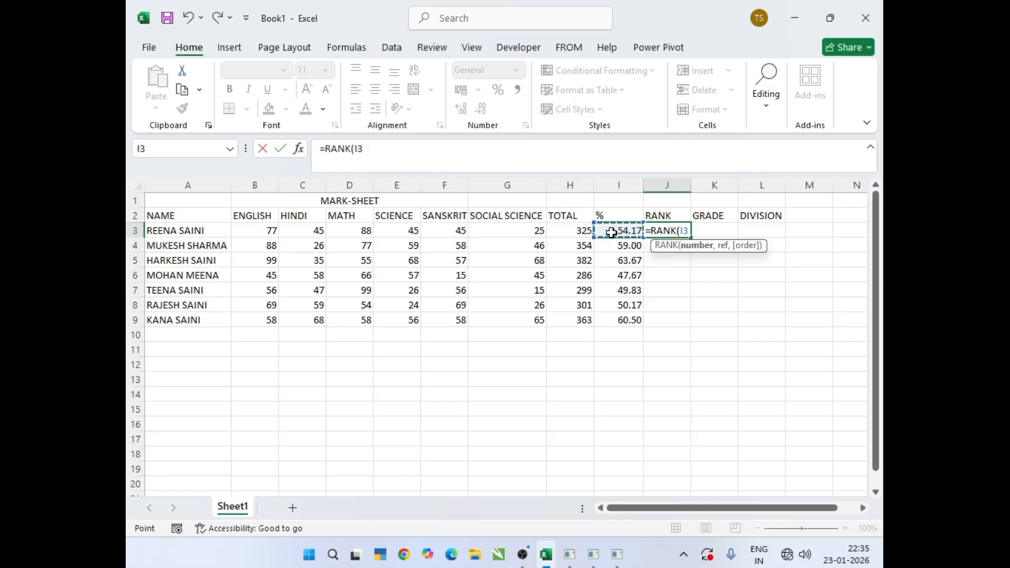
pyautogui.write(',')
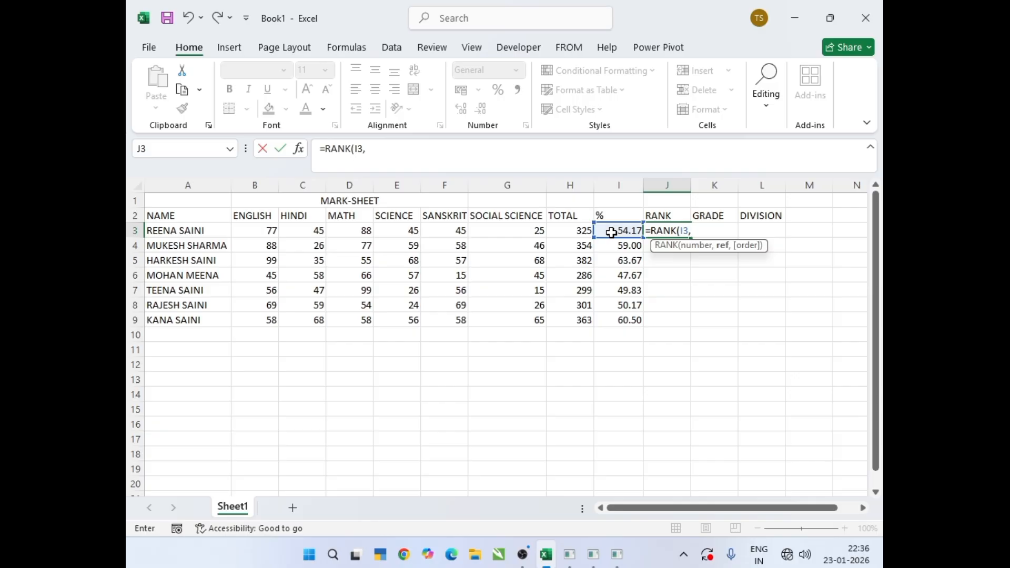
pyautogui.moveTo(611, 232); pyautogui.dragTo(615, 315)
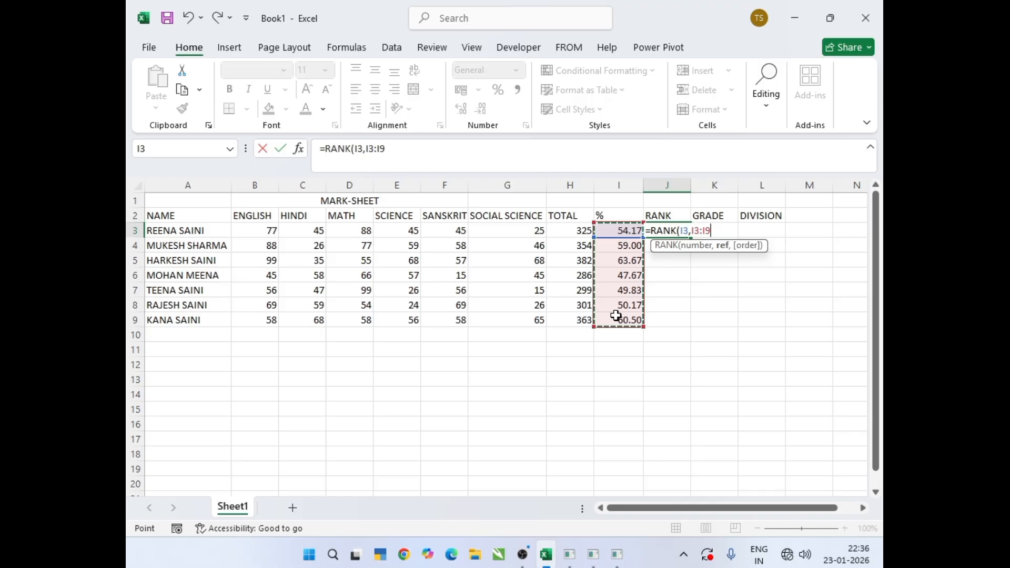
pyautogui.press('F4')
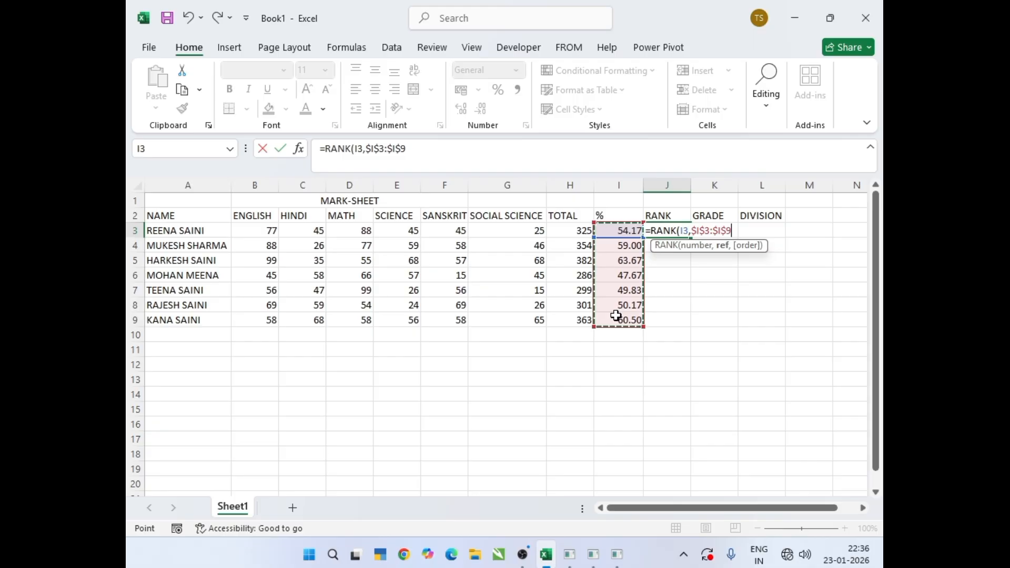
pyautogui.press('Return')
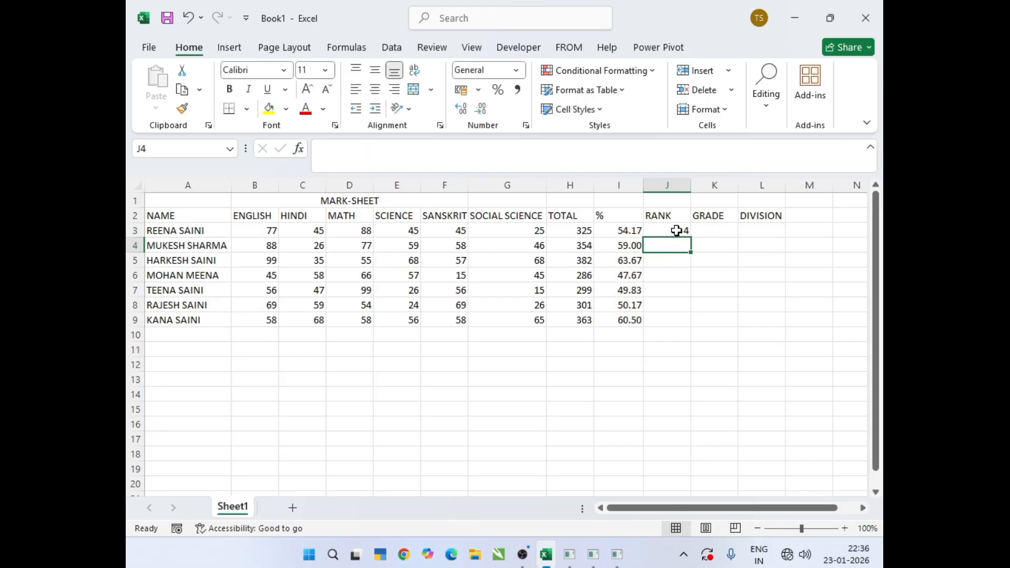
# Fill the RANK formula from cell J3 down to J9
pyautogui.click(677, 230)
pyautogui.moveTo(691, 239); pyautogui.dragTo(691, 330)
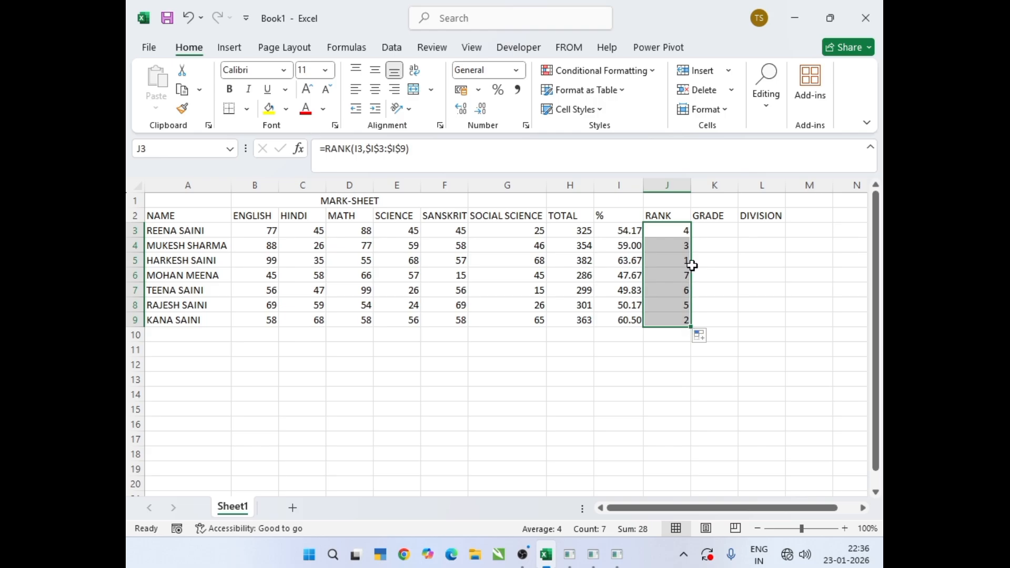
pyautogui.click(674, 259)
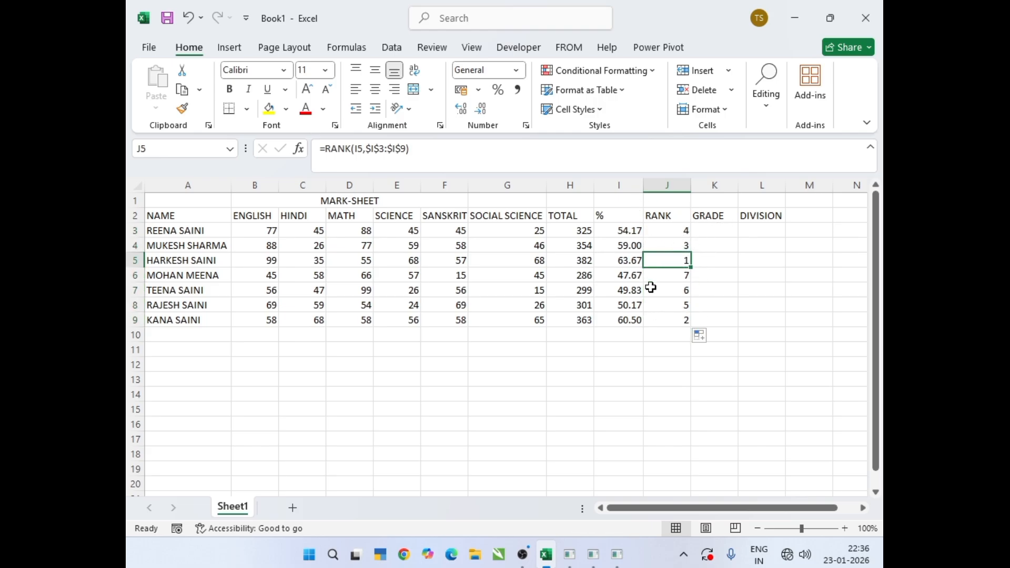
# Insert an IF function in the first student's GRADE cell, K3, and open its function arguments
pyautogui.click(722, 234)
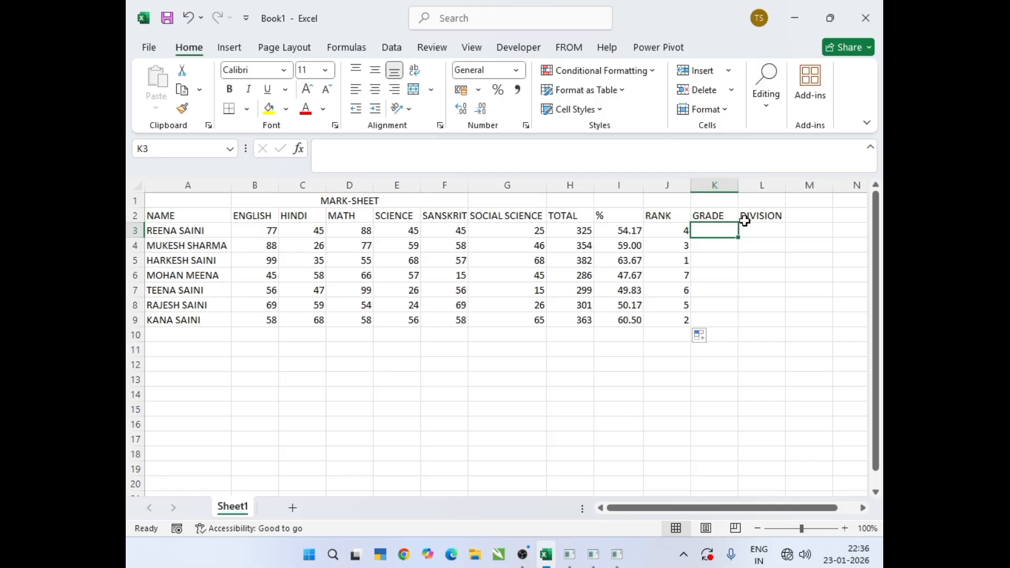
pyautogui.click(768, 110)
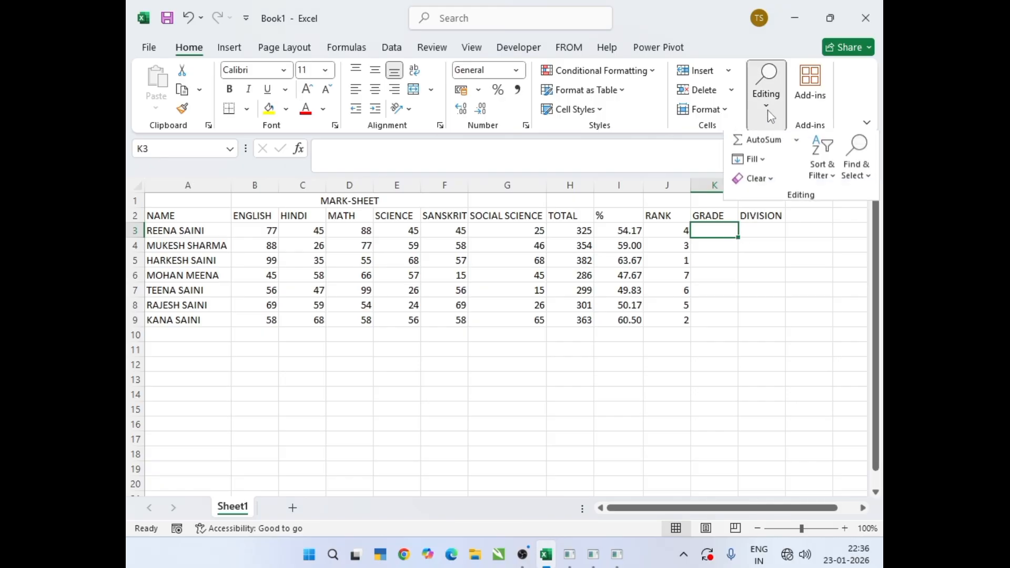
pyautogui.click(797, 142)
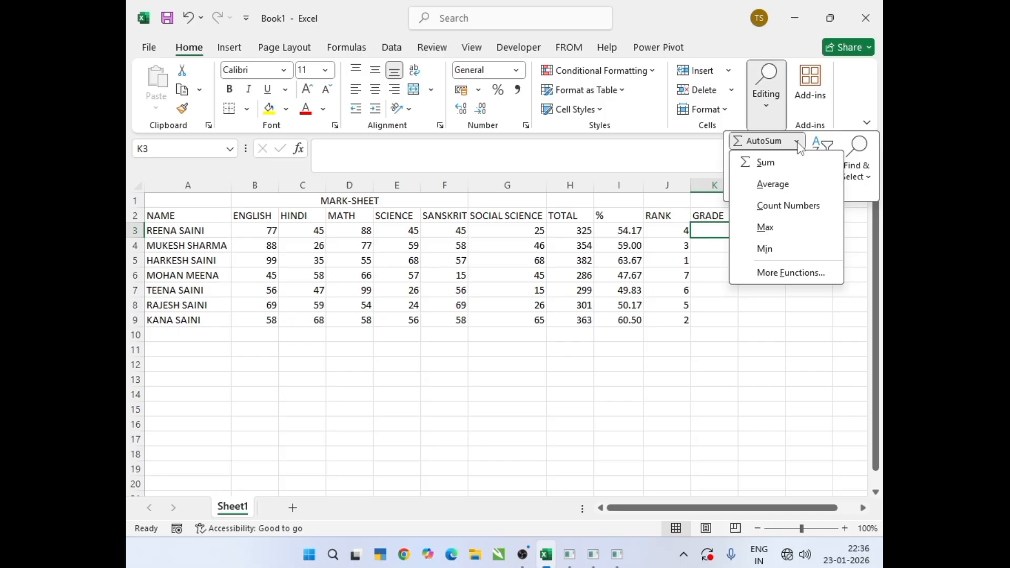
pyautogui.click(791, 275)
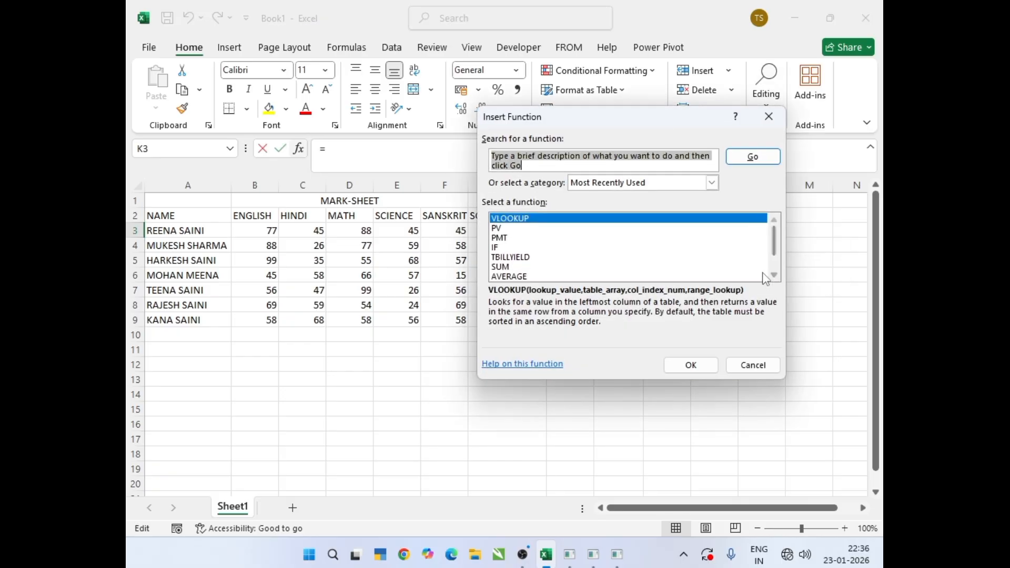
pyautogui.click(500, 248)
pyautogui.click(687, 366)
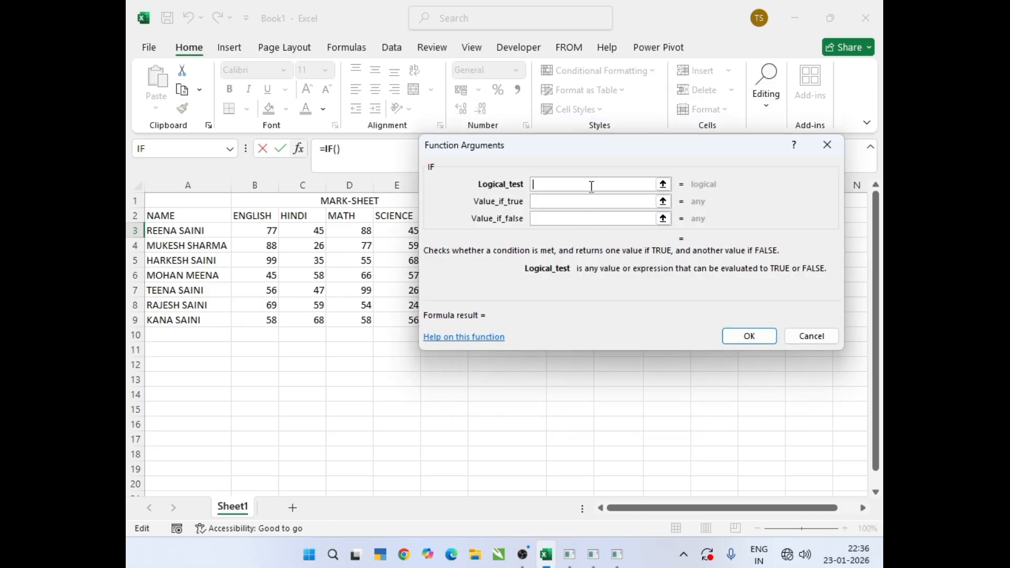
# Set the grade formula's first IF condition to I3>90 with A+ as the value if true
pyautogui.moveTo(614, 145); pyautogui.dragTo(564, 280)
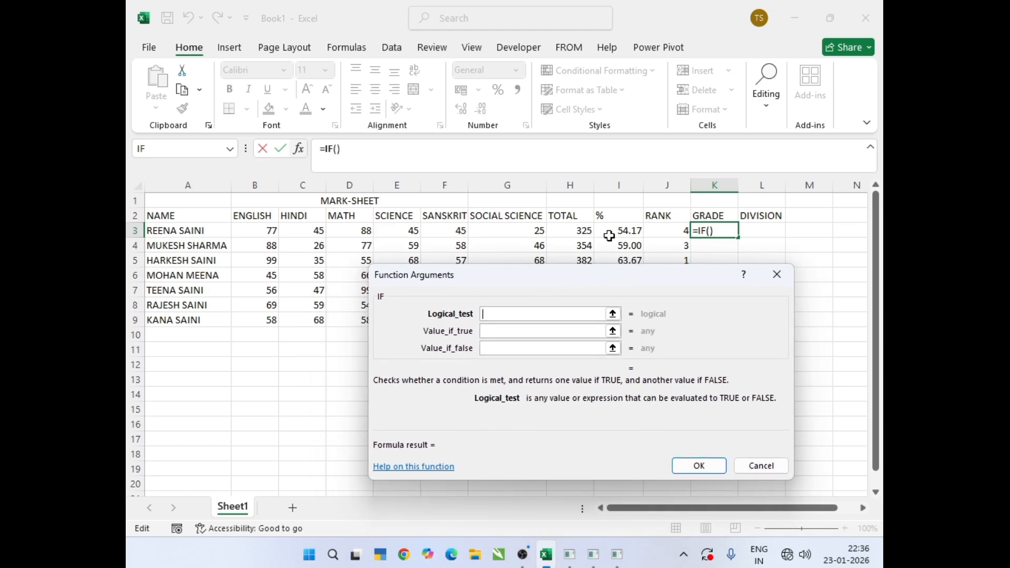
pyautogui.click(609, 231)
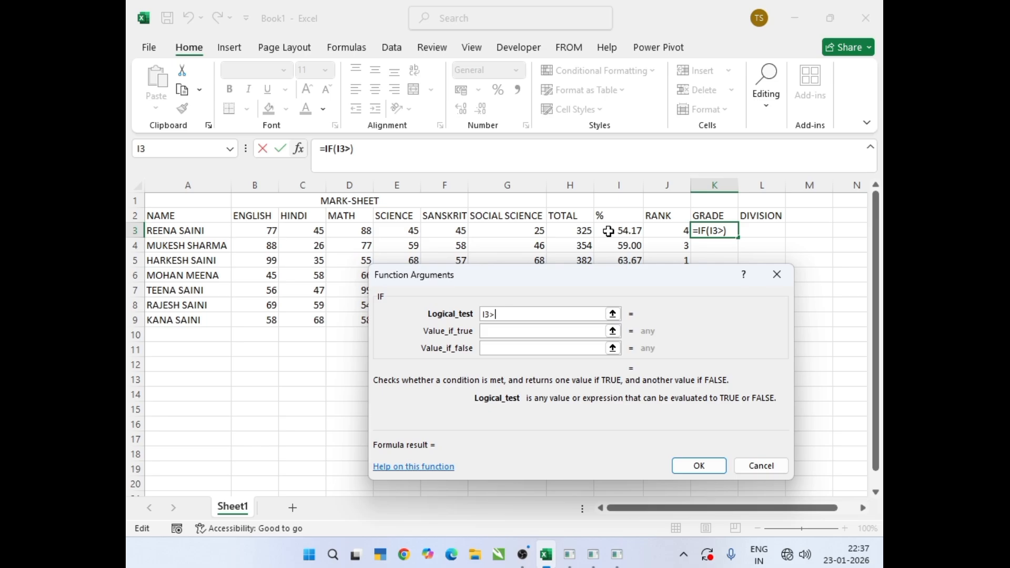
pyautogui.write('90')
pyautogui.click(520, 332)
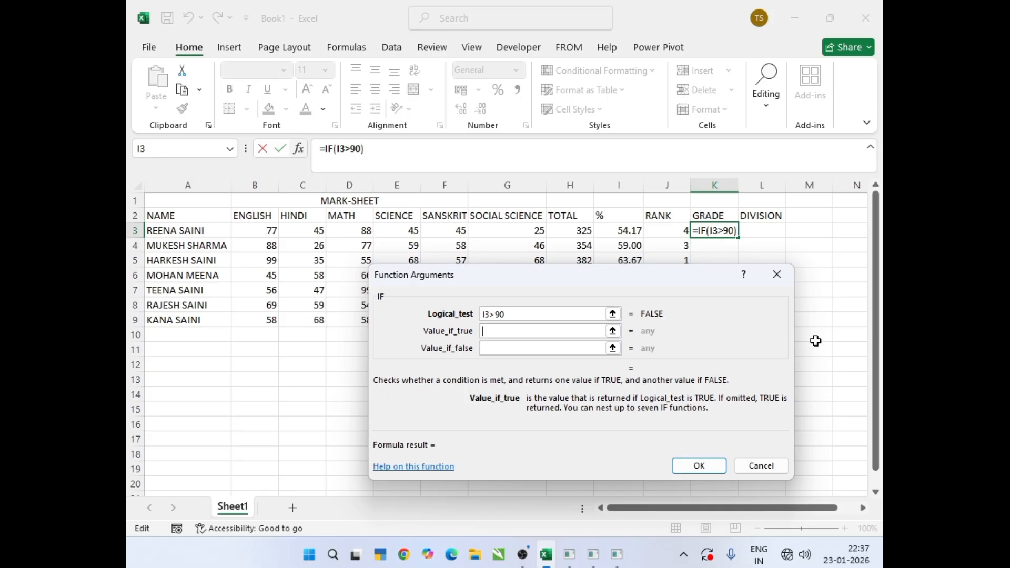
pyautogui.write('A+')
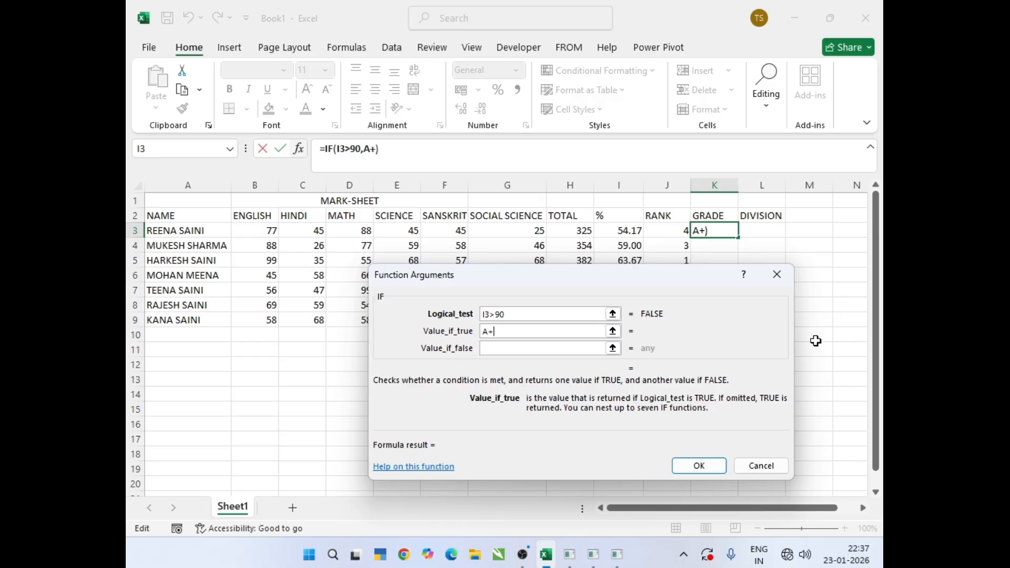
# Nest a second IF as the value if false, testing I3>85 and returning A if true
pyautogui.click(501, 349)
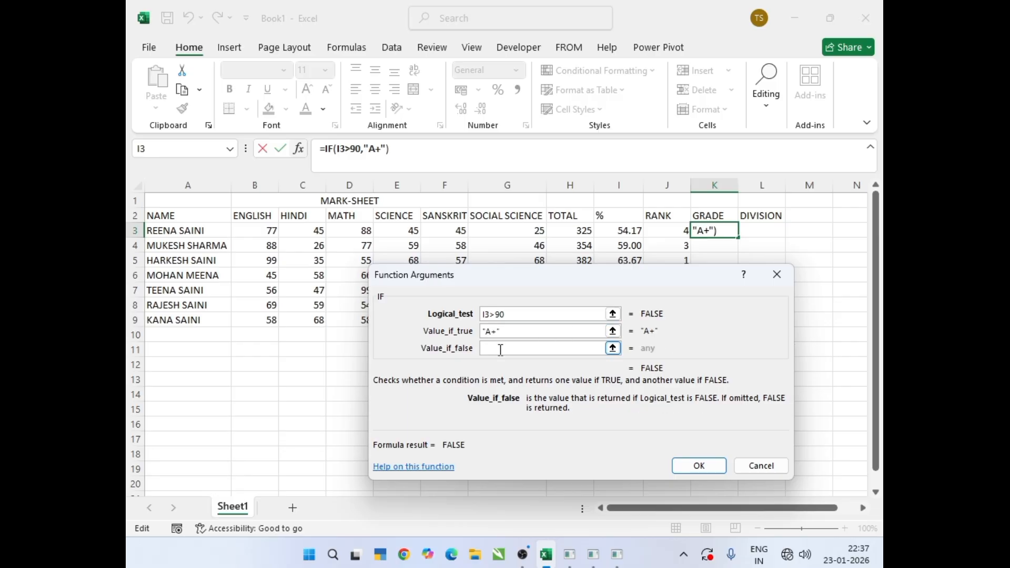
pyautogui.click(171, 153)
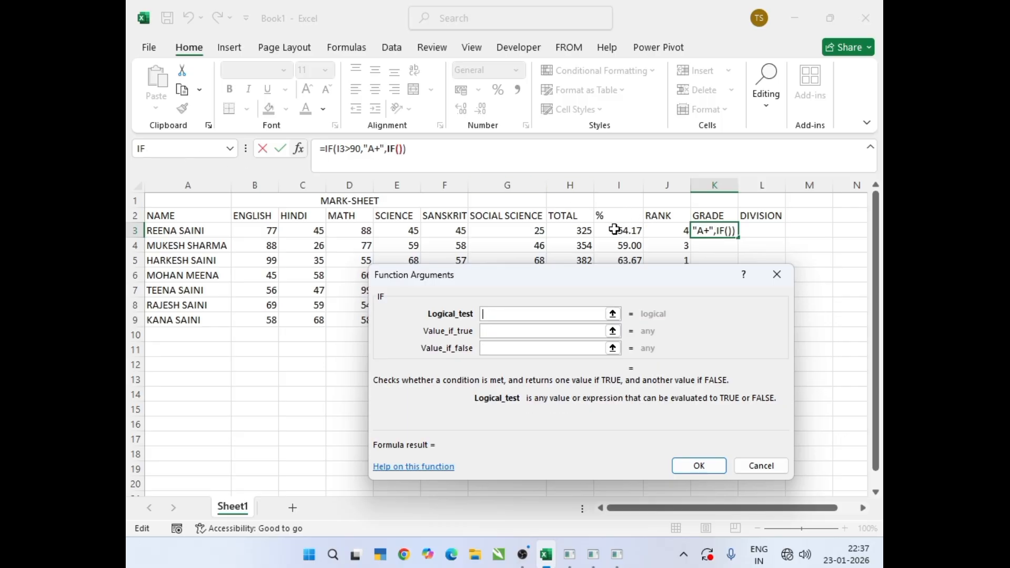
pyautogui.click(614, 229)
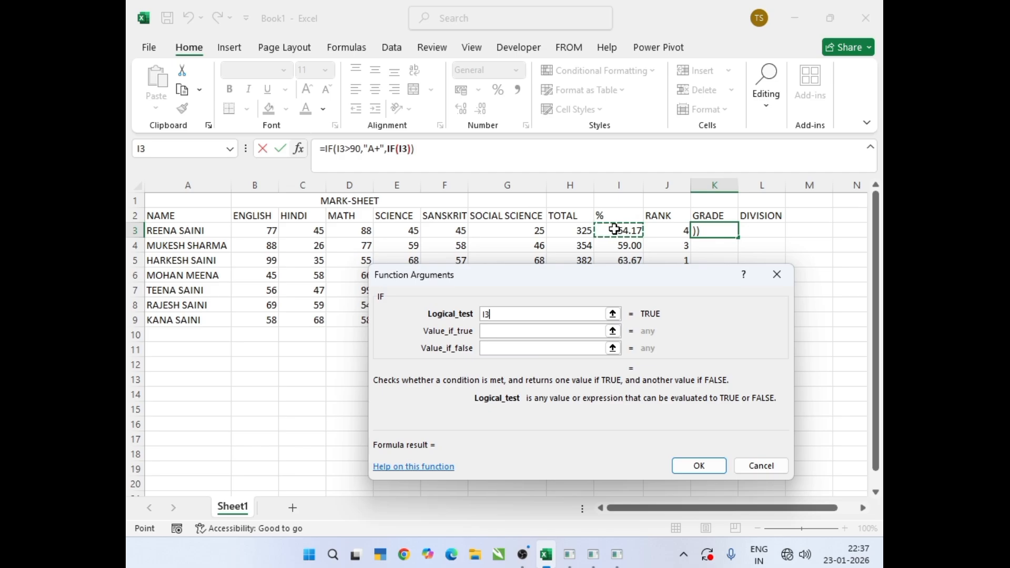
pyautogui.write('>')
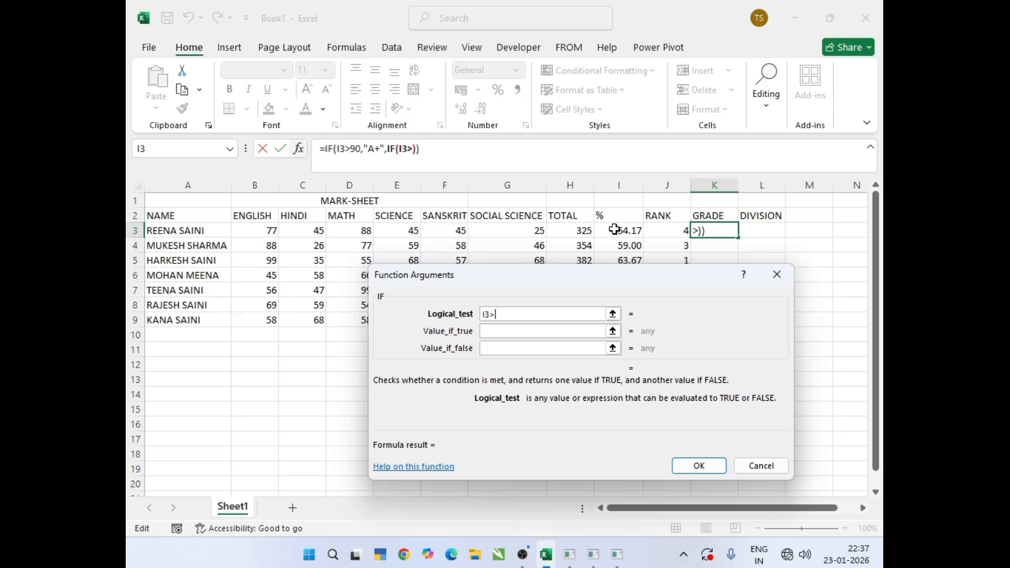
pyautogui.write('85')
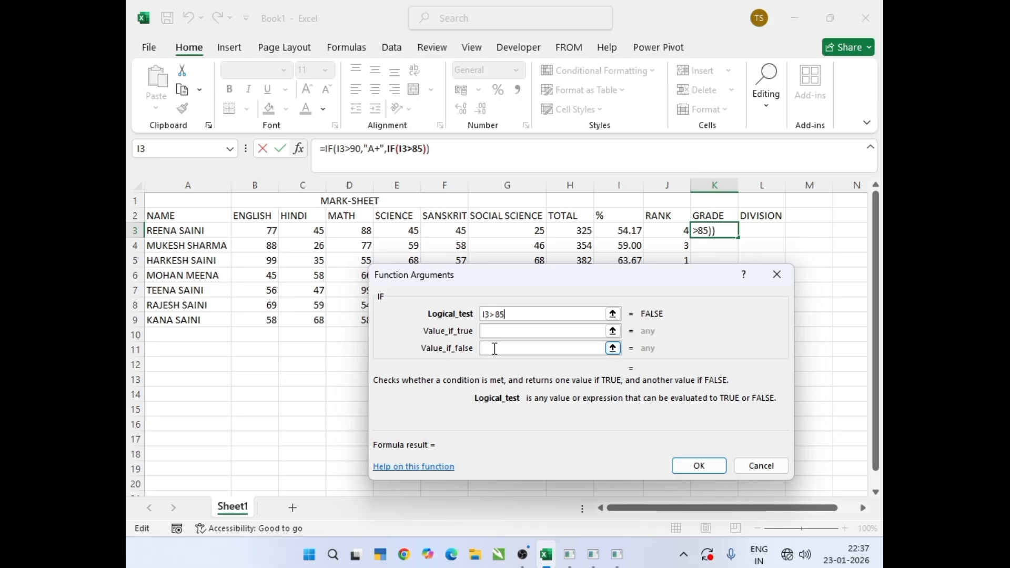
pyautogui.click(508, 331)
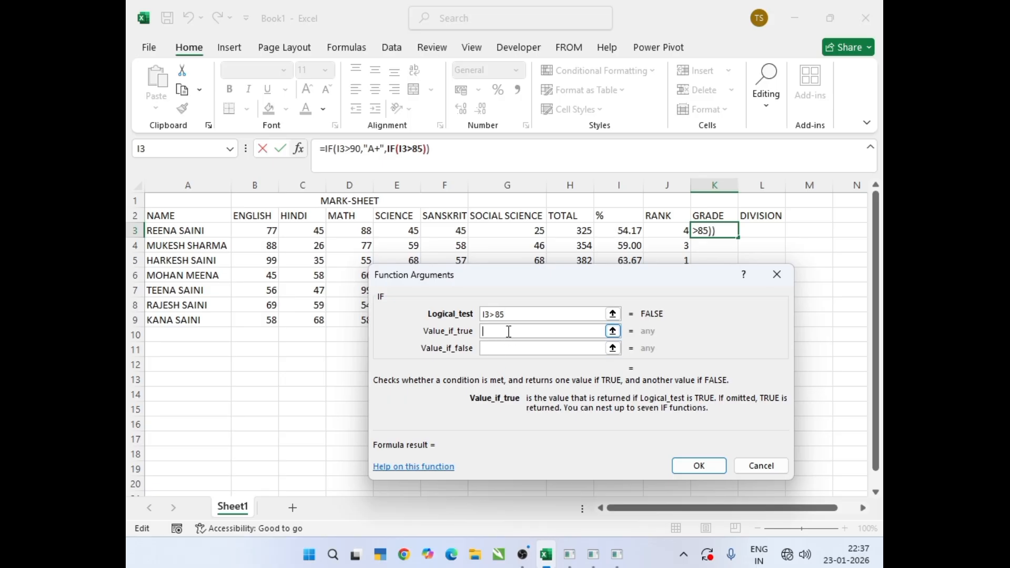
pyautogui.write('A')
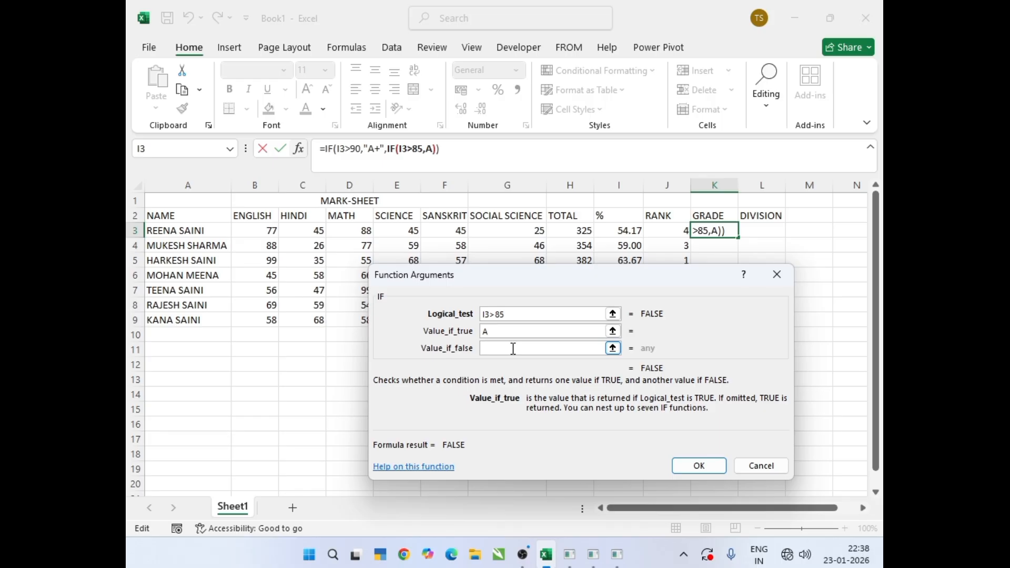
# Nest a third IF as the second IF's value if false, testing I3>75 and returning B if true
pyautogui.click(513, 349)
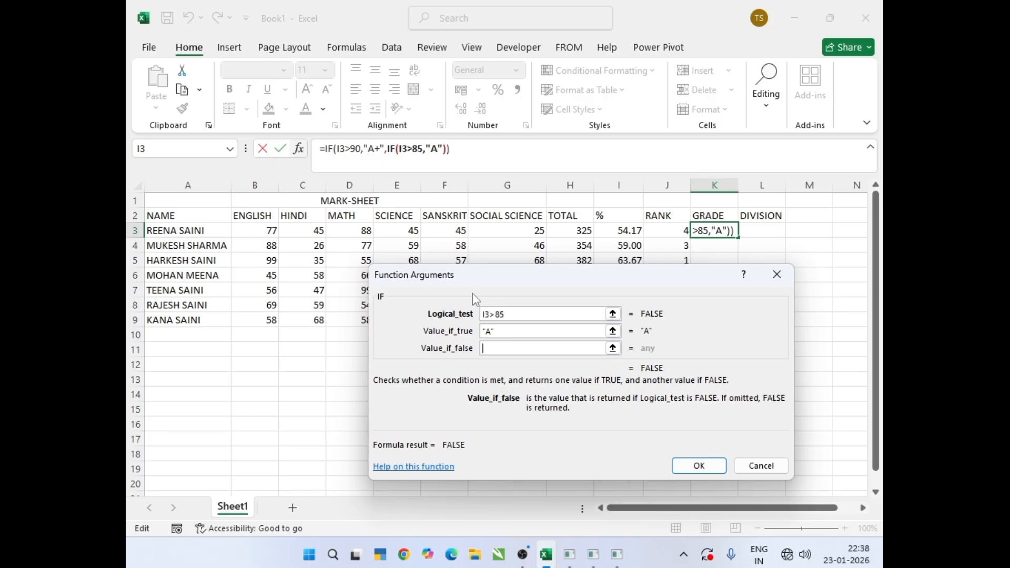
pyautogui.click(202, 154)
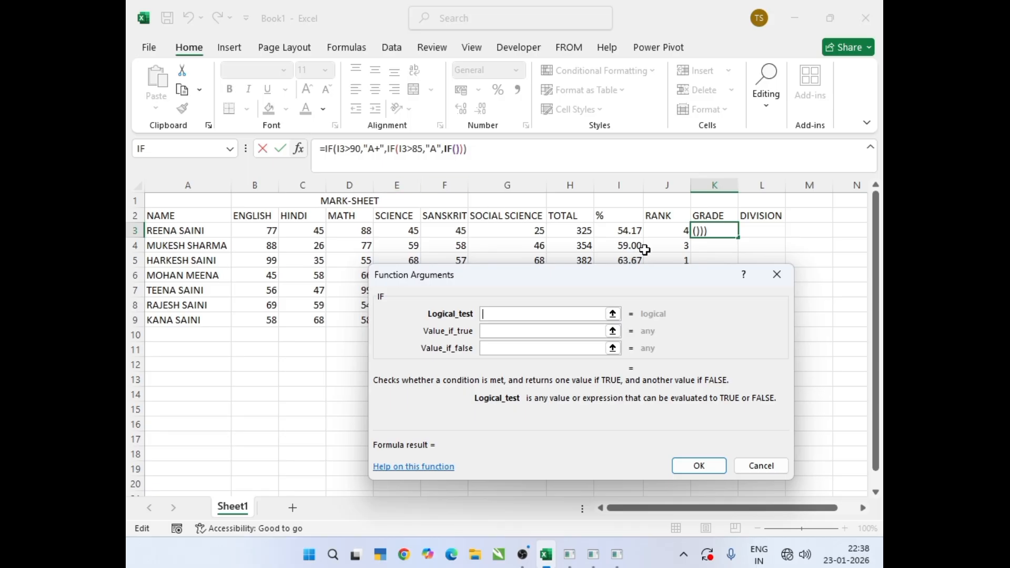
pyautogui.click(628, 231)
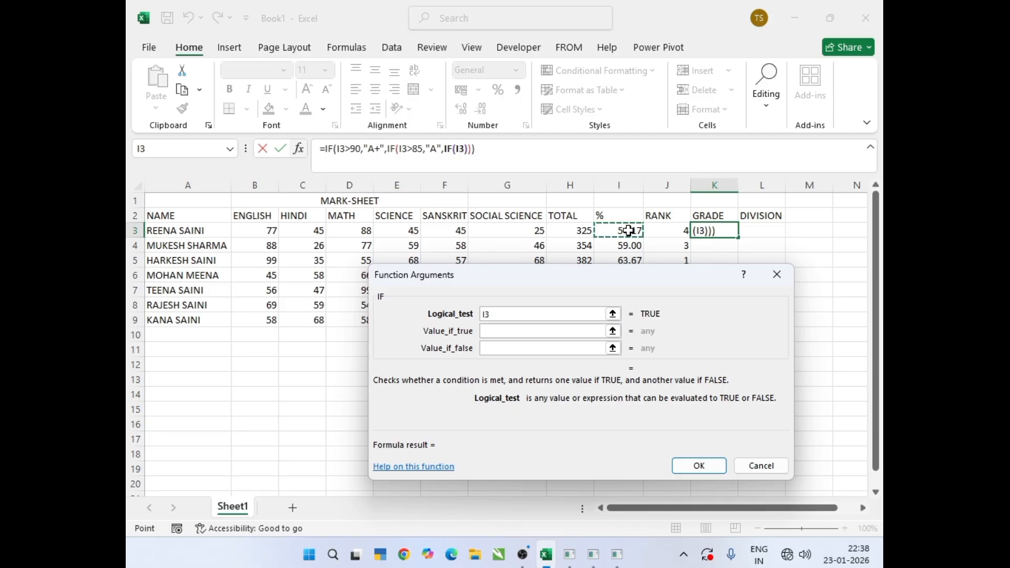
pyautogui.write('>')
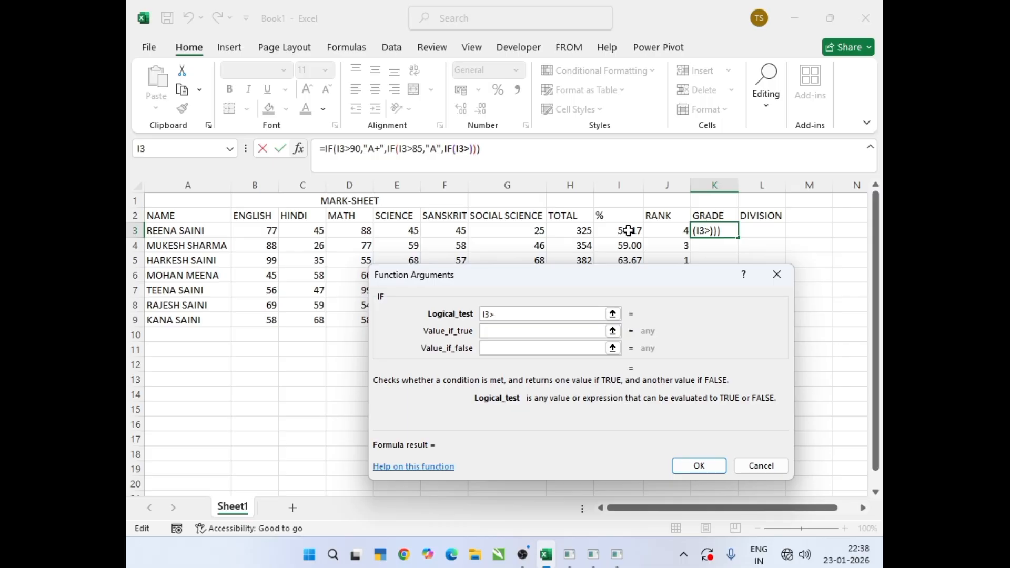
pyautogui.write('75')
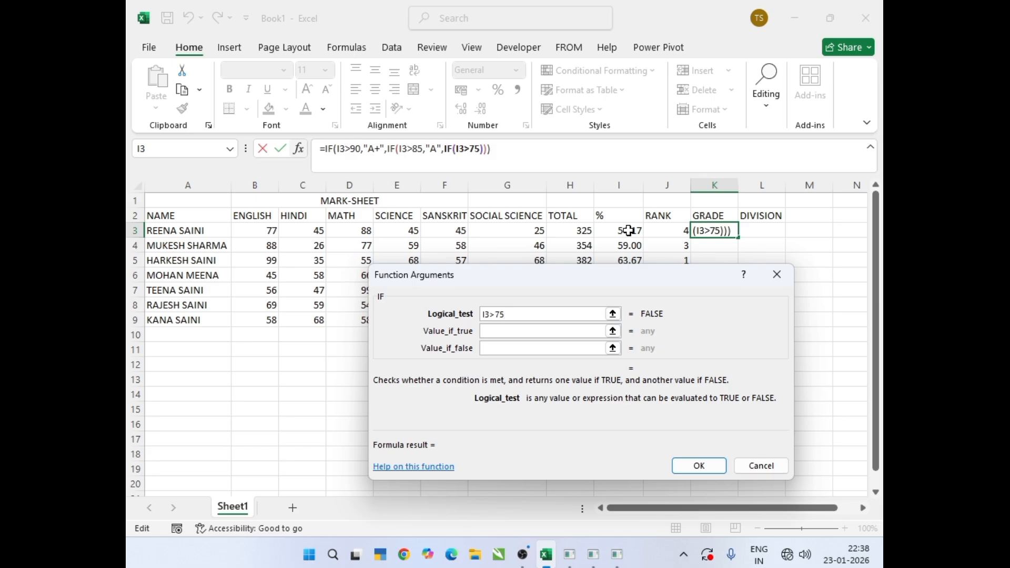
pyautogui.click(555, 331)
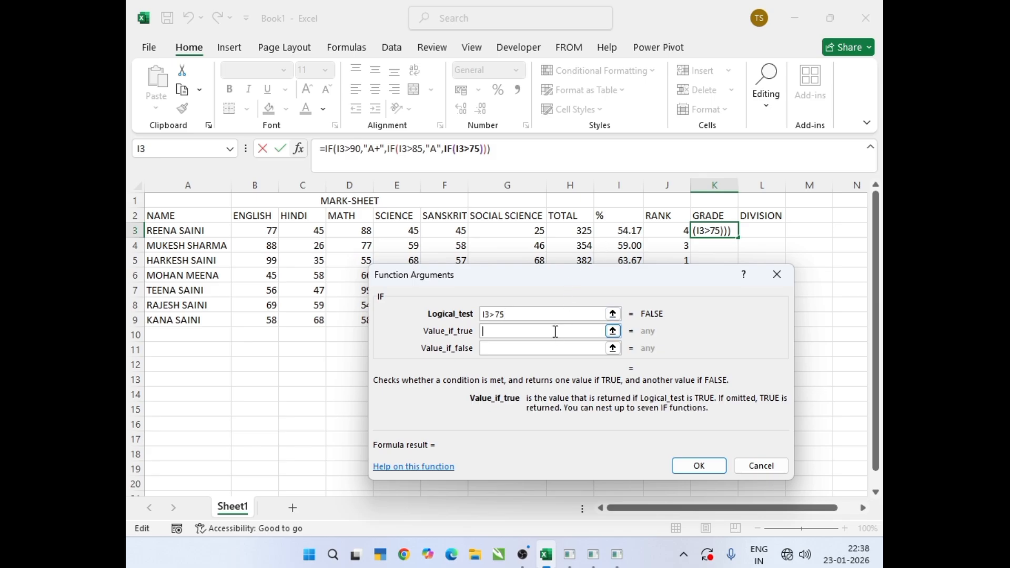
pyautogui.write('B')
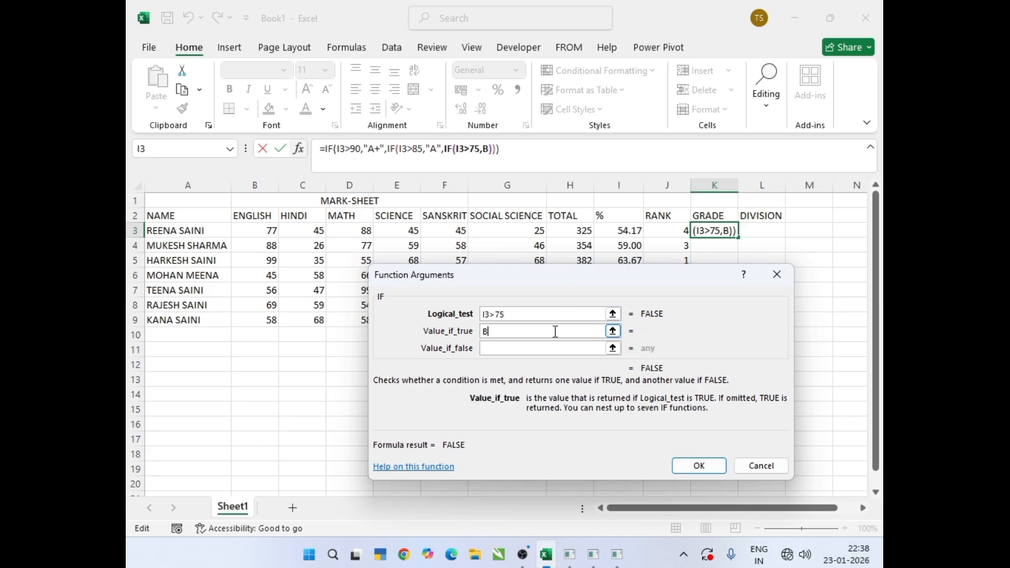
# Nest a fourth IF as the third IF's value if false, testing I3>60 and returning C if true
pyautogui.click(531, 350)
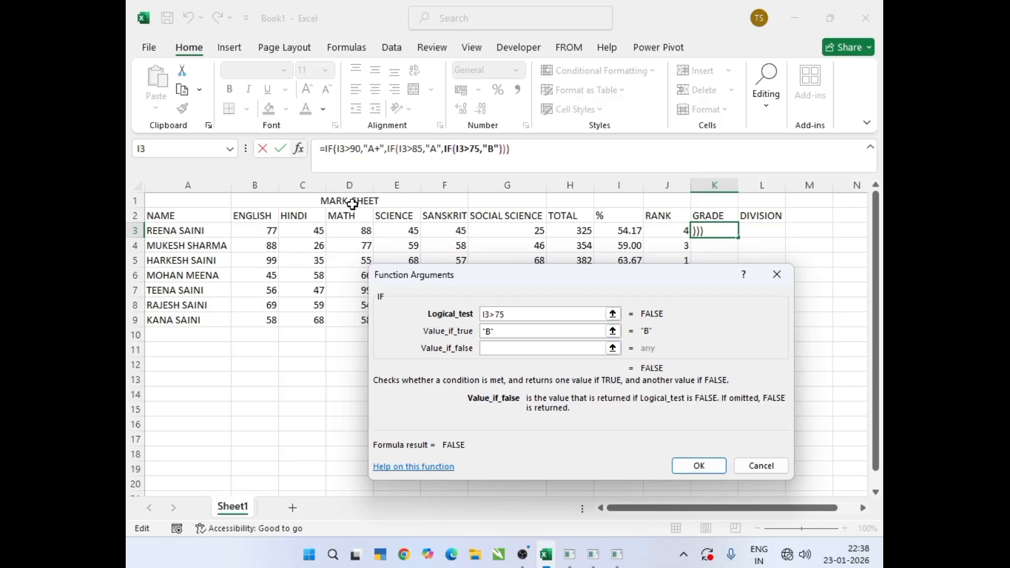
pyautogui.click(189, 149)
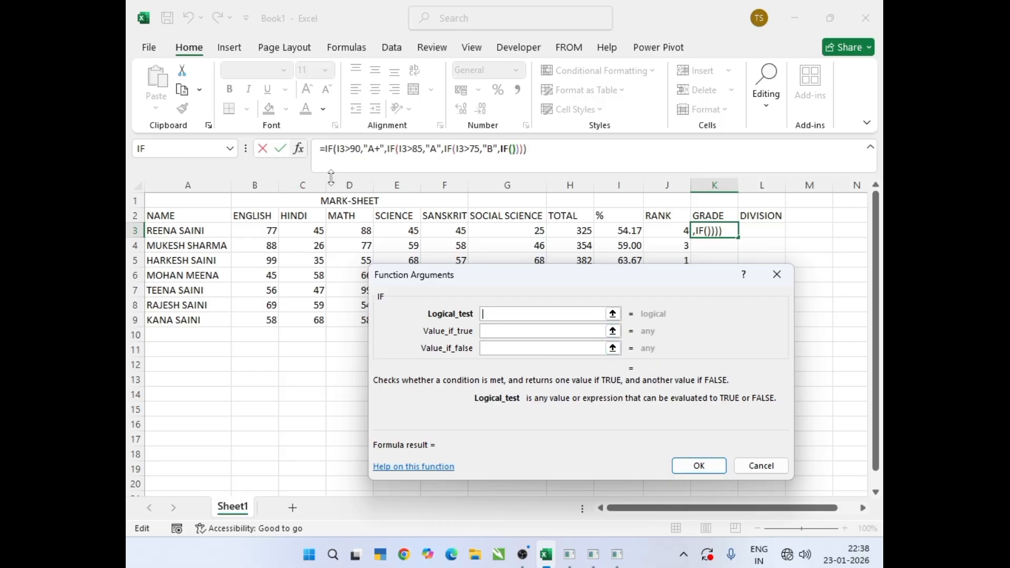
pyautogui.click(629, 230)
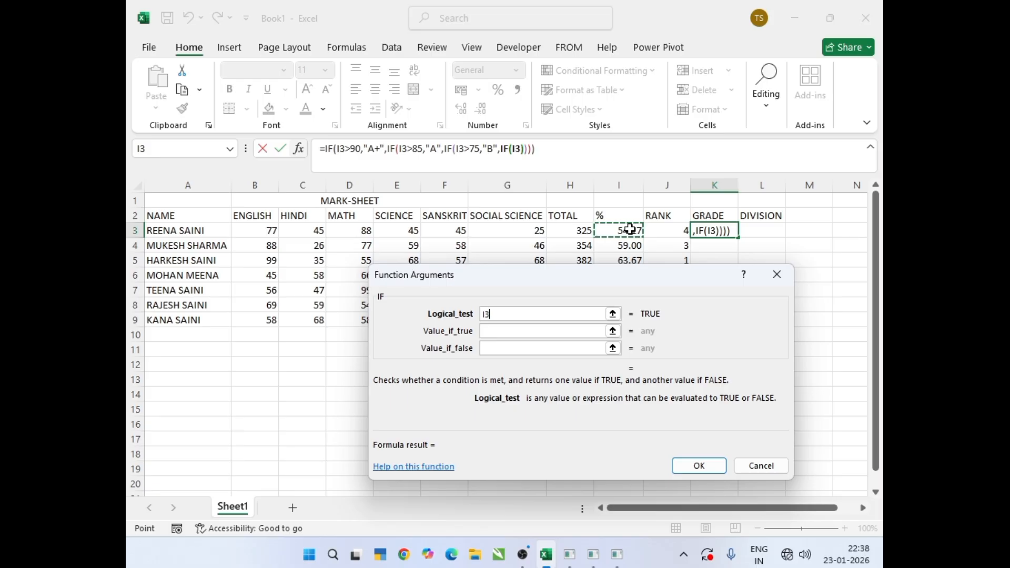
pyautogui.write('>')
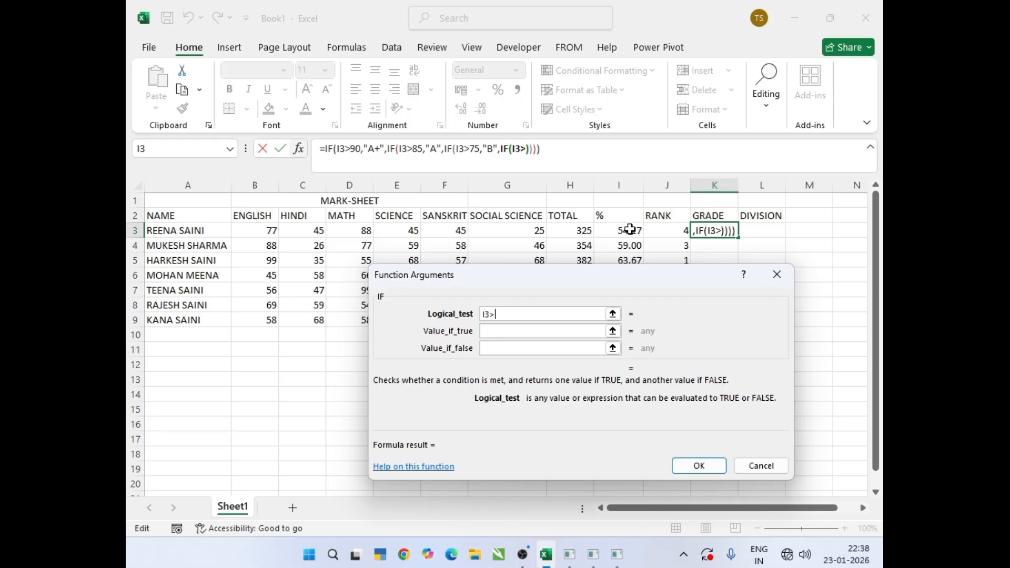
pyautogui.write('60')
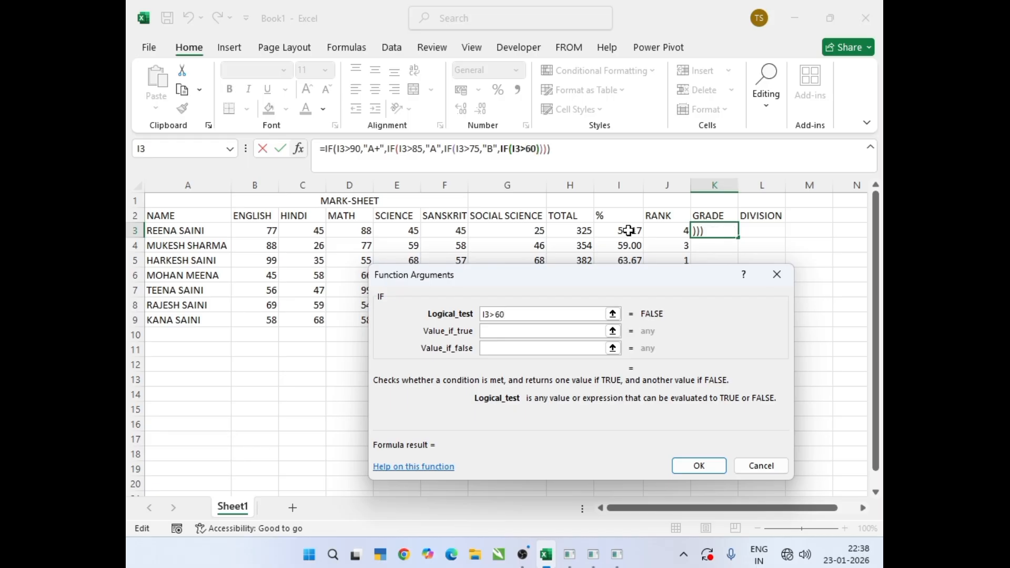
pyautogui.click(508, 332)
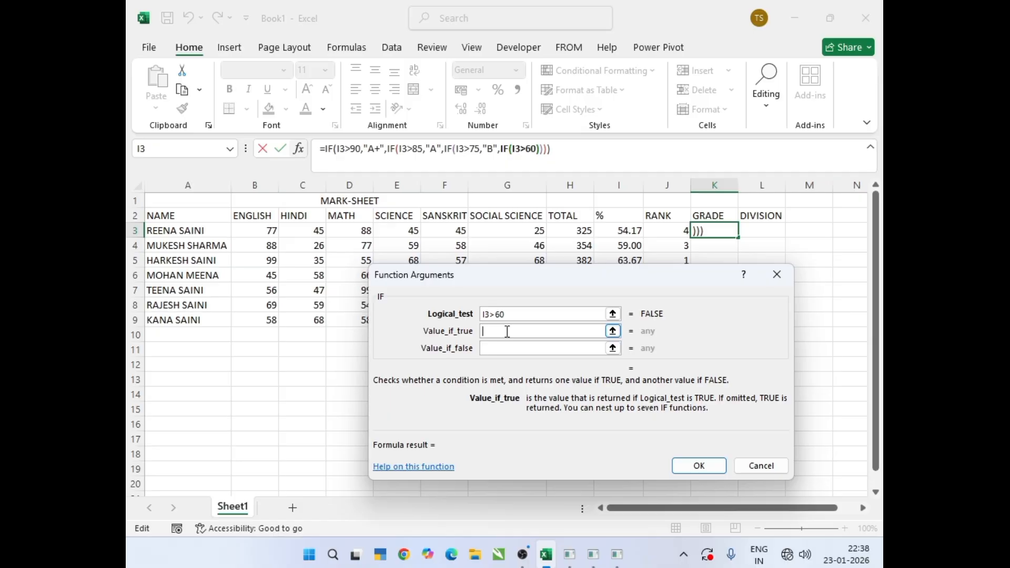
pyautogui.write('C')
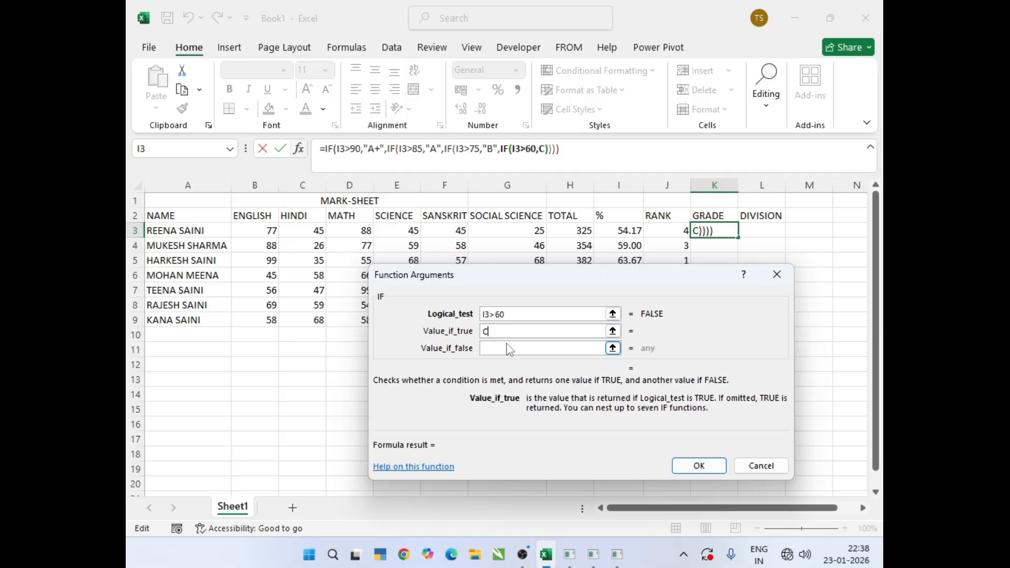
# Set D as the fourth IF's value if false, and fill the completed grade formula from K3 down to K9
pyautogui.click(512, 348)
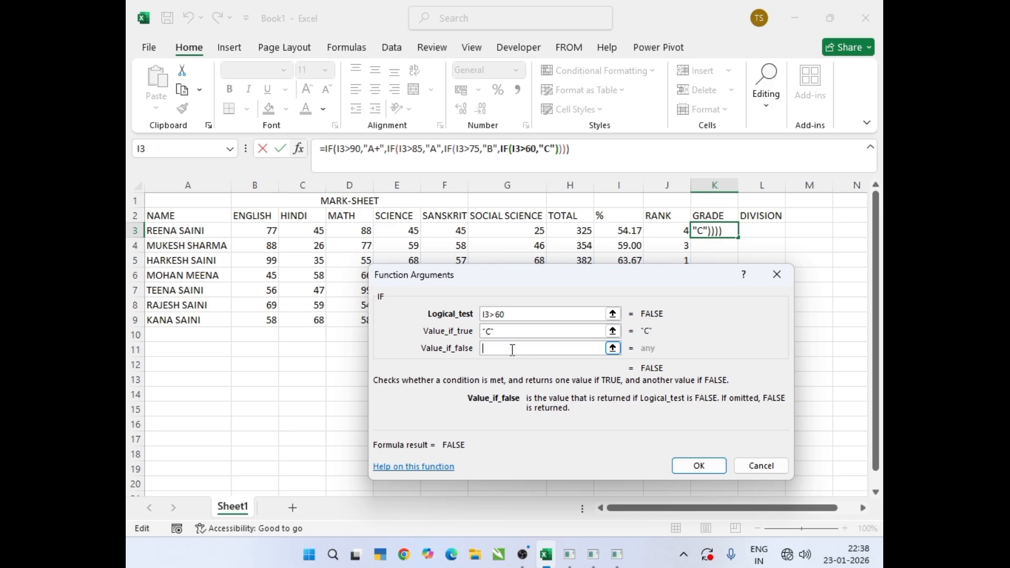
pyautogui.write('D')
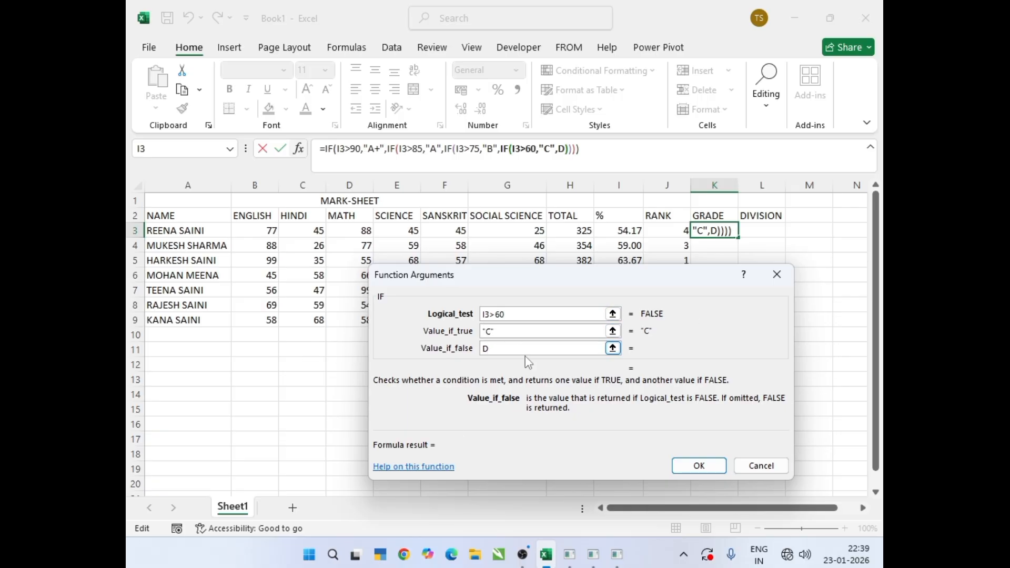
pyautogui.click(700, 465)
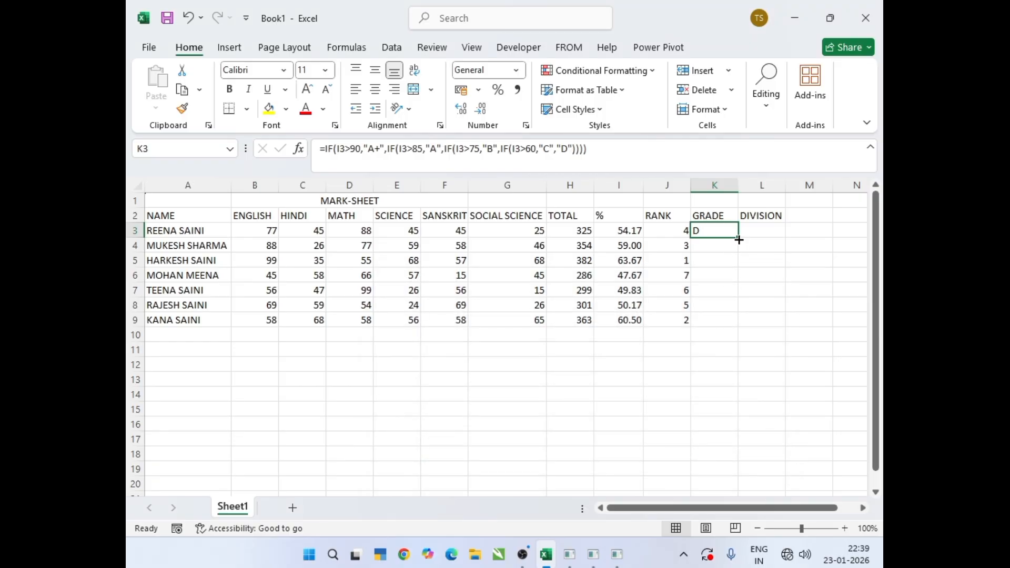
pyautogui.moveTo(738, 234); pyautogui.dragTo(739, 324)
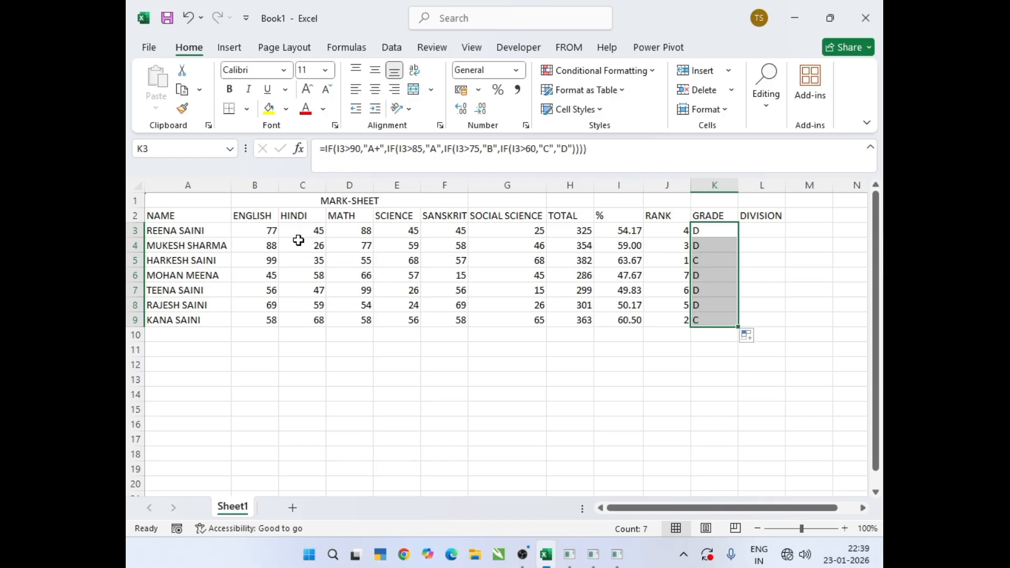
# Change the first student's ENGLISH mark in B3 to 99 and check the grade in K3
pyautogui.click(266, 229)
pyautogui.write('99')
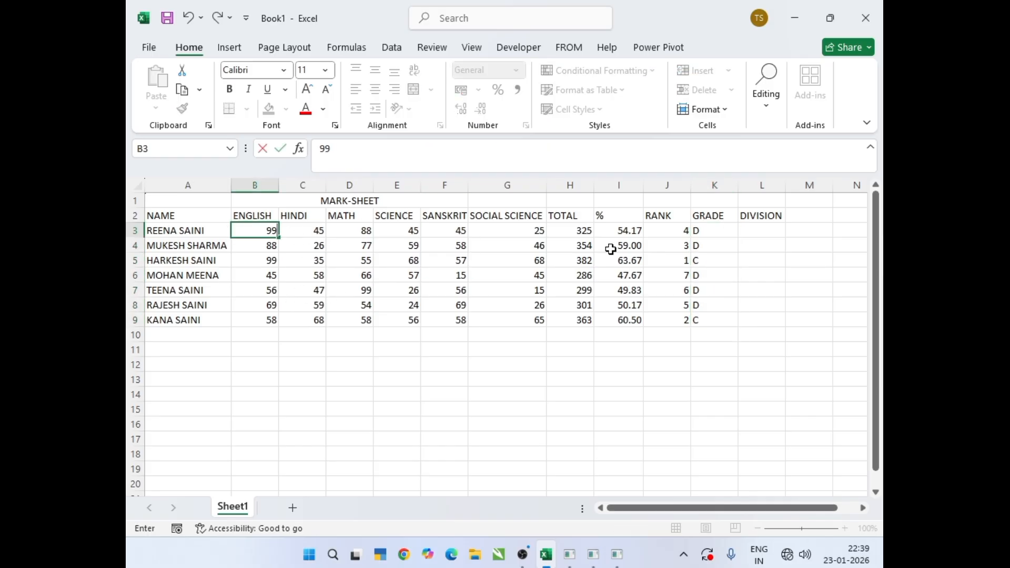
pyautogui.press('Return')
pyautogui.press('Right')
pyautogui.press('Up')
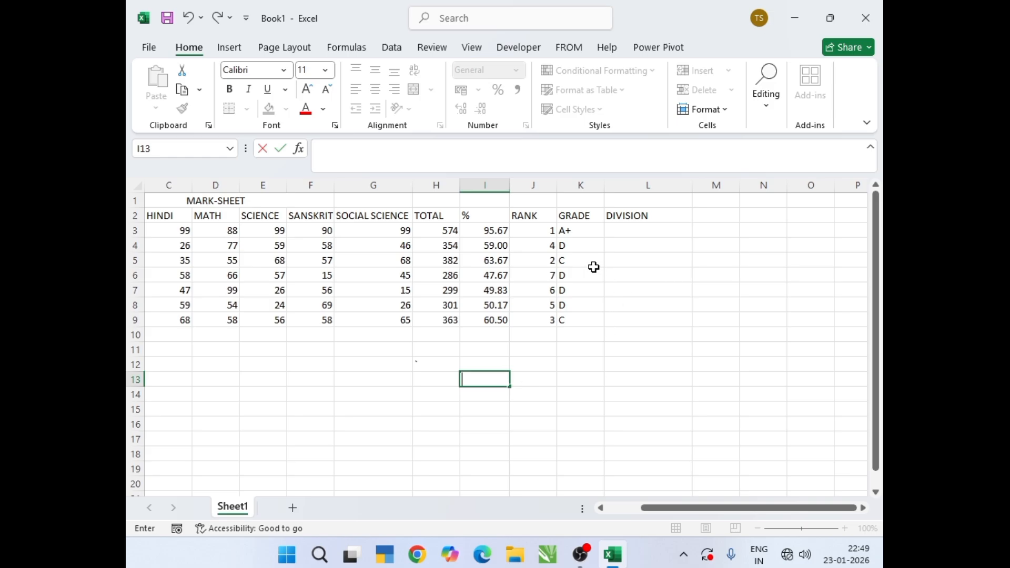
pyautogui.click(553, 273)
pyautogui.click(578, 232)
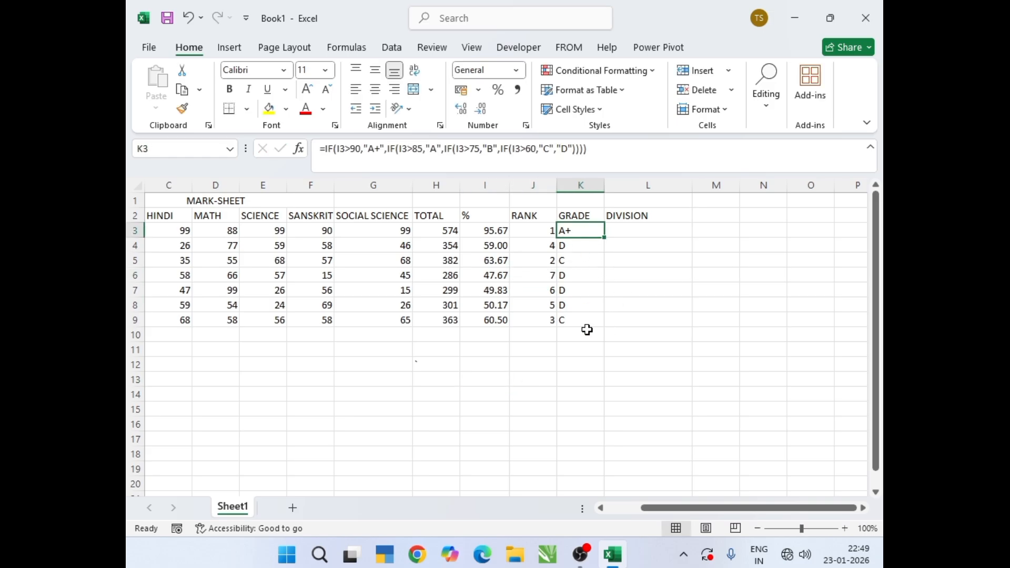
# Insert an IF function in the first student's DIVISION cell, L3, and open its function arguments
pyautogui.click(638, 231)
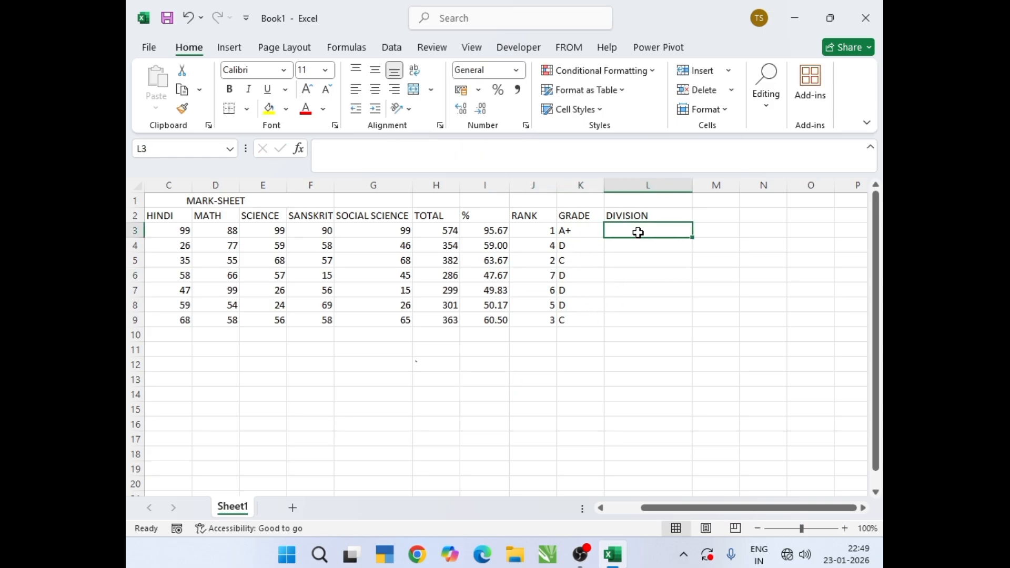
pyautogui.click(769, 98)
pyautogui.click(796, 140)
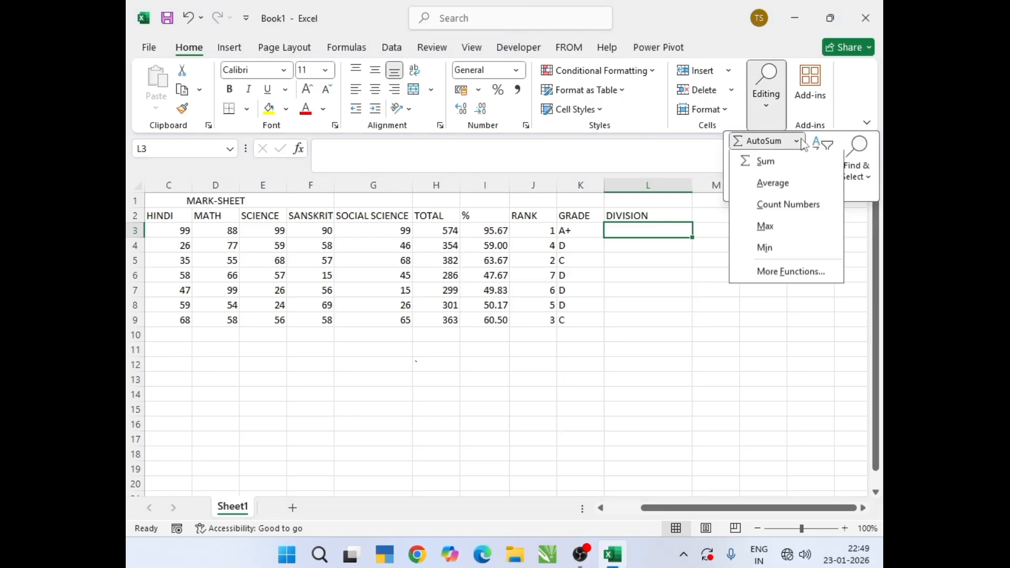
pyautogui.click(778, 273)
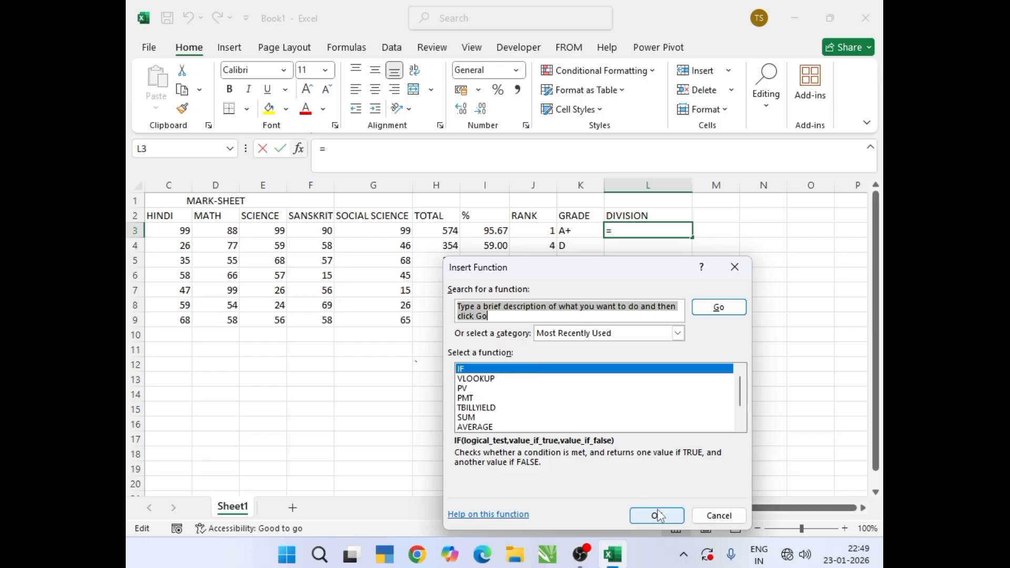
pyautogui.click(656, 515)
pyautogui.moveTo(664, 295); pyautogui.dragTo(641, 321)
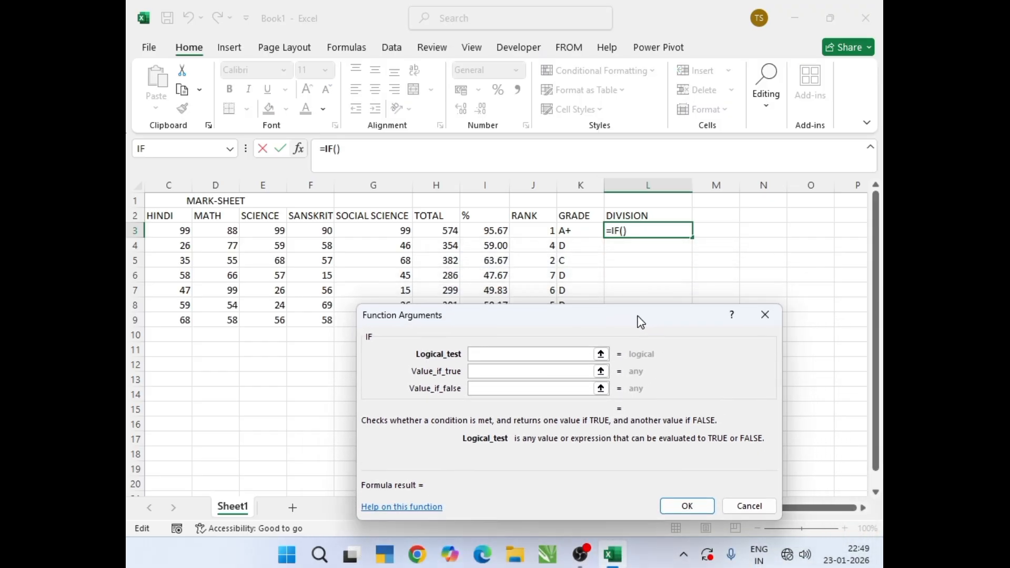
# Set the division formula's first IF condition to I3>60 with FIRST DIVISION as the value if true
pyautogui.click(496, 230)
pyautogui.moveTo(637, 316); pyautogui.dragTo(672, 321)
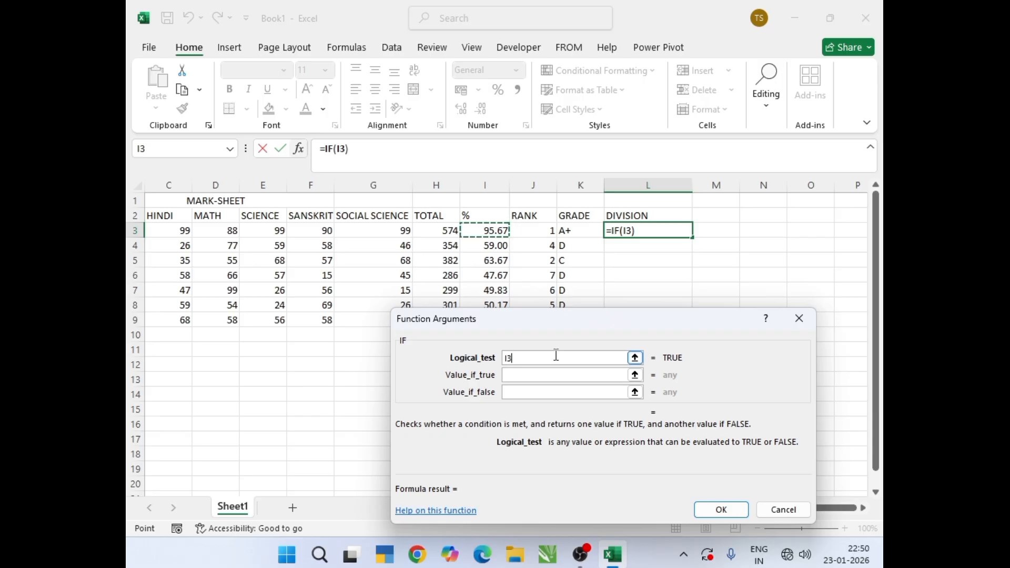
pyautogui.write('>')
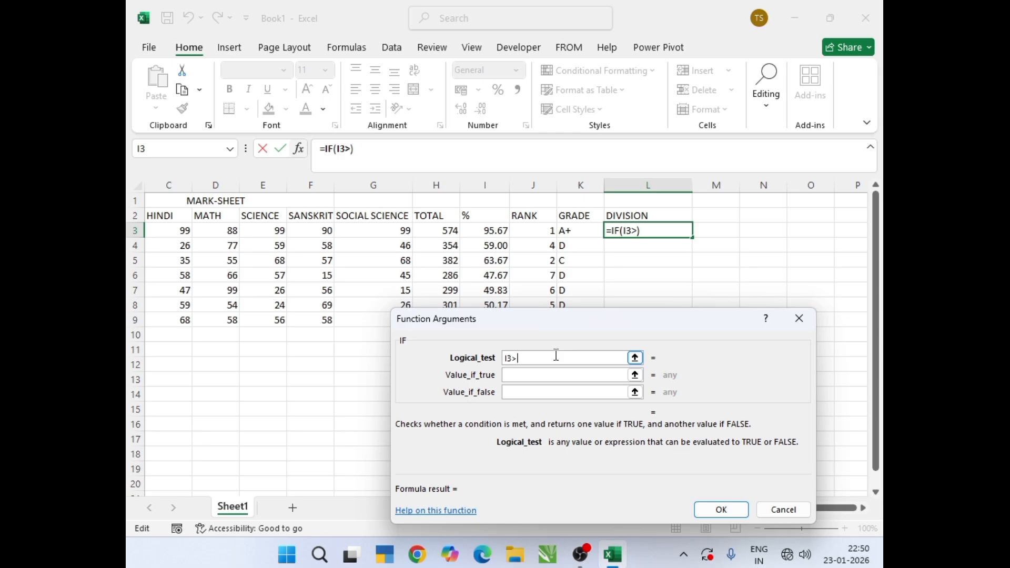
pyautogui.write('60')
pyautogui.click(552, 377)
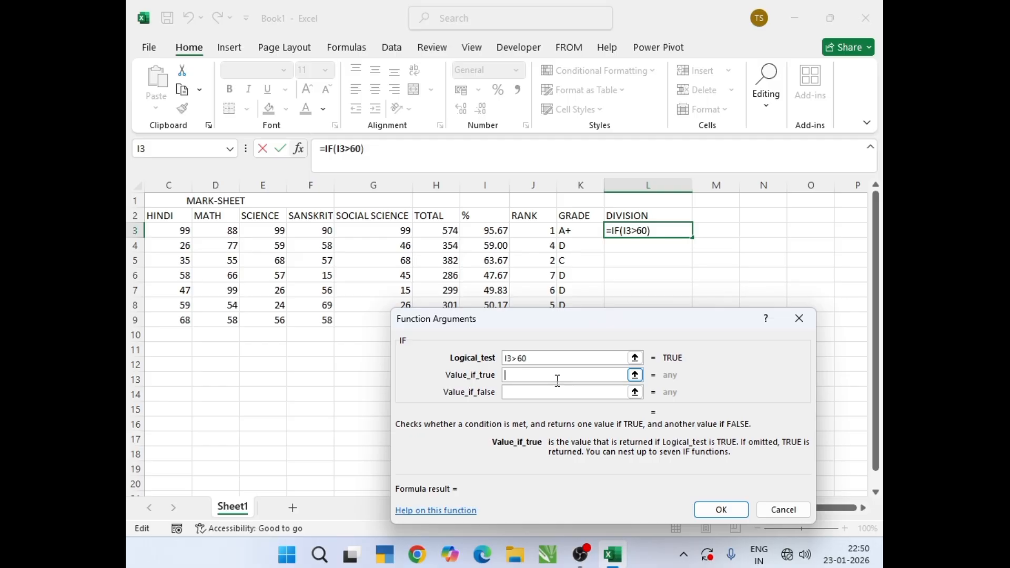
pyautogui.write('FIRST ')
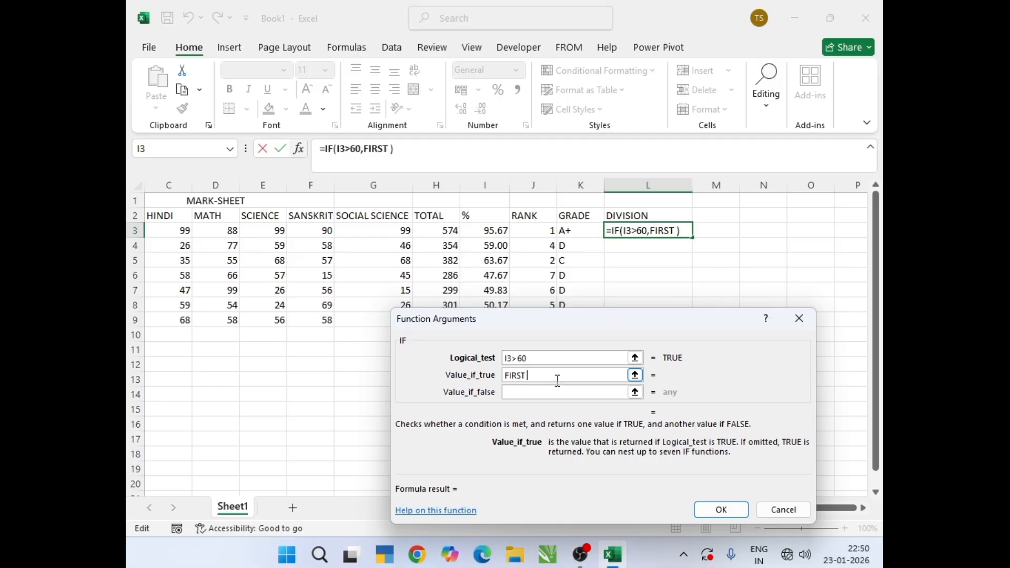
pyautogui.write('DIVI')
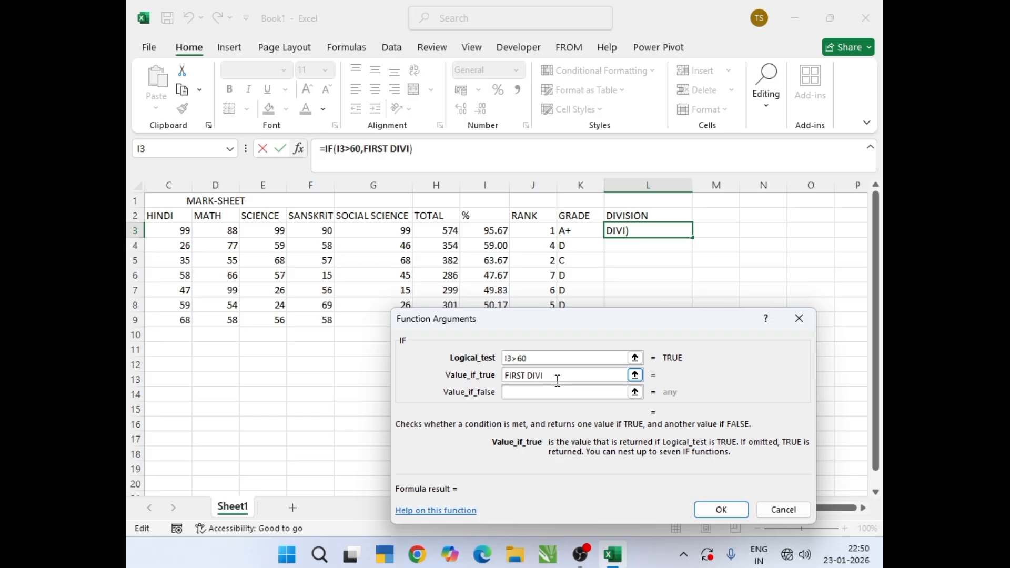
pyautogui.write('SION')
# Nest a second IF as the division formula's value if false, testing I3>50 and returning SECOND DIVISION if true
pyautogui.click(541, 392)
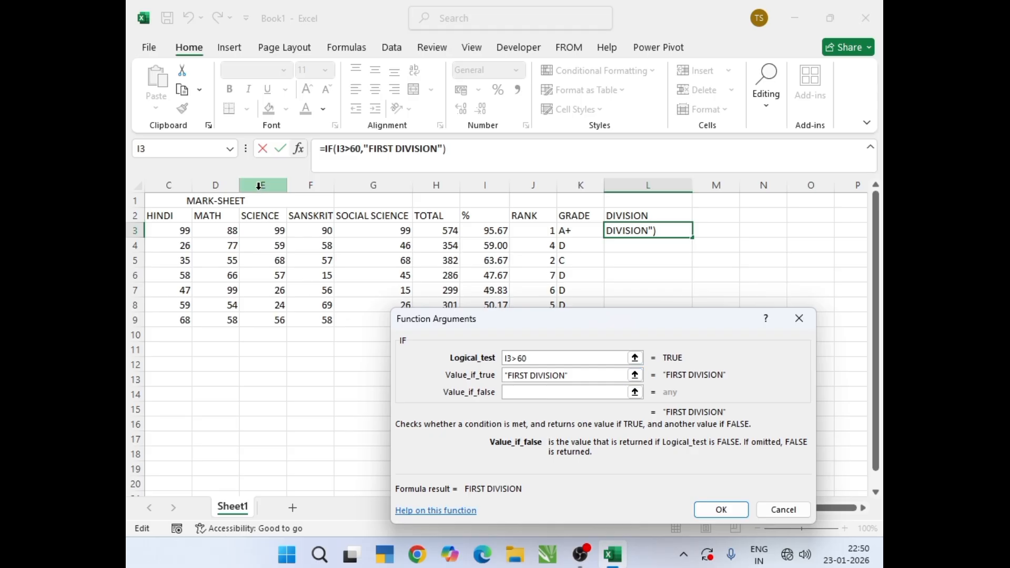
pyautogui.click(188, 147)
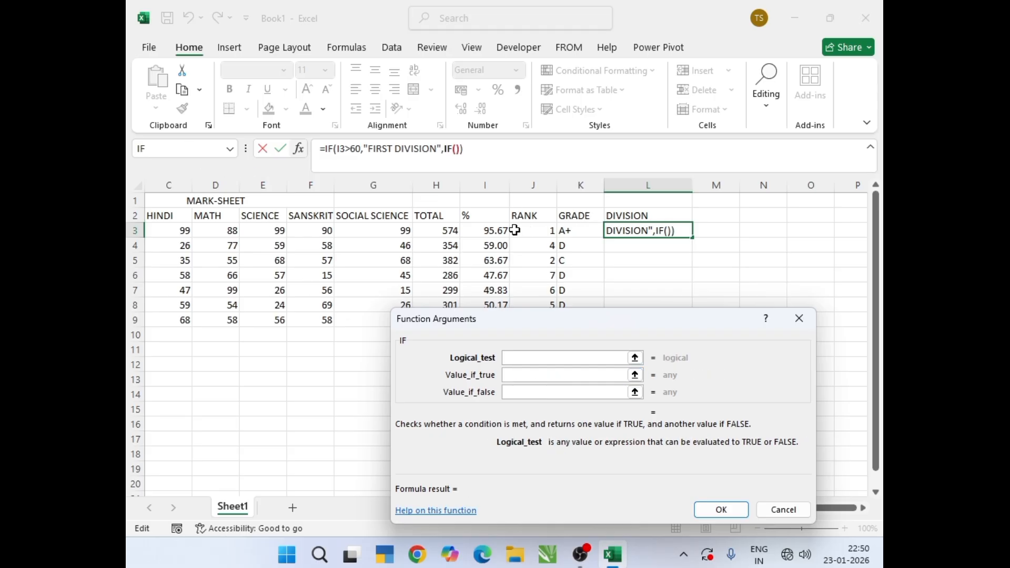
pyautogui.click(497, 231)
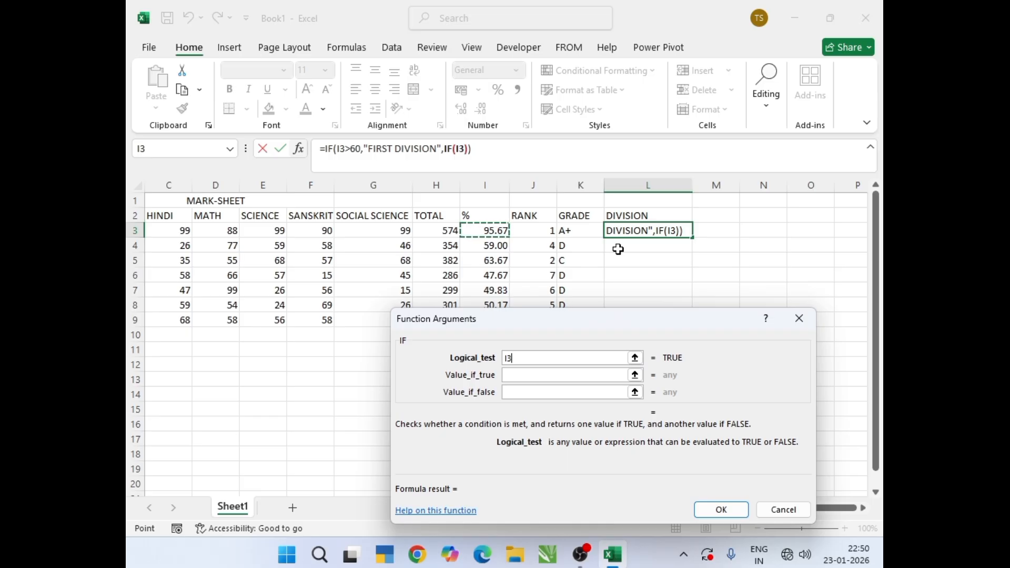
pyautogui.write('>')
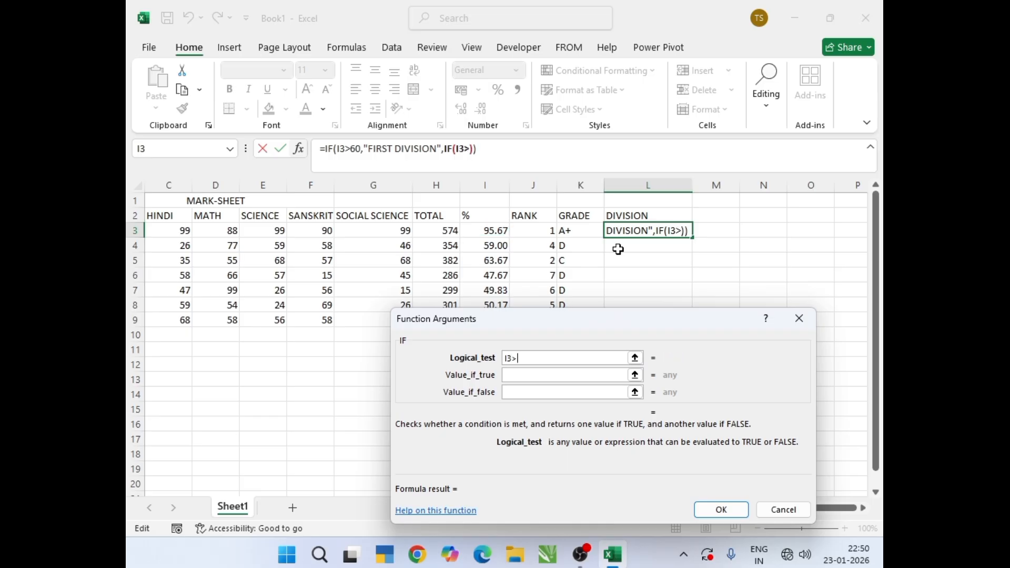
pyautogui.write('50')
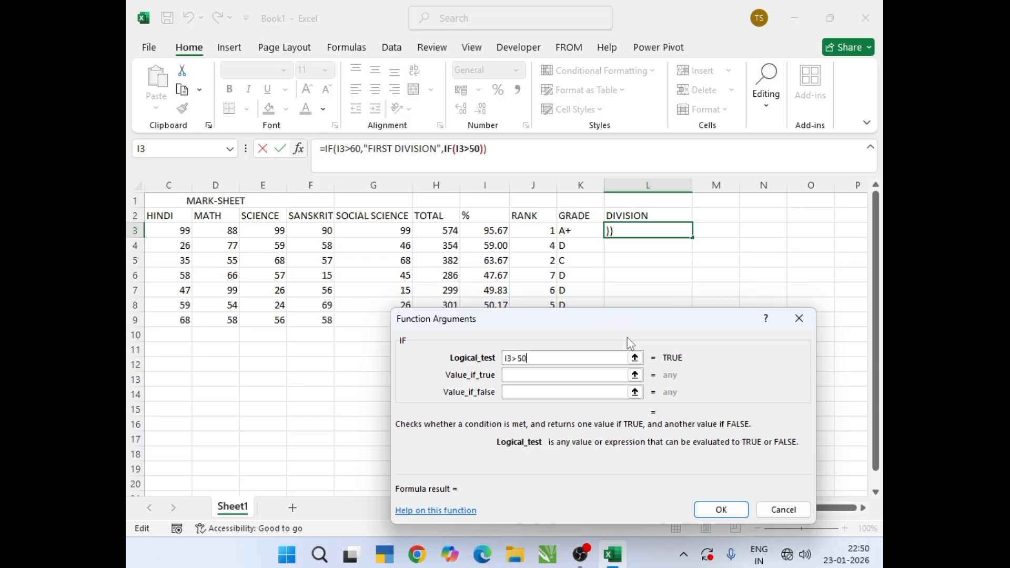
pyautogui.click(562, 378)
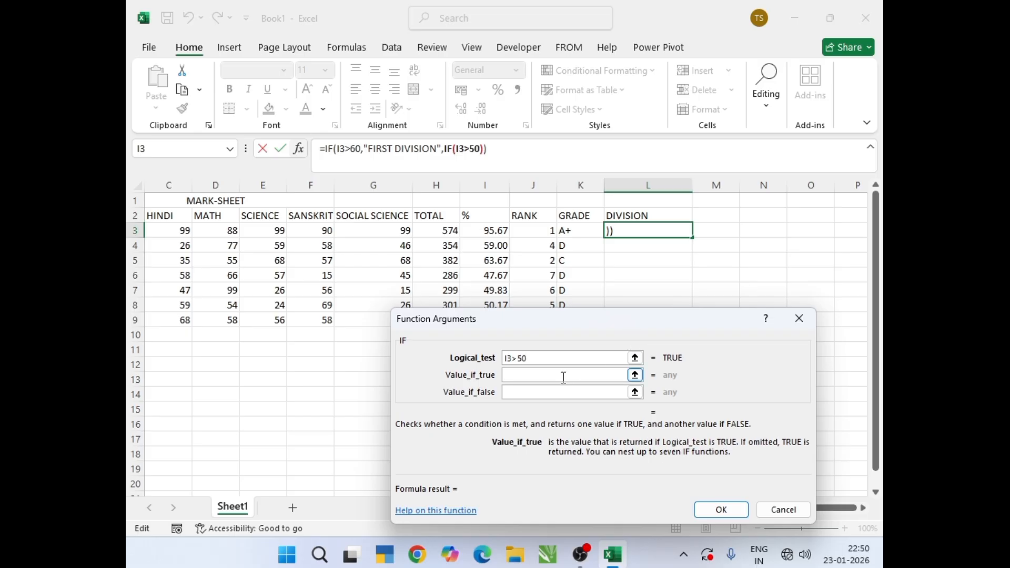
pyautogui.write('SE')
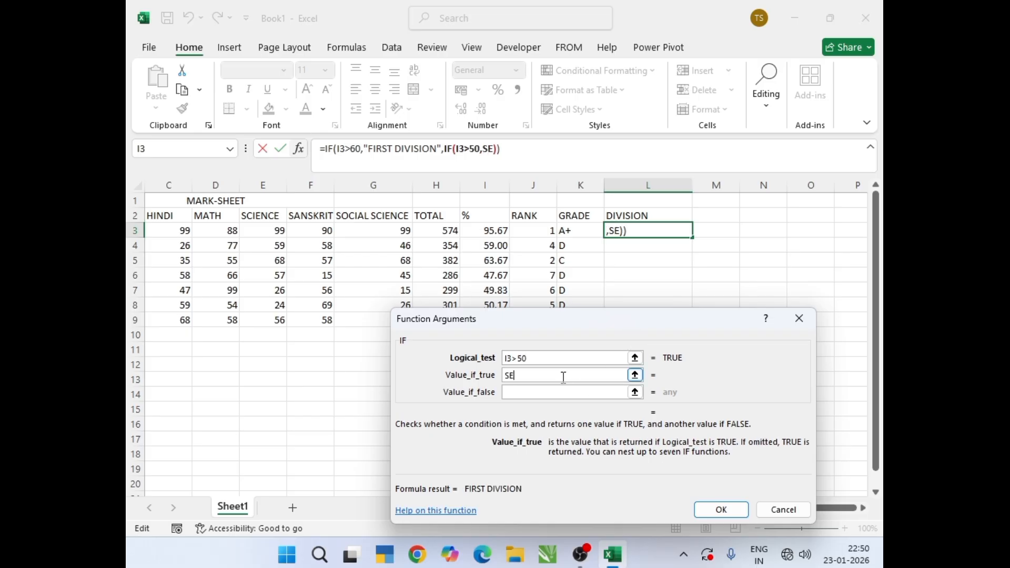
pyautogui.write('COND DIVI')
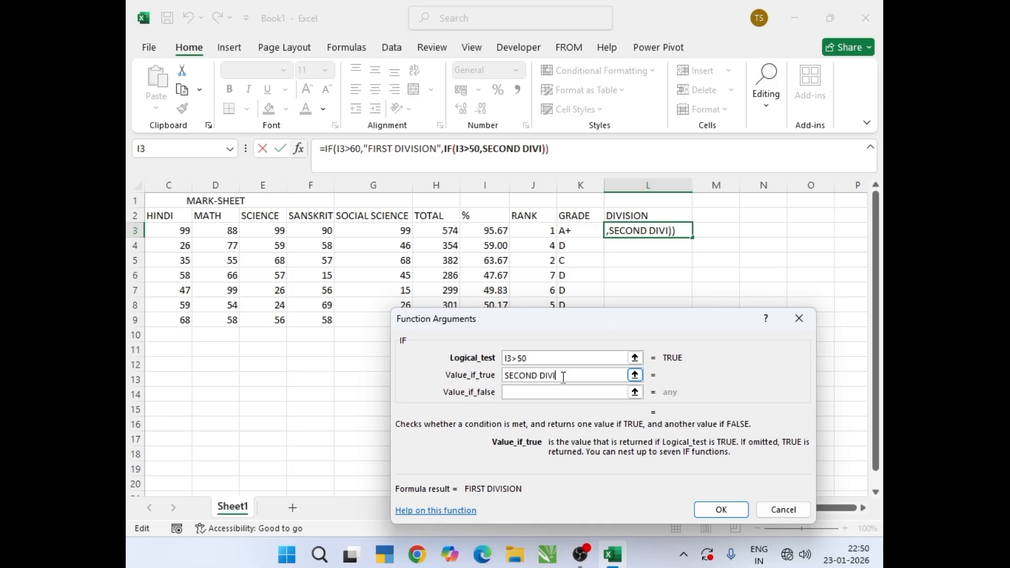
pyautogui.write('SO')
pyautogui.press('BackSpace')
pyautogui.write('ION')
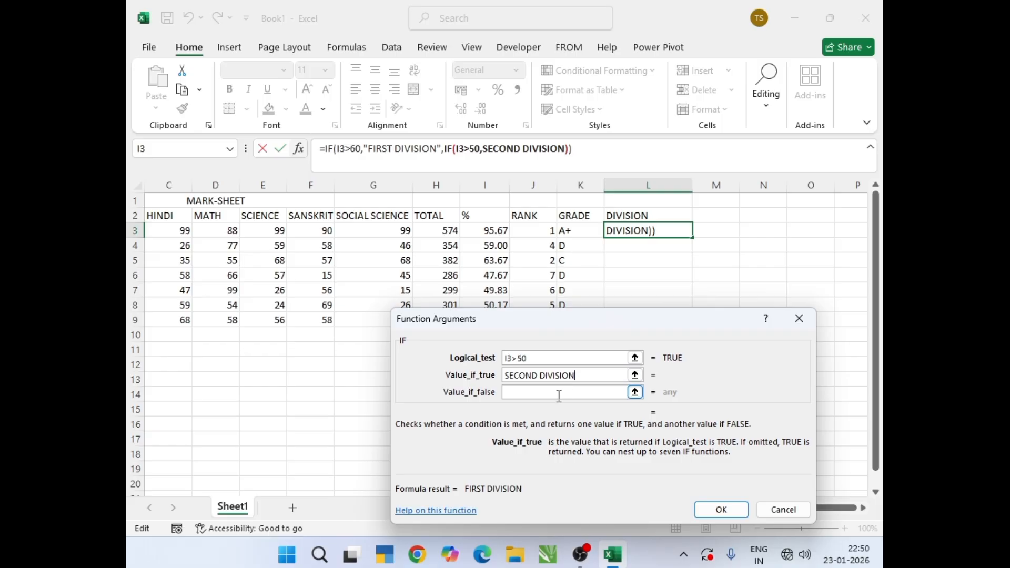
# Complete the division formula with THIRD DIVISION as the nested IF's value if false, and fill it down from L3 to L9
pyautogui.click(559, 393)
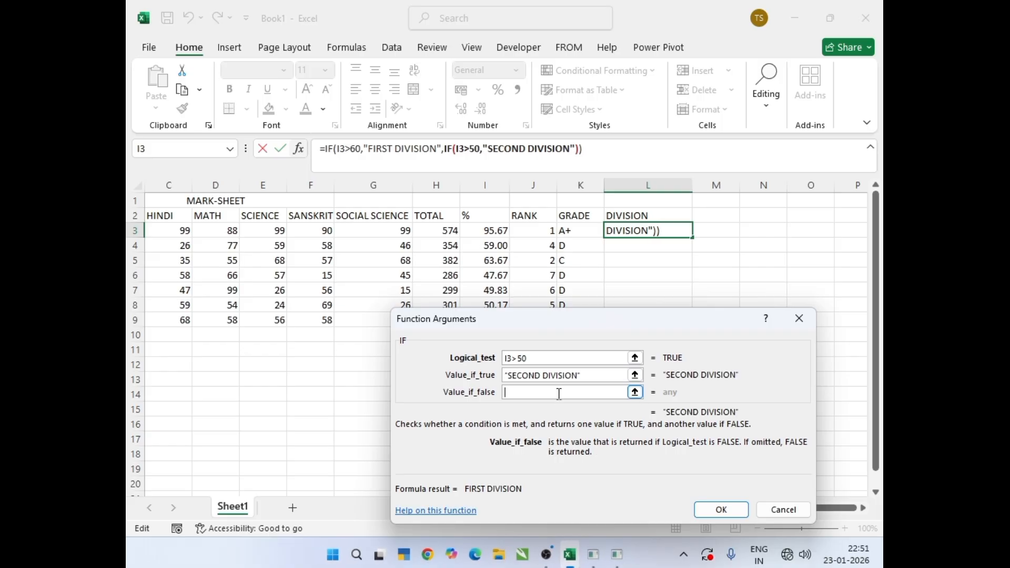
pyautogui.write('THIR')
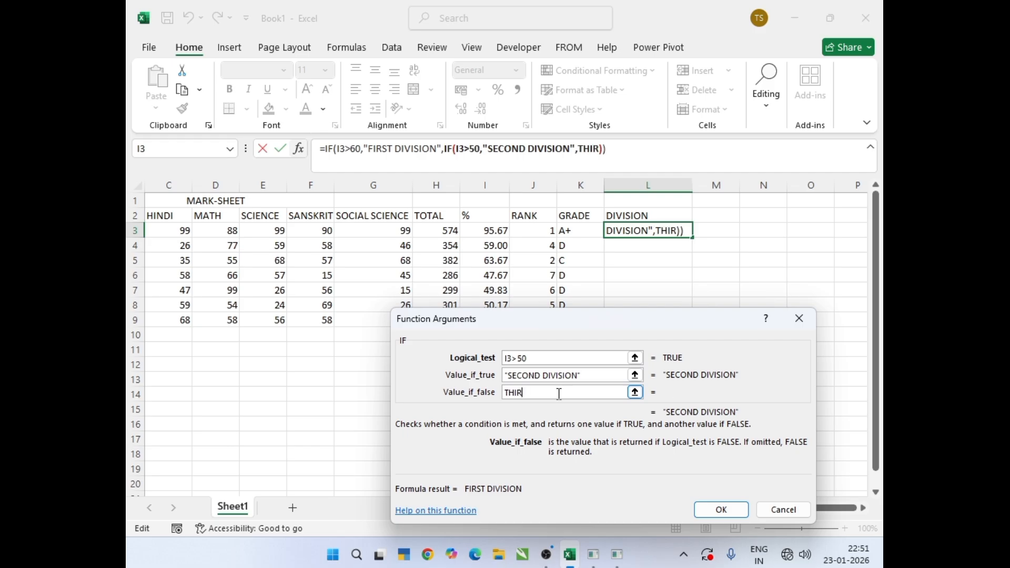
pyautogui.write('D DI')
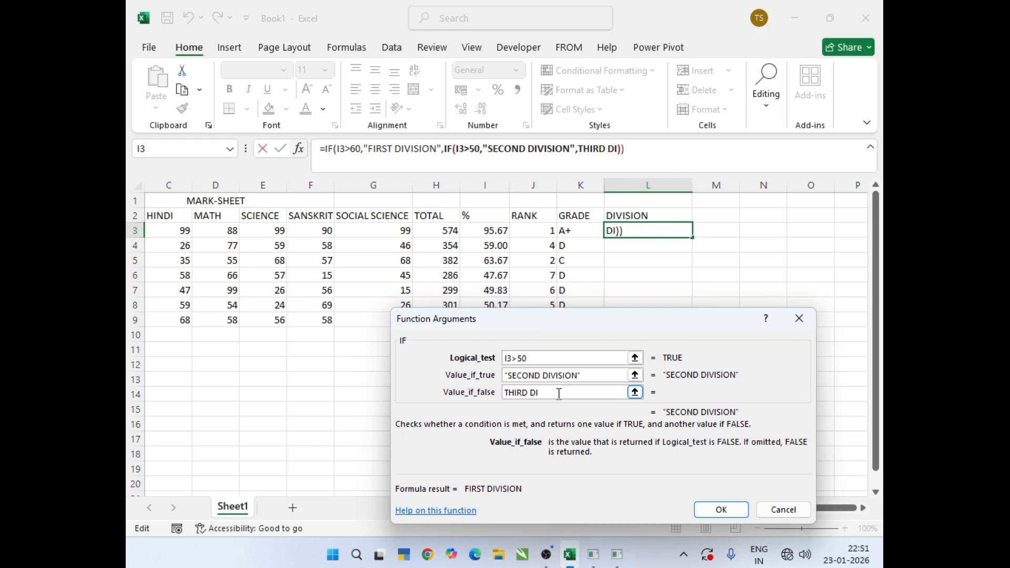
pyautogui.write('VISION')
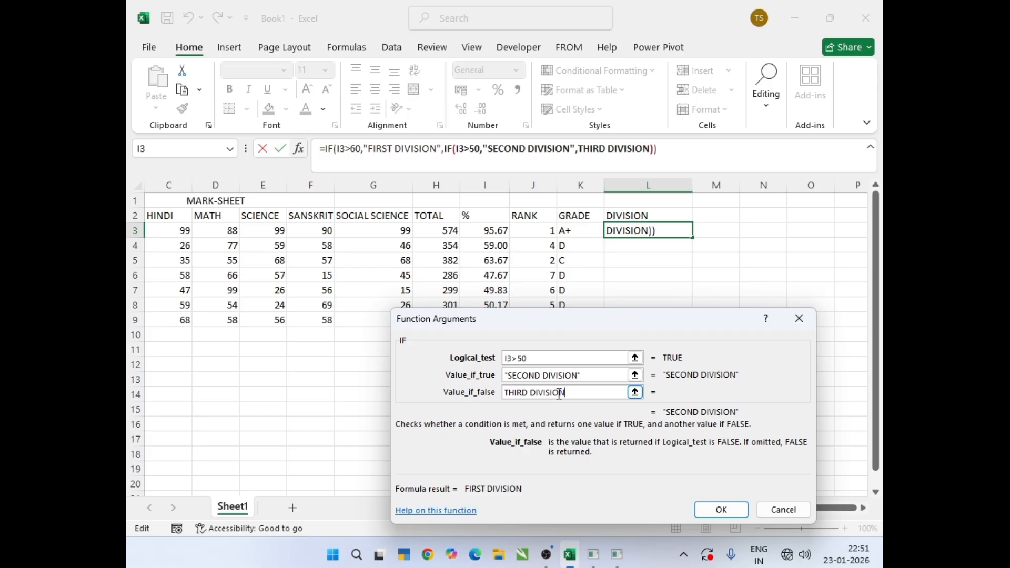
pyautogui.click(720, 508)
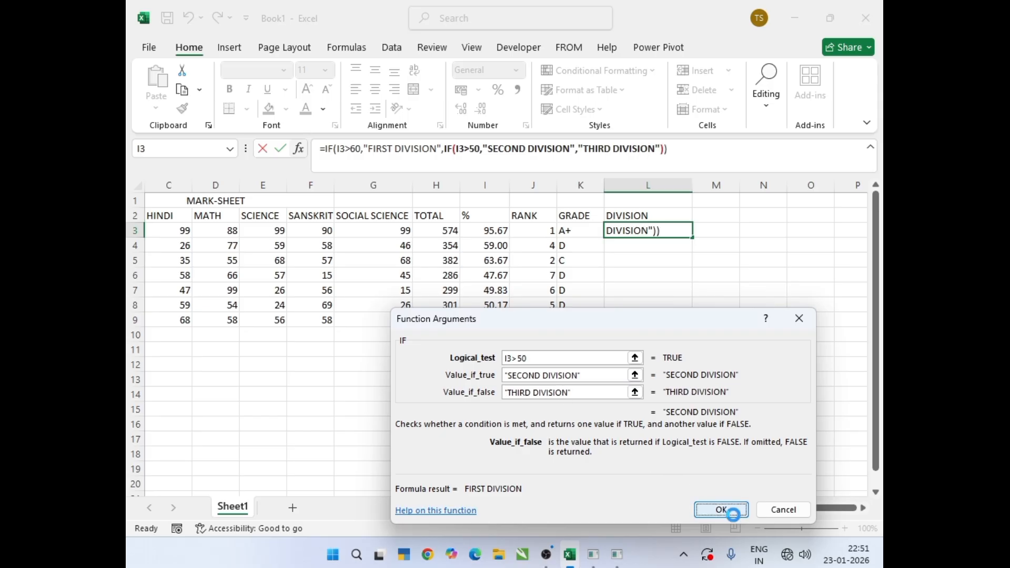
pyautogui.moveTo(694, 240); pyautogui.dragTo(694, 324)
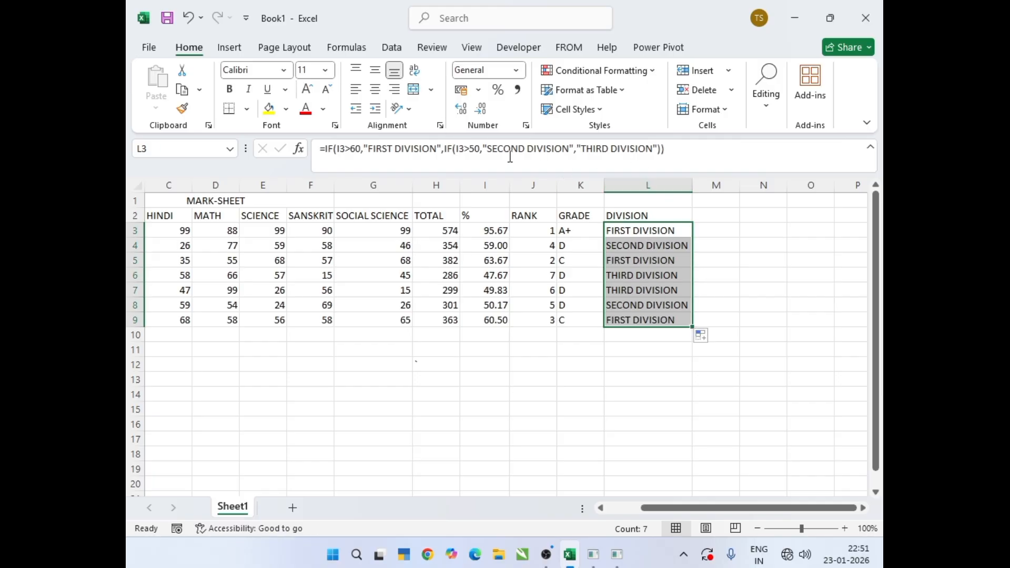
# Review the nested IF formulas in the first student's DIVISION and GRADE cells, L3 and K3, leaving both unedited
pyautogui.doubleClick(667, 232)
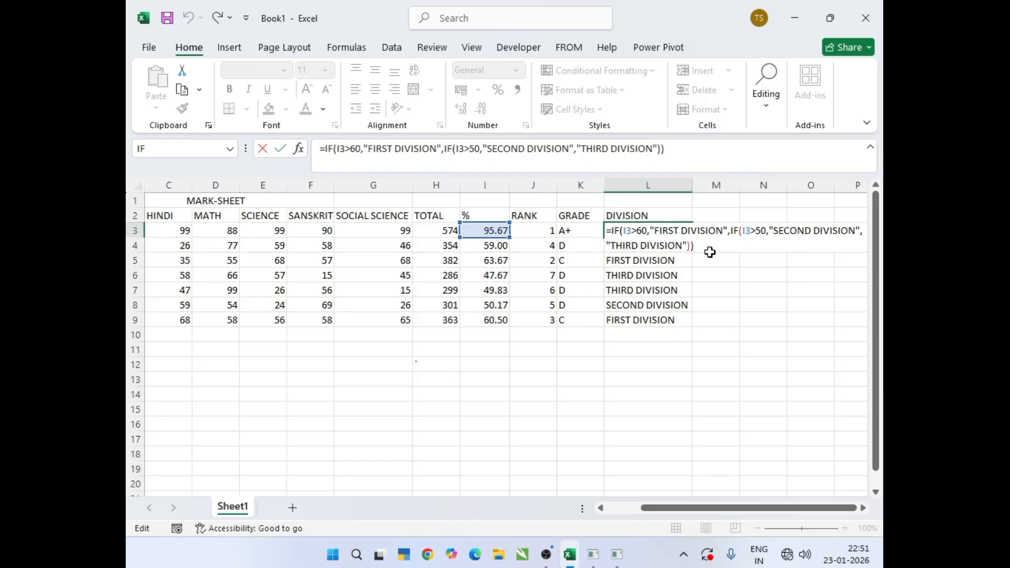
pyautogui.press('Return')
pyautogui.click(576, 230)
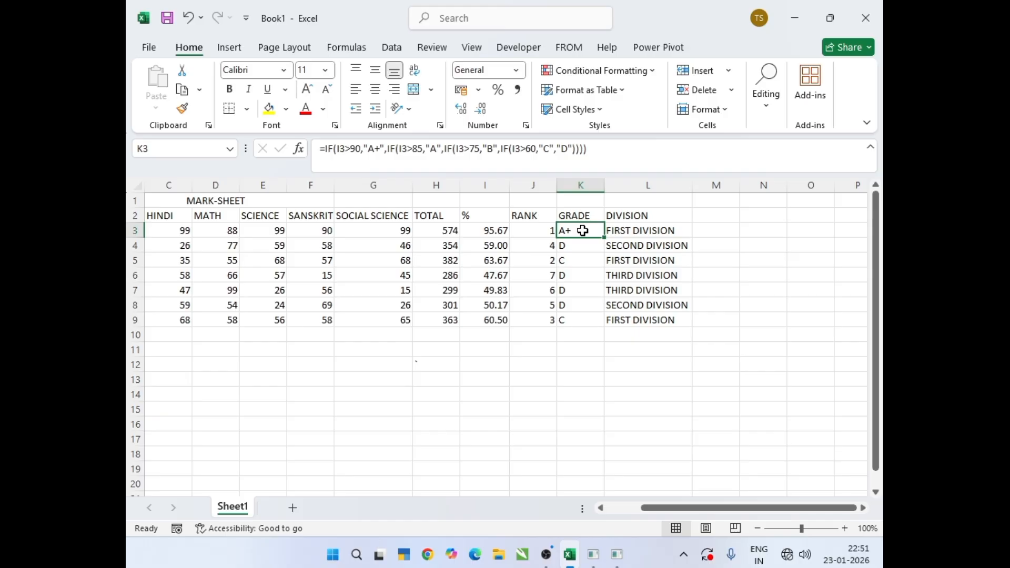
pyautogui.doubleClick(582, 230)
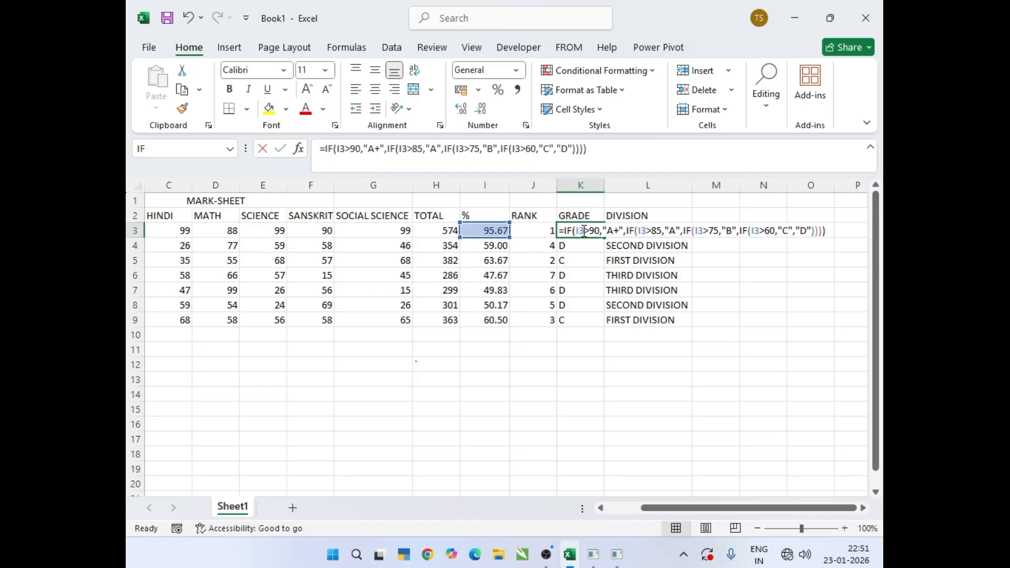
pyautogui.click(828, 231)
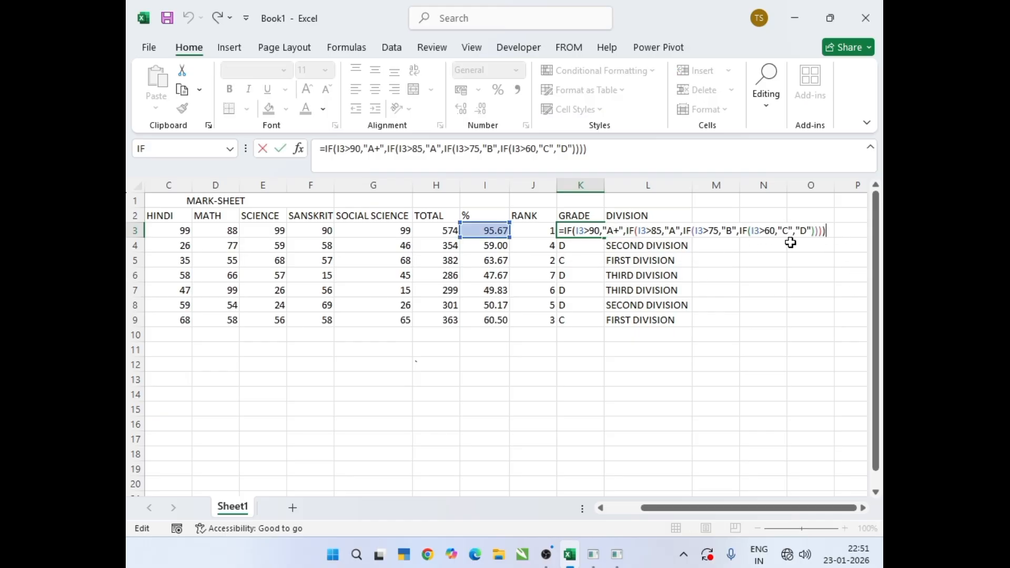
pyautogui.press('Return')
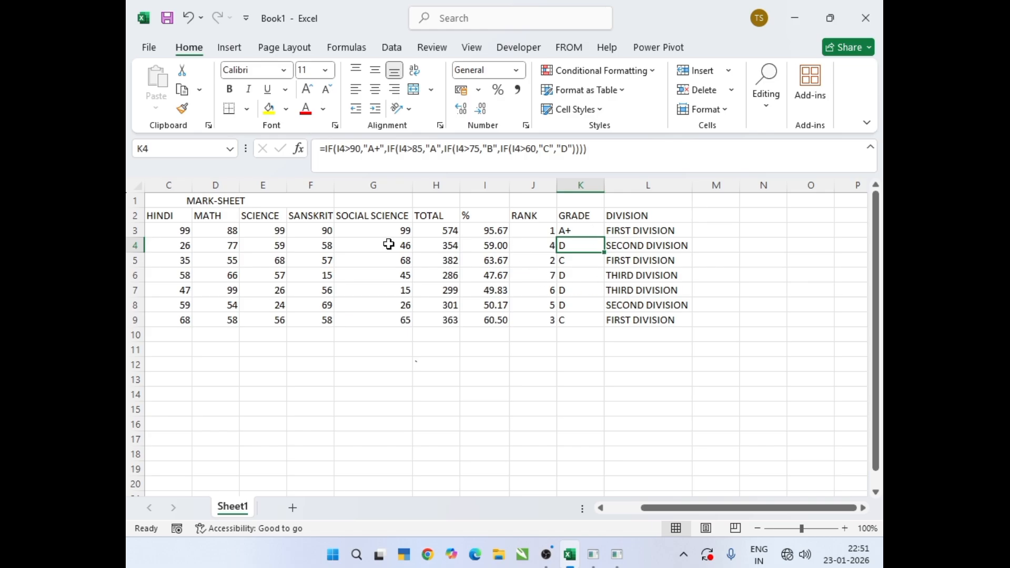
# Give the merged MARK-SHEET title cell a purple fill, trying an orange font colour before setting it to black
pyautogui.moveTo(786, 508); pyautogui.dragTo(747, 514)
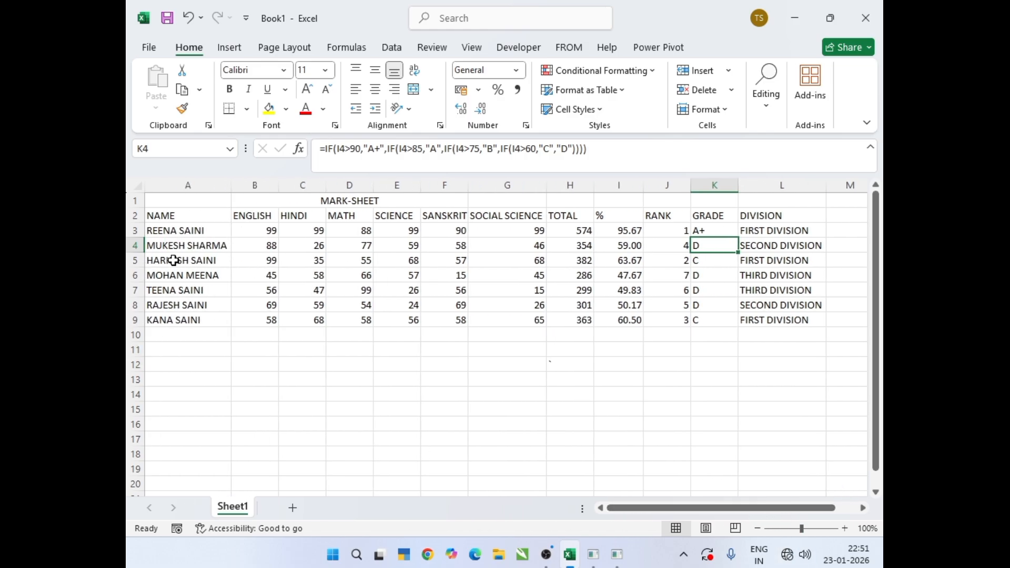
pyautogui.click(301, 207)
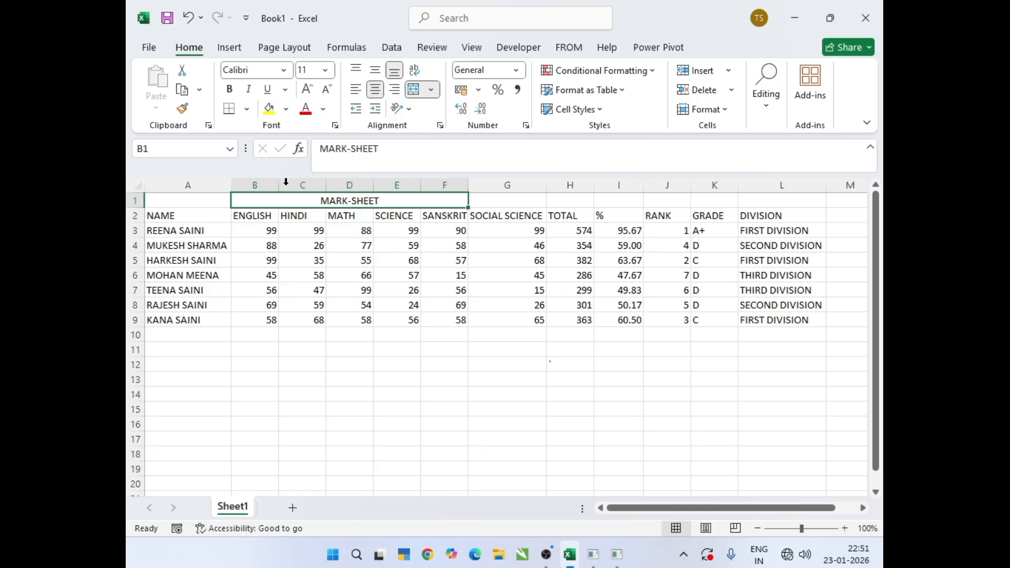
pyautogui.click(323, 109)
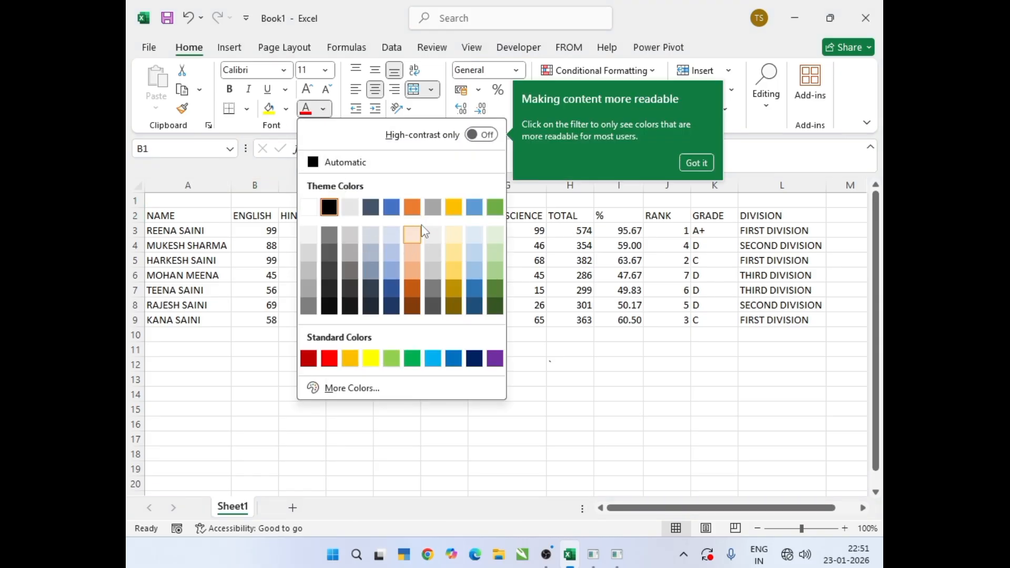
pyautogui.click(415, 210)
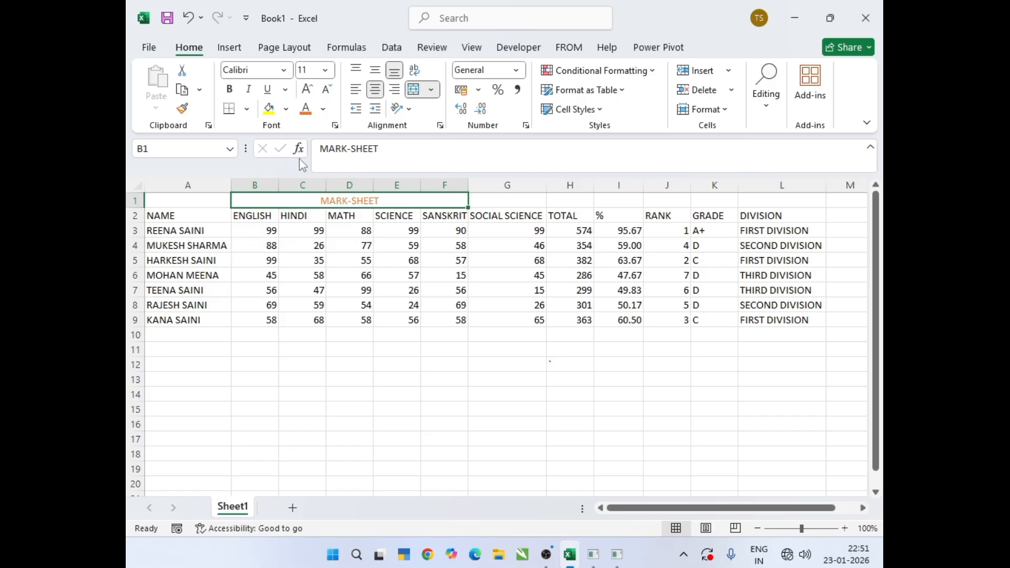
pyautogui.click(286, 110)
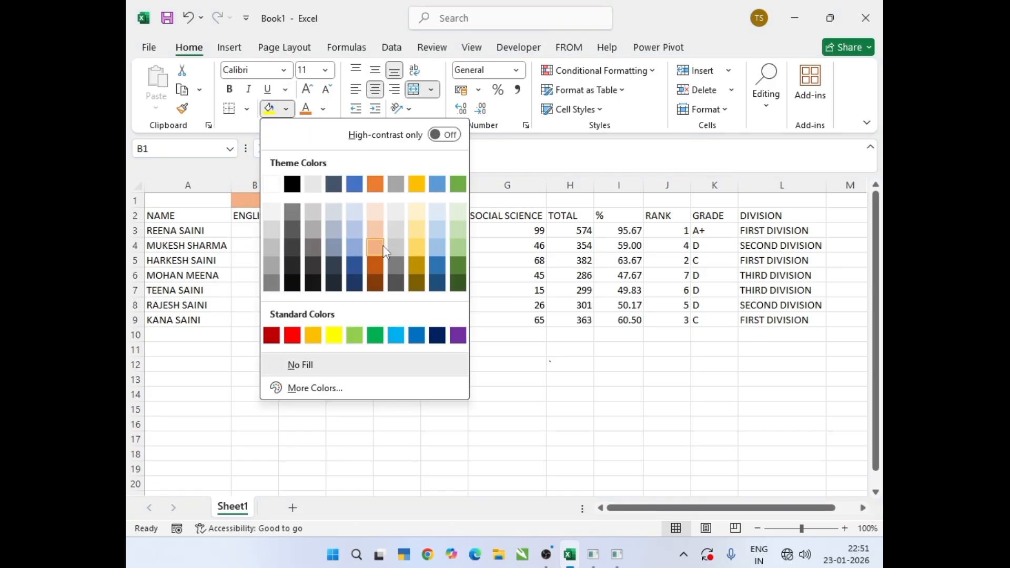
pyautogui.click(457, 335)
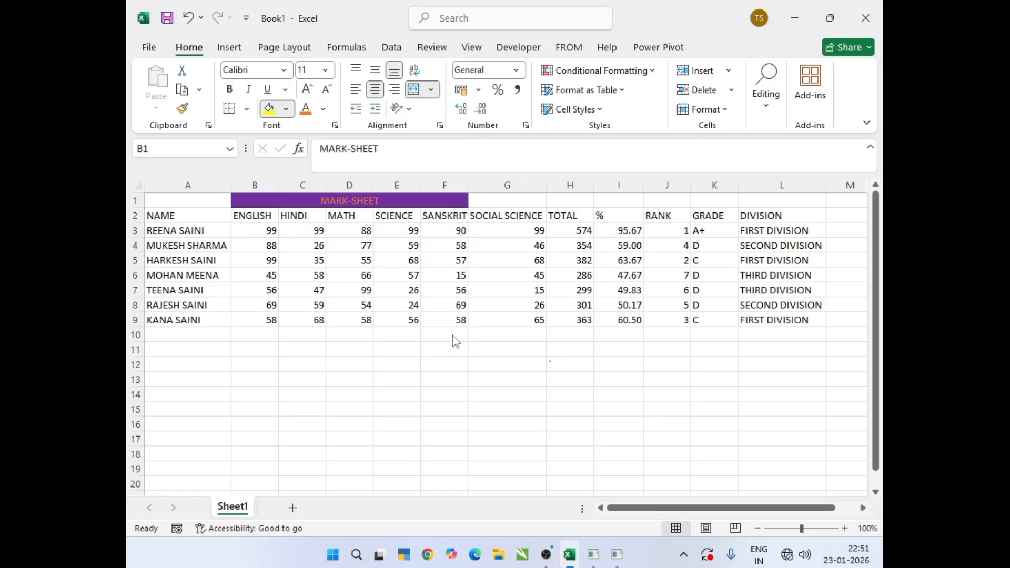
pyautogui.click(322, 110)
pyautogui.click(329, 207)
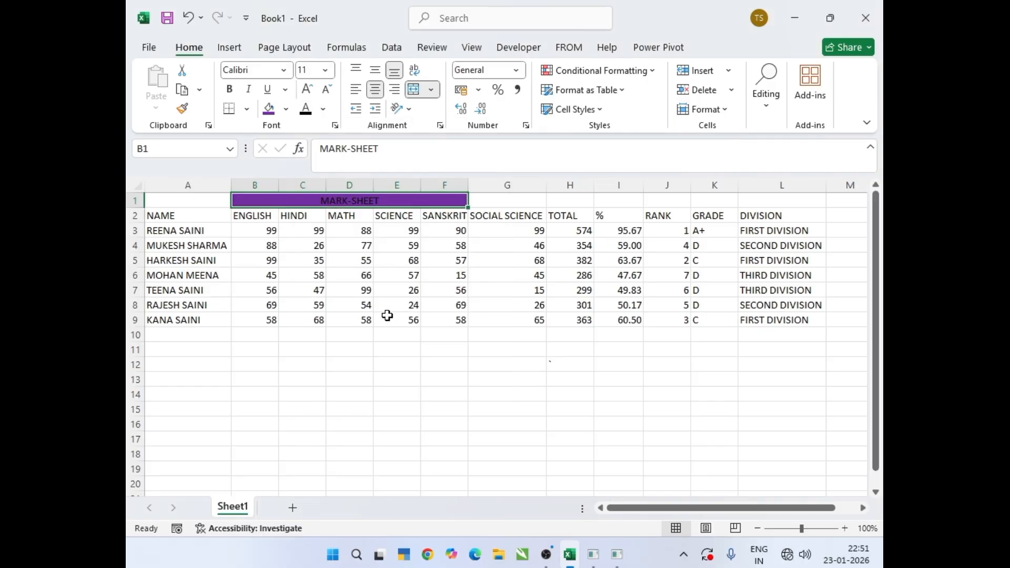
# Set the font colour of the whole mark table, A2:L9, to the standard purple
pyautogui.moveTo(168, 217); pyautogui.dragTo(783, 316)
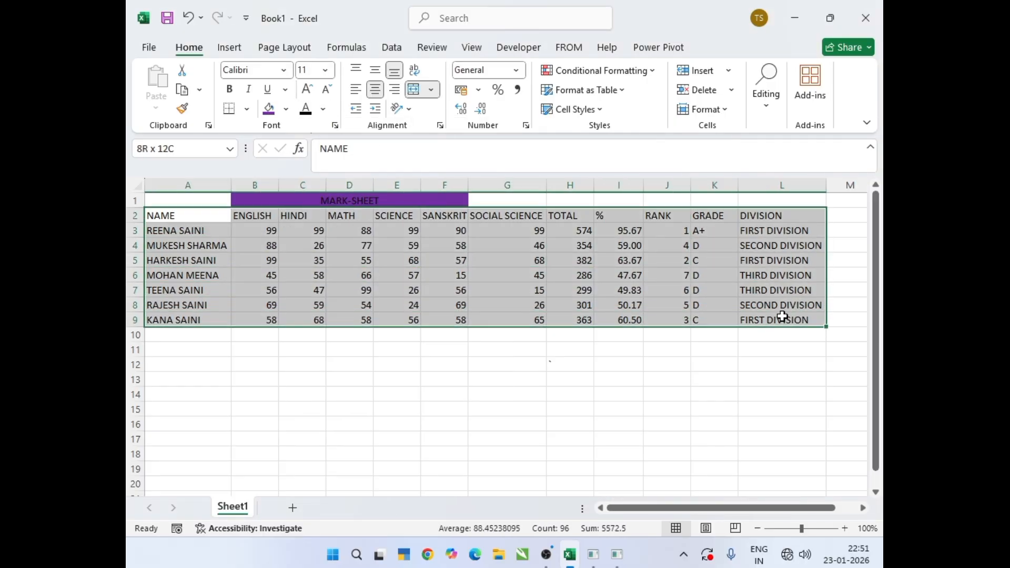
pyautogui.click(323, 110)
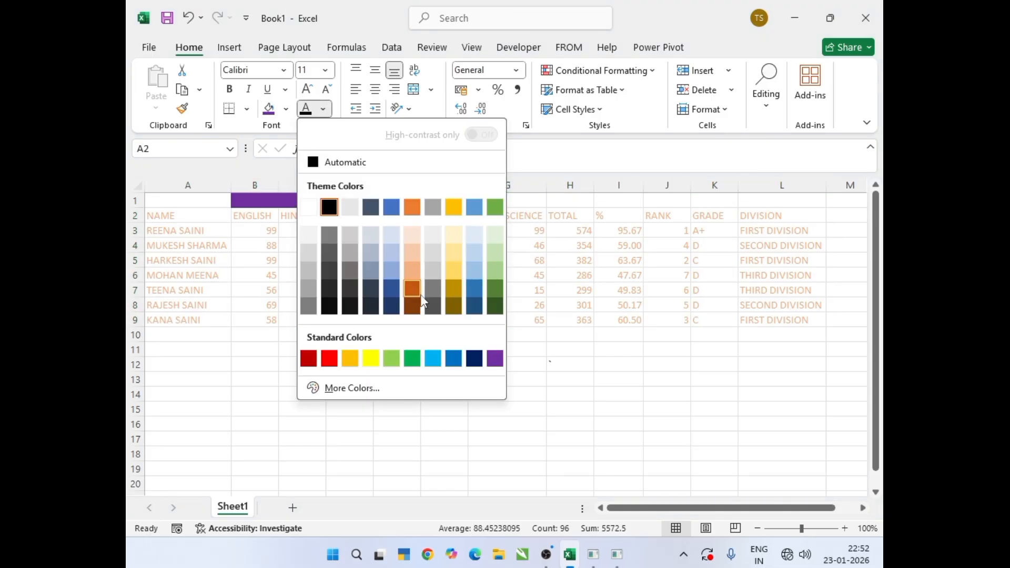
pyautogui.click(496, 363)
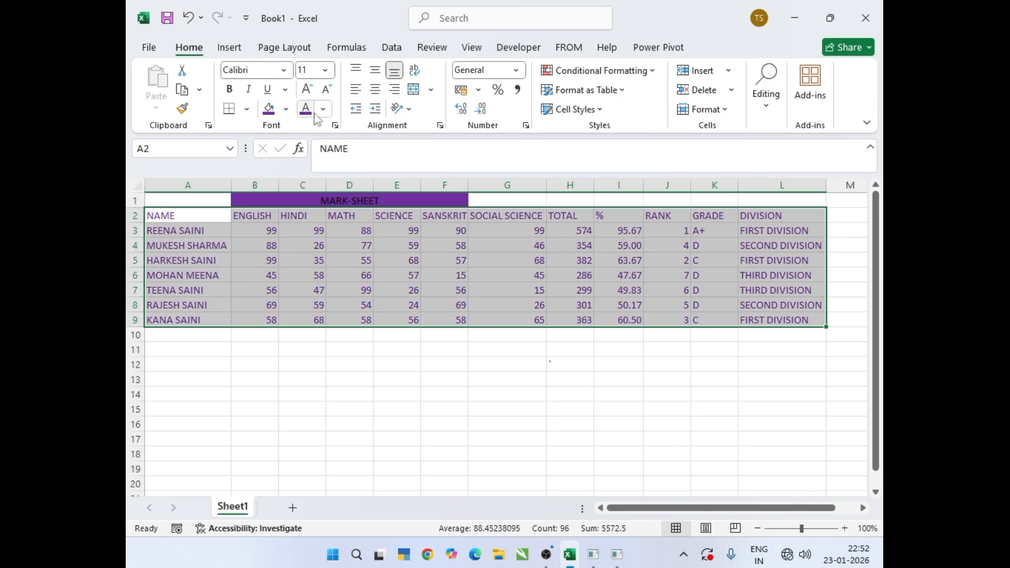
# Fill the mark table A2:L9 with a light green theme colour and deselect it
pyautogui.click(285, 109)
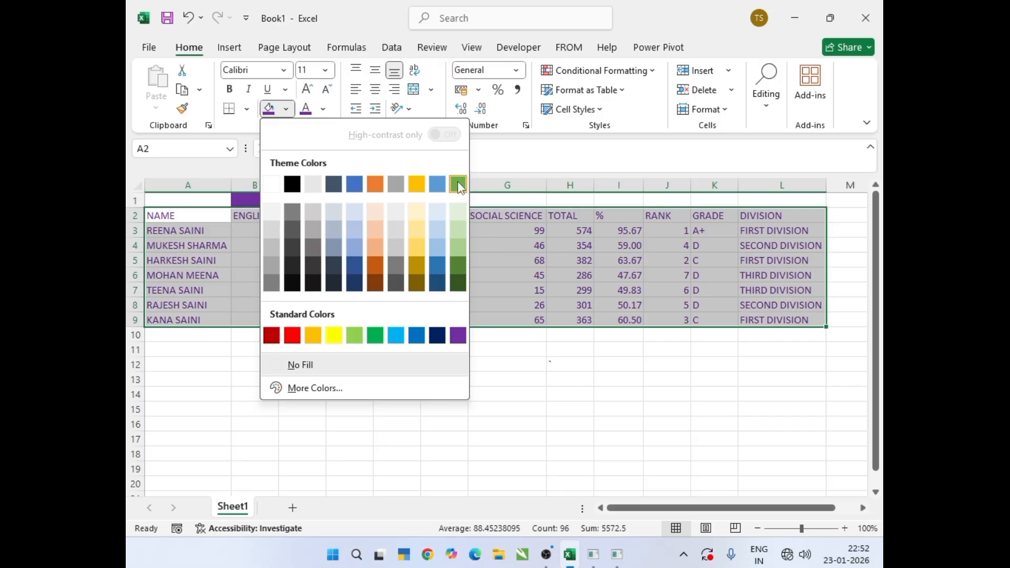
pyautogui.click(288, 112)
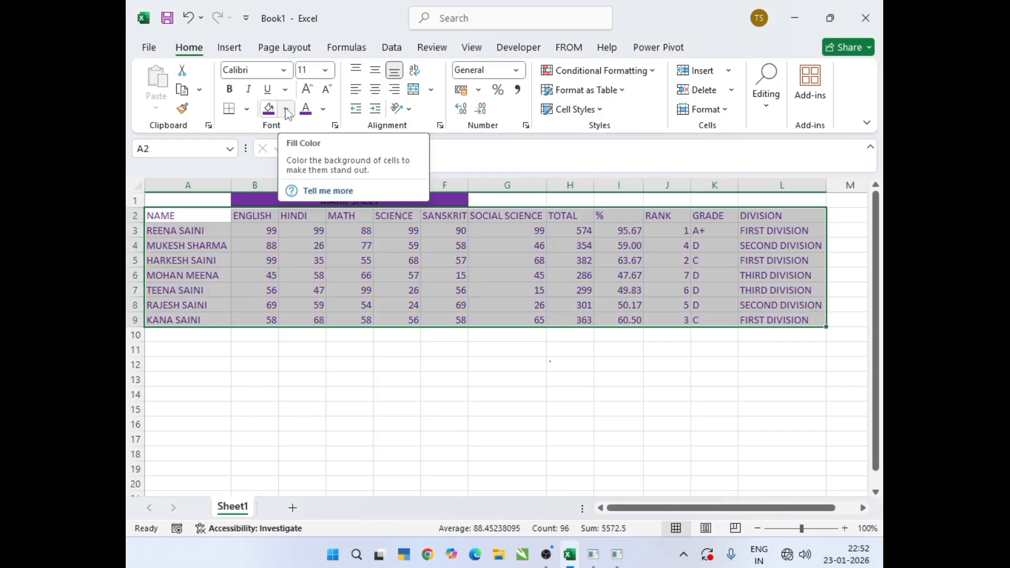
pyautogui.click(287, 112)
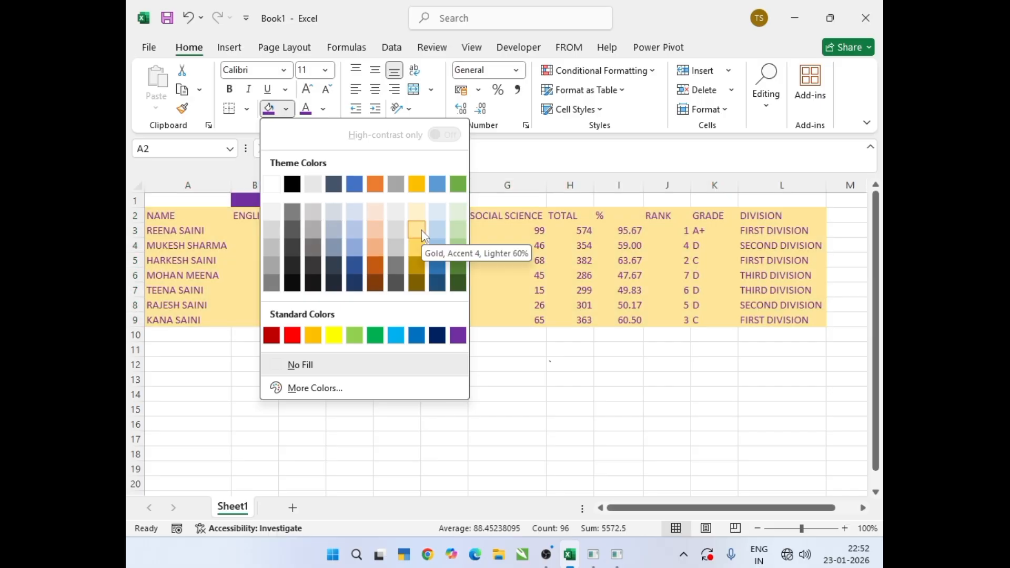
pyautogui.click(454, 230)
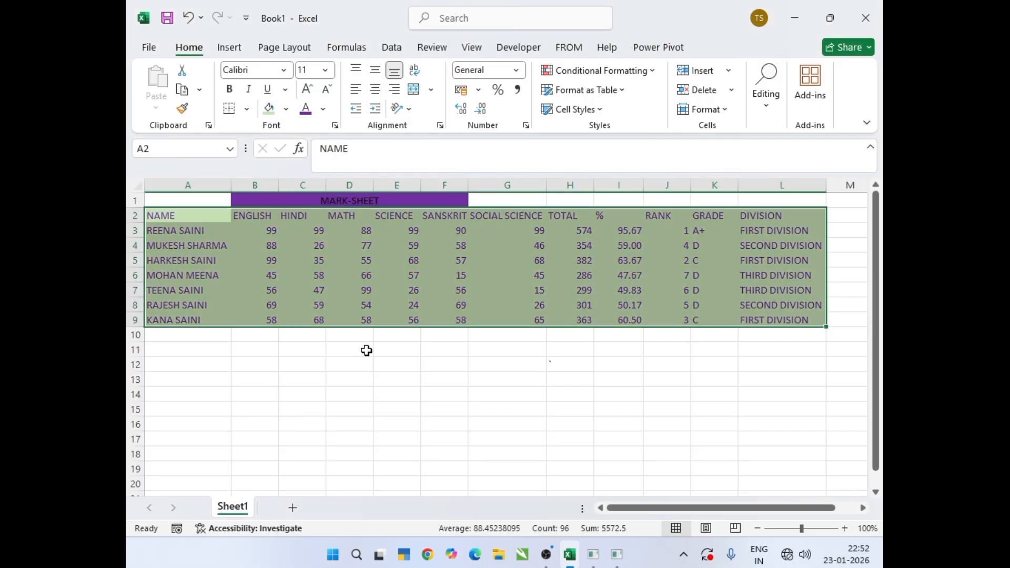
pyautogui.click(304, 350)
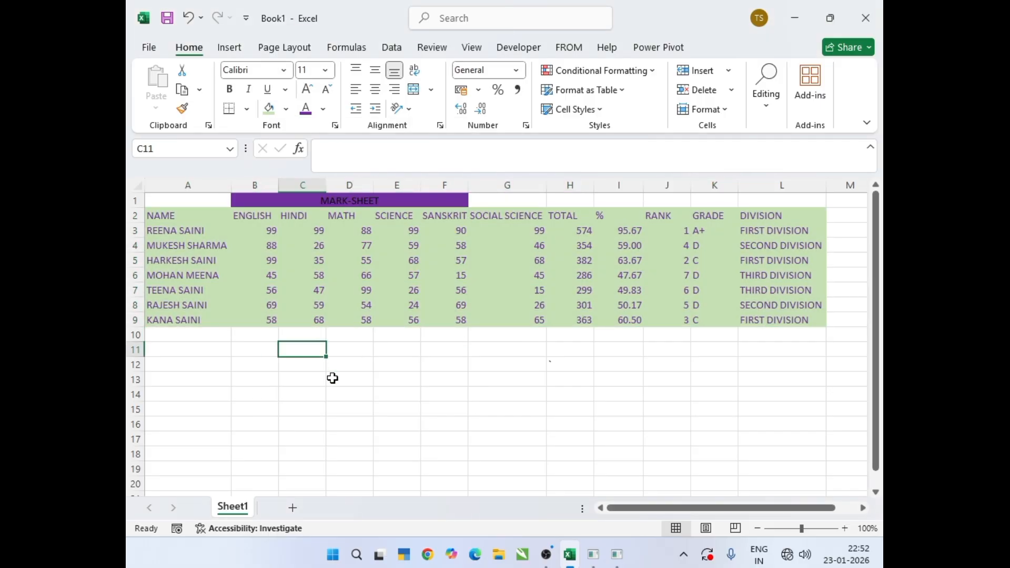
pyautogui.click(472, 374)
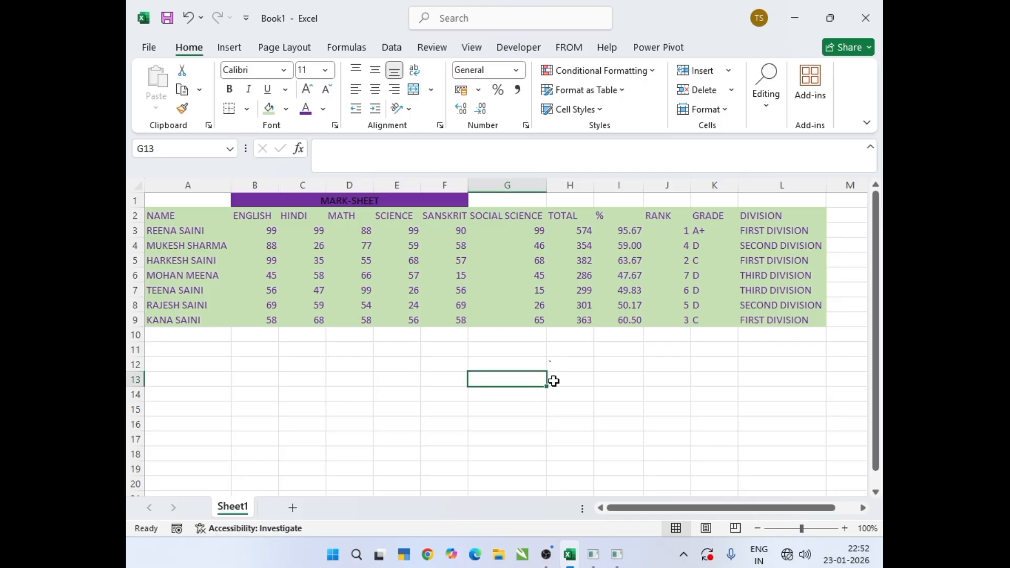